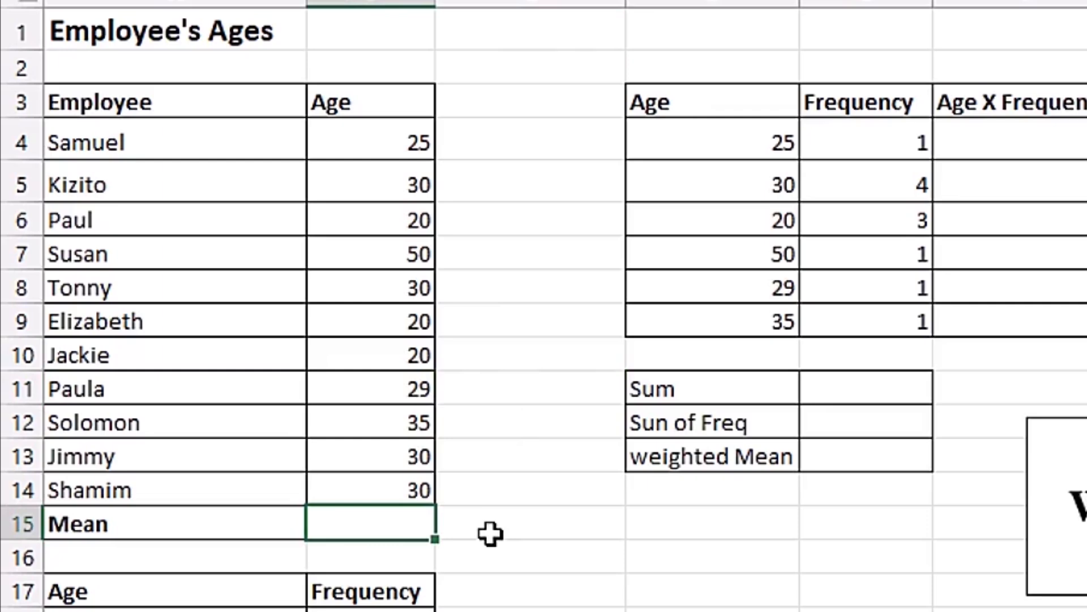
Calculate the mean age in cell B15 with the AVERAGE function over B4:B14.
type("=")
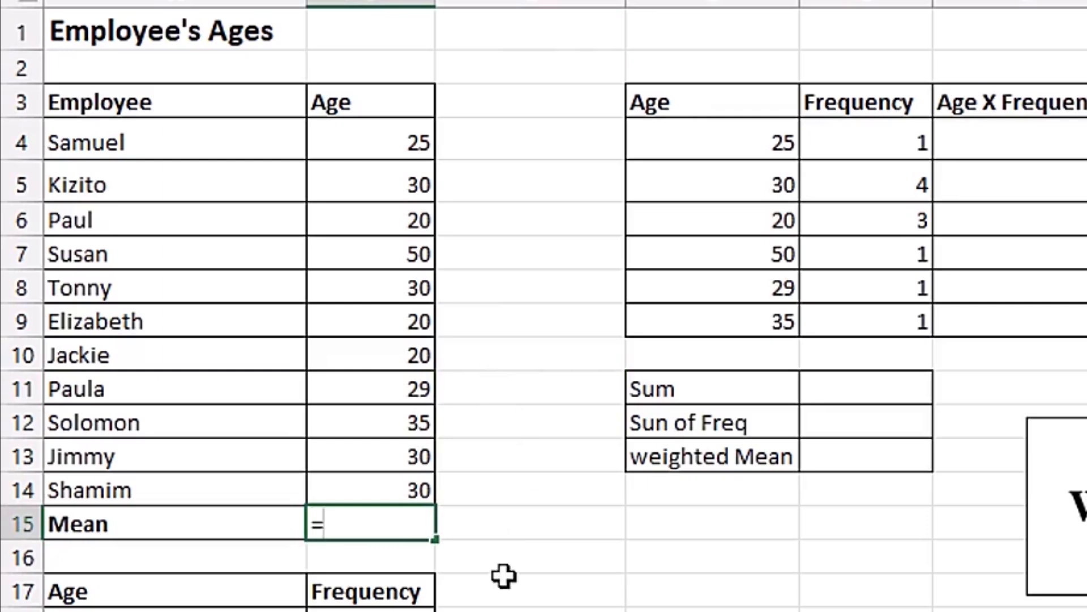
type("aver")
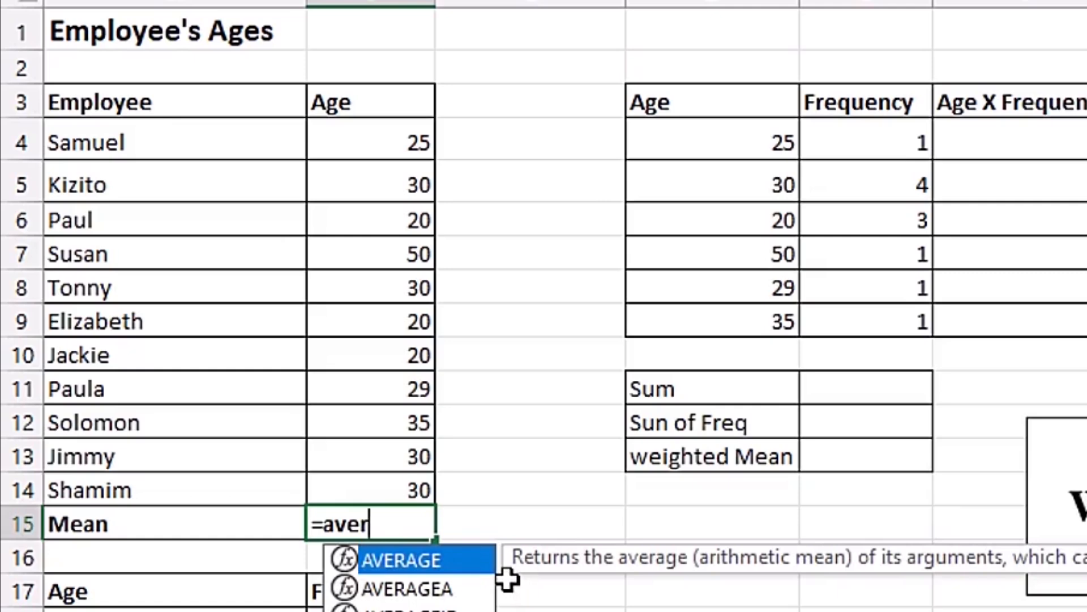
key("Tab")
left_click(384, 150)
left_click_drag(384, 162, 370, 487)
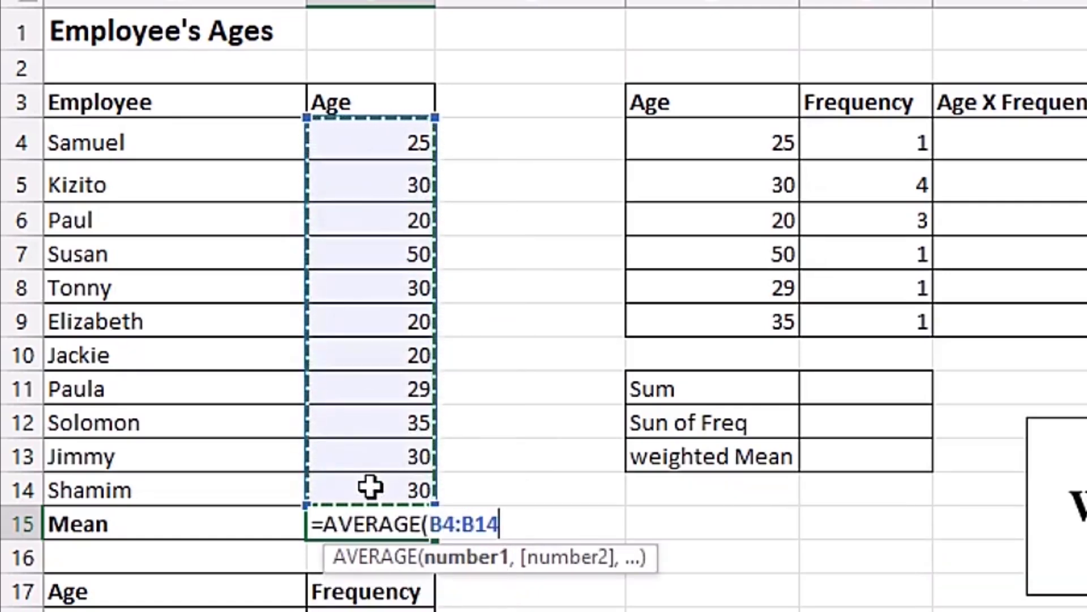
key("Tab")
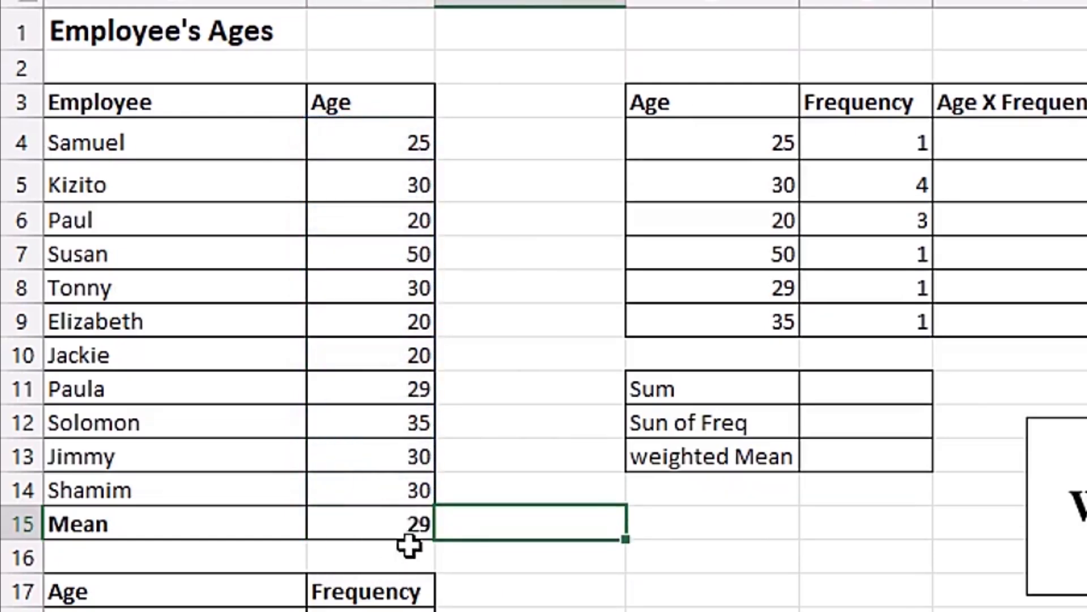
Review the employee age list in A3:B14 and the age frequency table beginning at D3.
left_click_drag(85, 102, 372, 484)
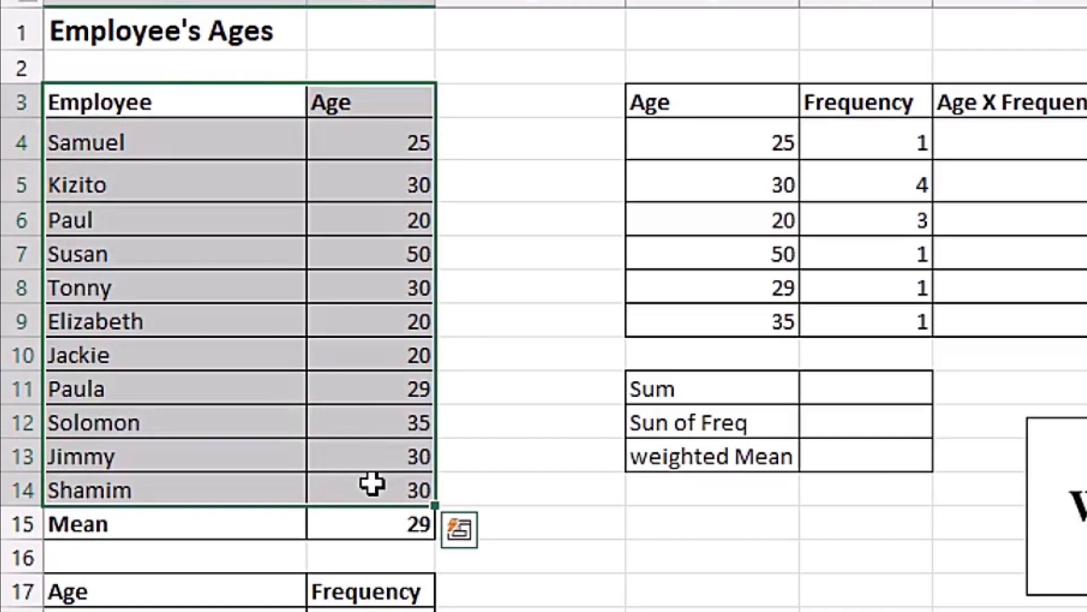
left_click(223, 103)
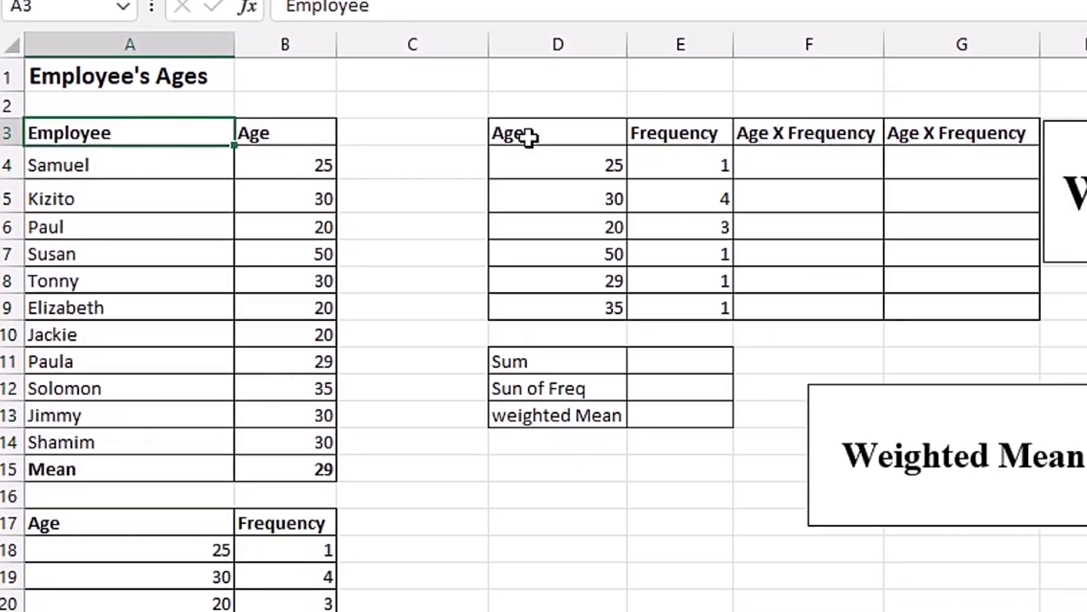
left_click_drag(529, 136, 656, 297)
left_click(551, 165)
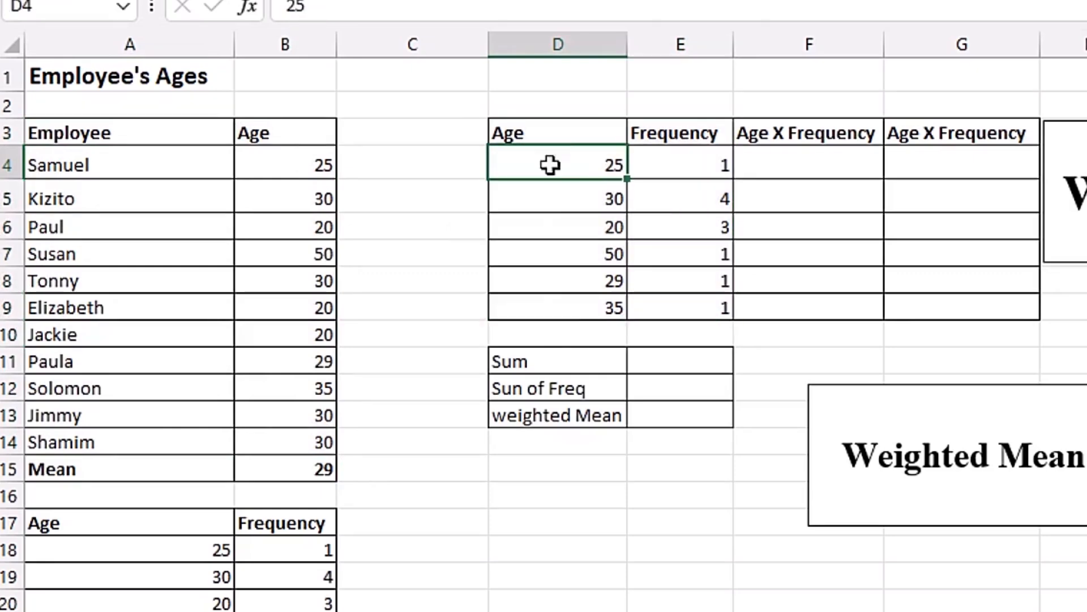
Compare every occurrence of age 30 in the employee list with its frequency in E5.
left_click(578, 204)
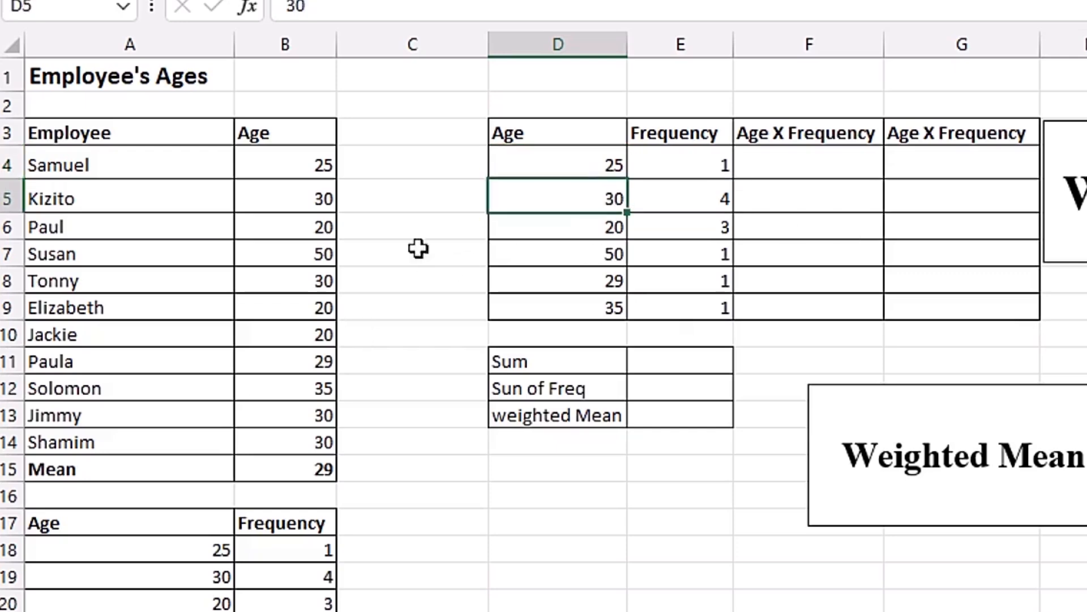
left_click(313, 199)
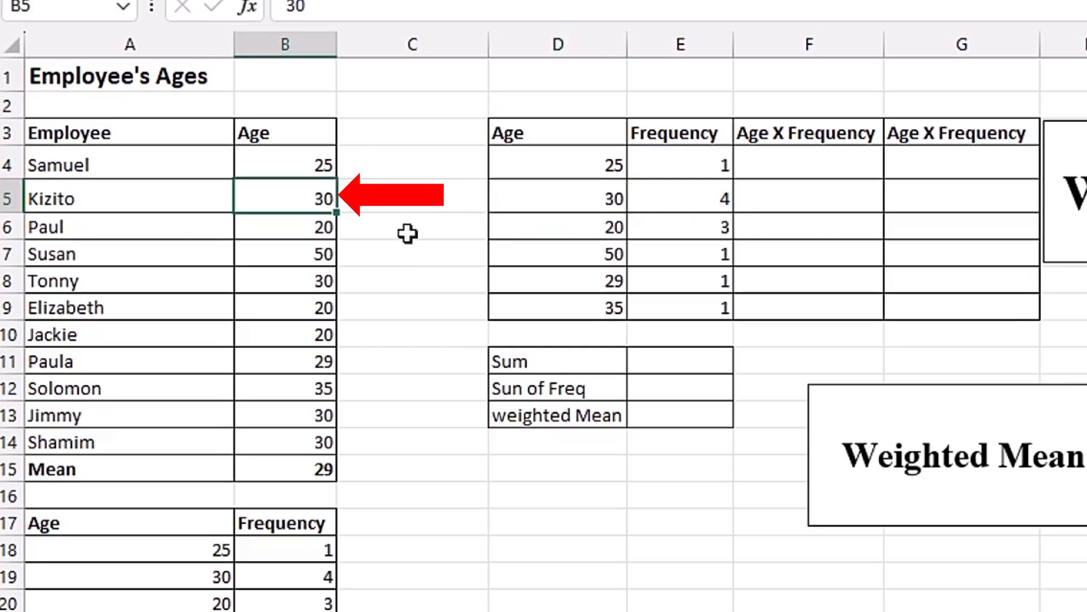
left_click(320, 280, "ctrl")
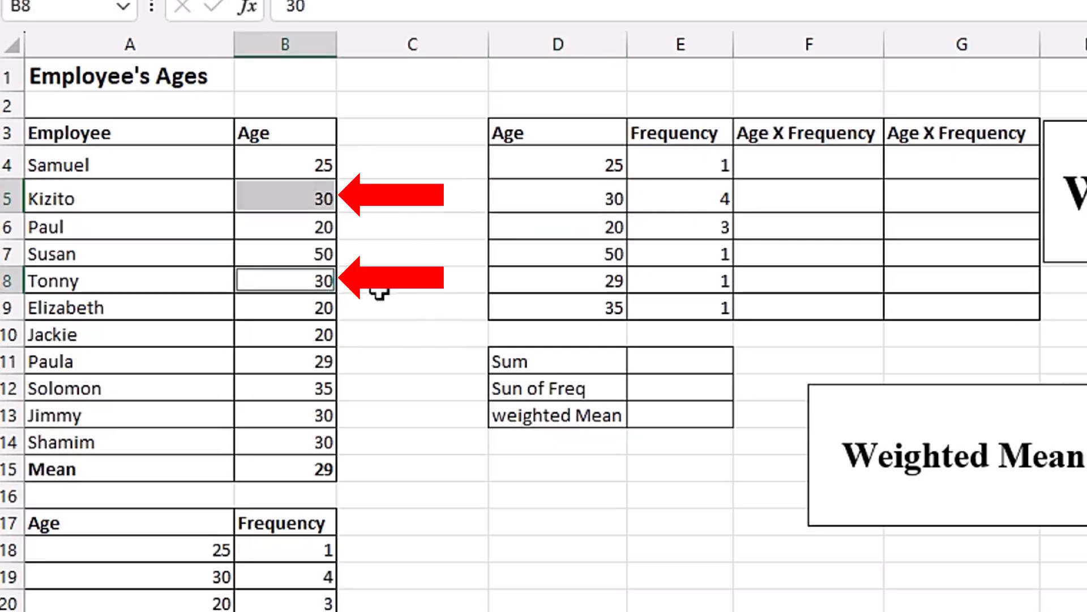
left_click(326, 409, "ctrl")
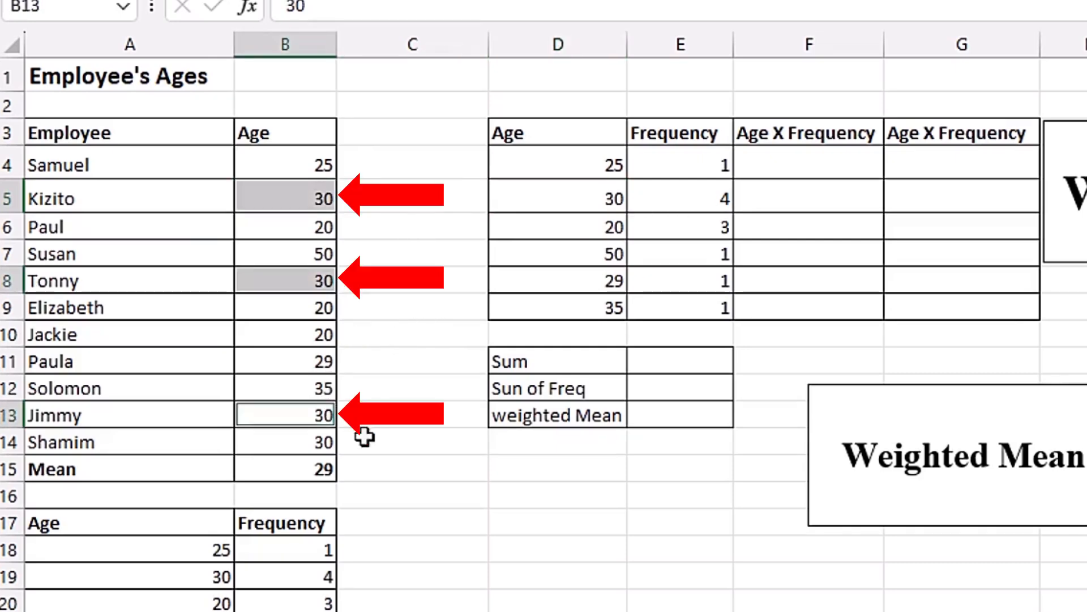
left_click(323, 442, "ctrl")
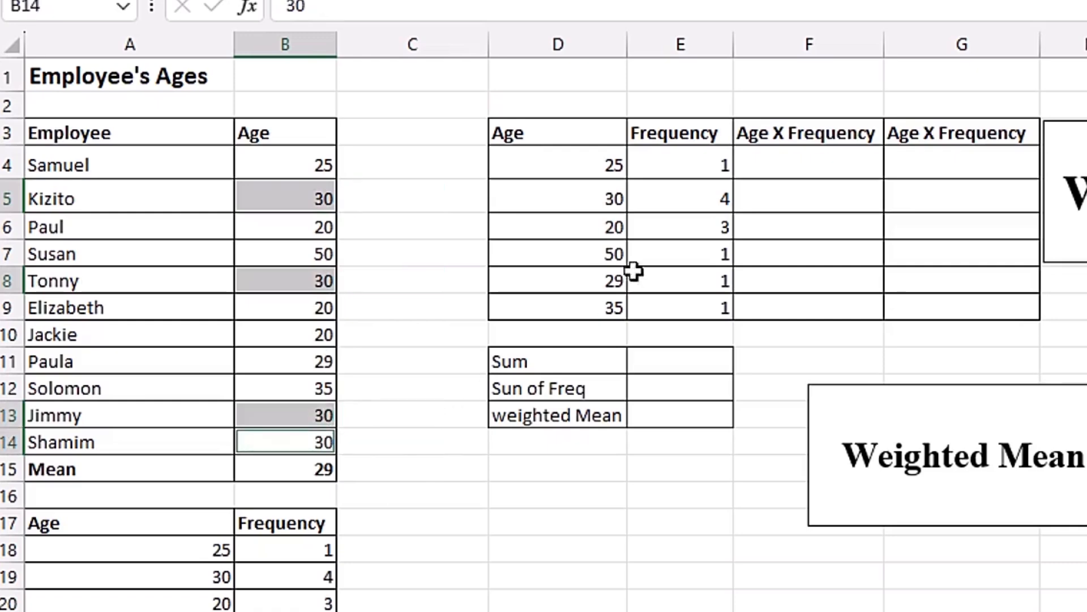
left_click(613, 198)
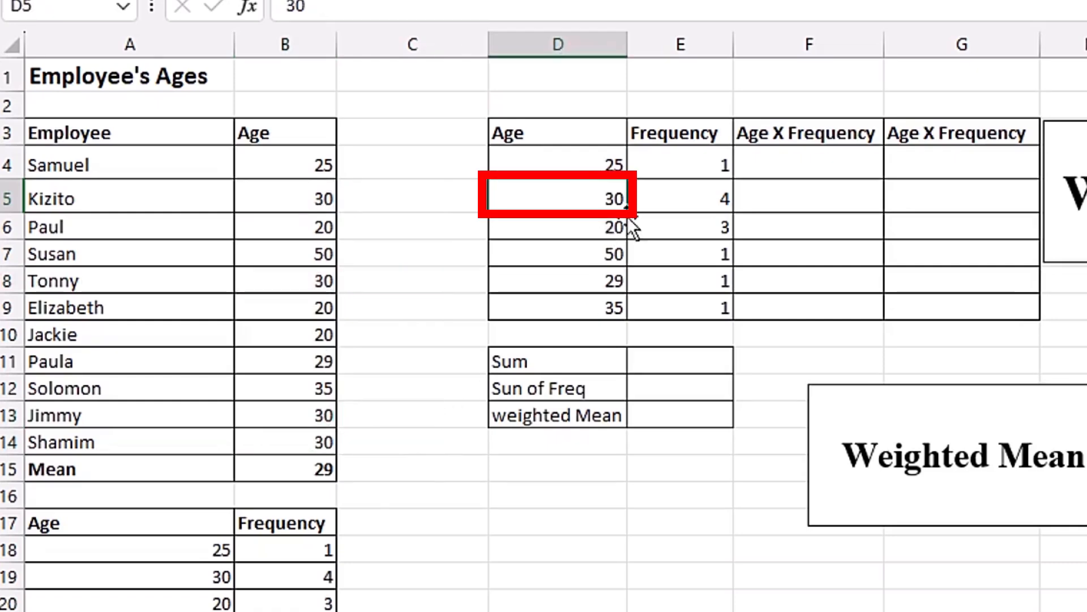
left_click(682, 196)
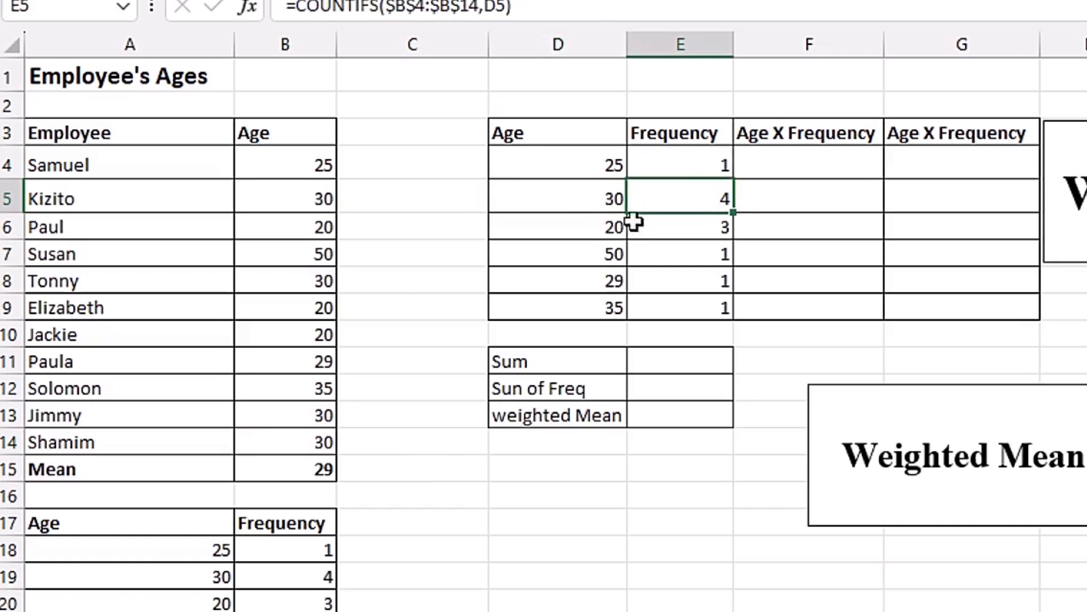
Compare every occurrence of age 20 in the employee list with its frequency in E6.
left_click(604, 231)
left_click(335, 228)
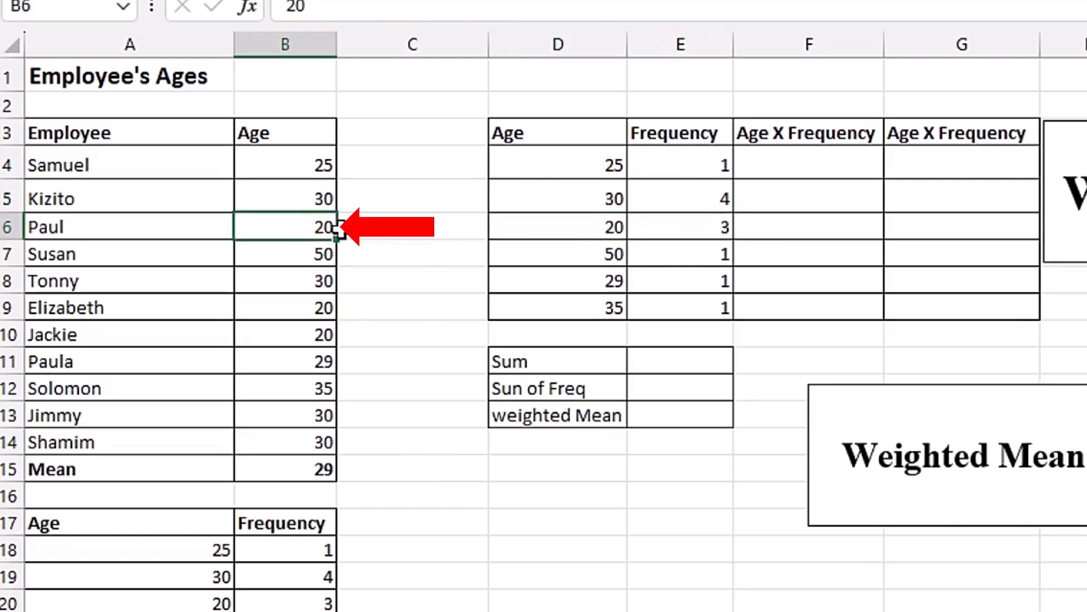
left_click(320, 313, "ctrl")
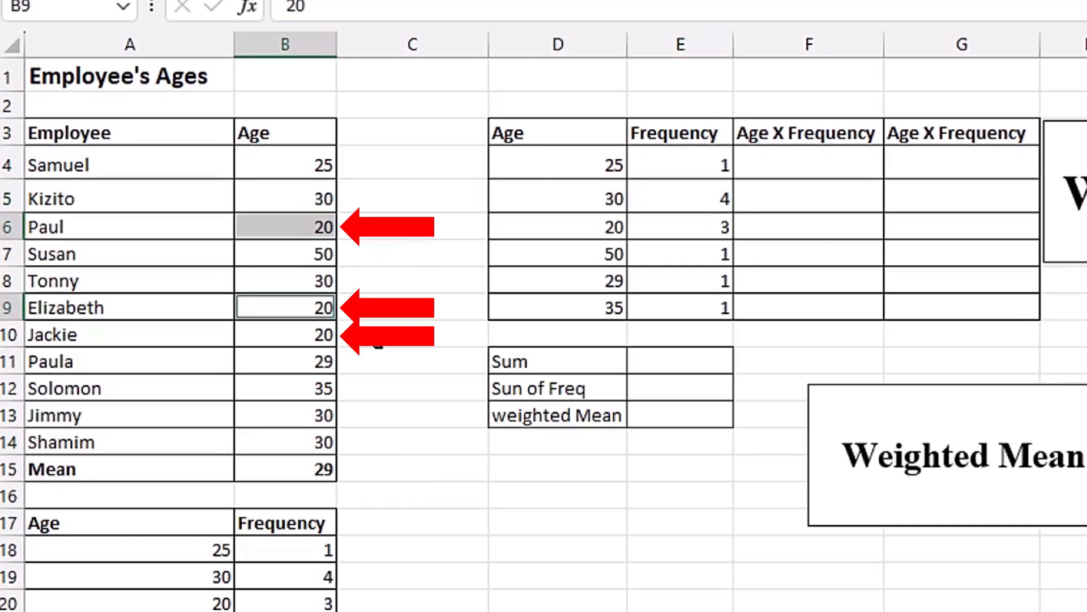
left_click(321, 333, "ctrl")
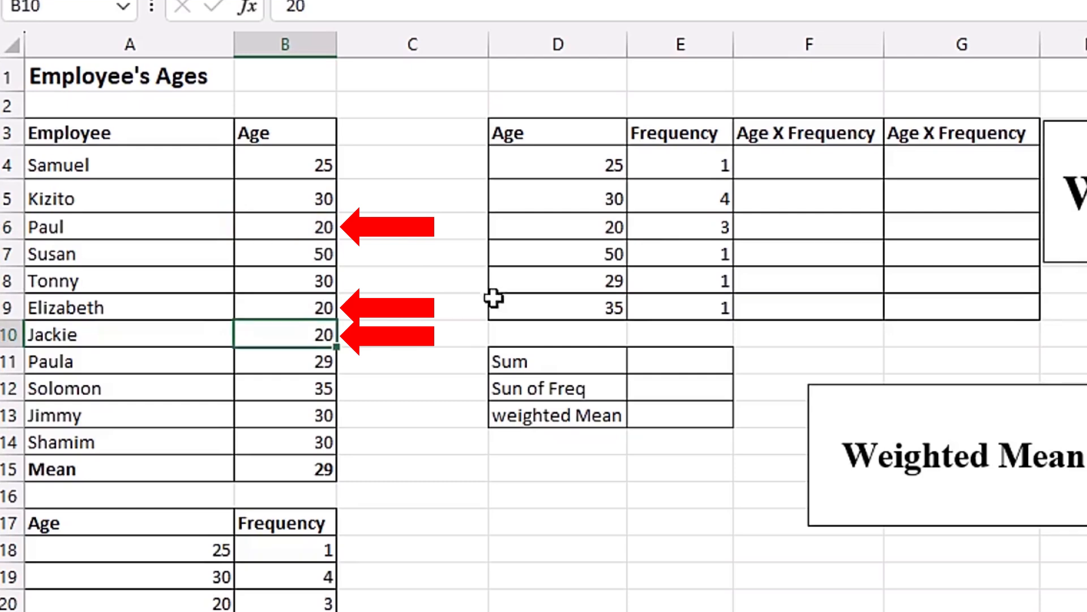
left_click(580, 230)
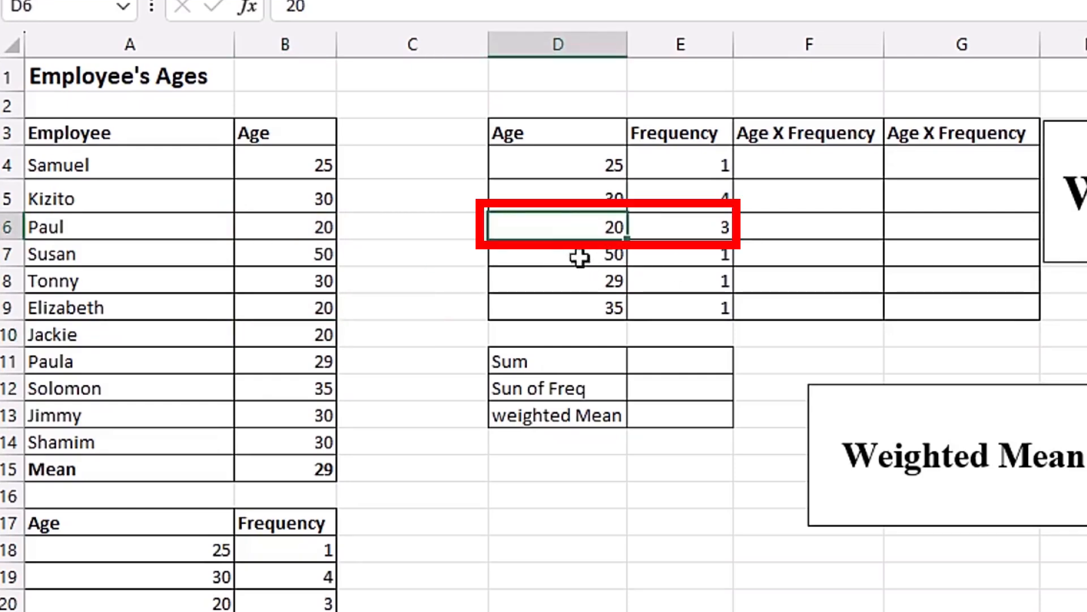
left_click(694, 232)
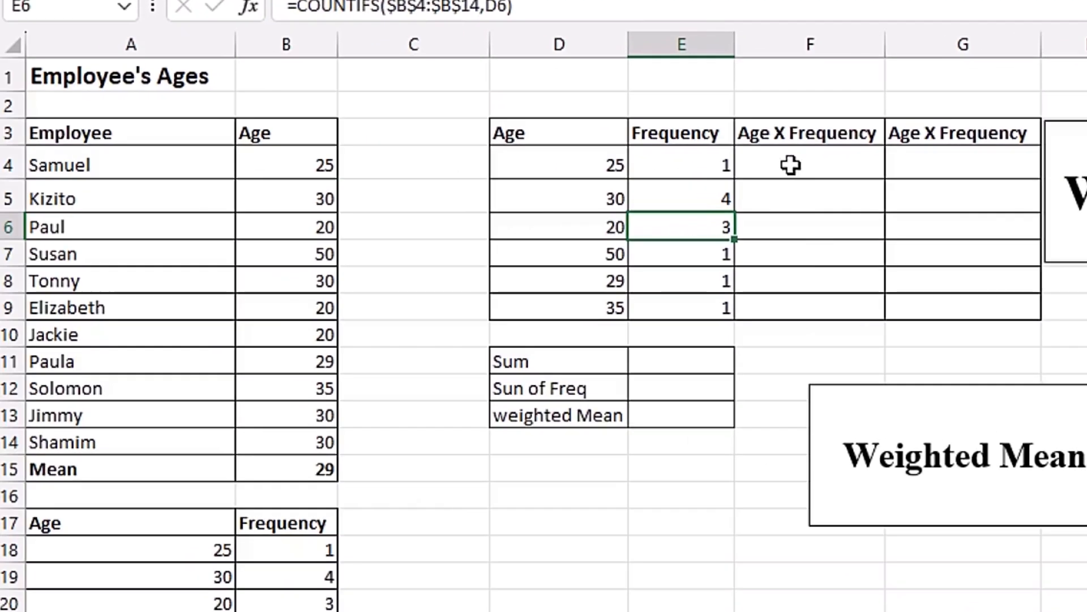
Multiply age by frequency in cell F4 with =D4*E4 and fill the formula down to F9.
left_click_drag(281, 176, 286, 245)
left_click_drag(795, 244, 799, 300)
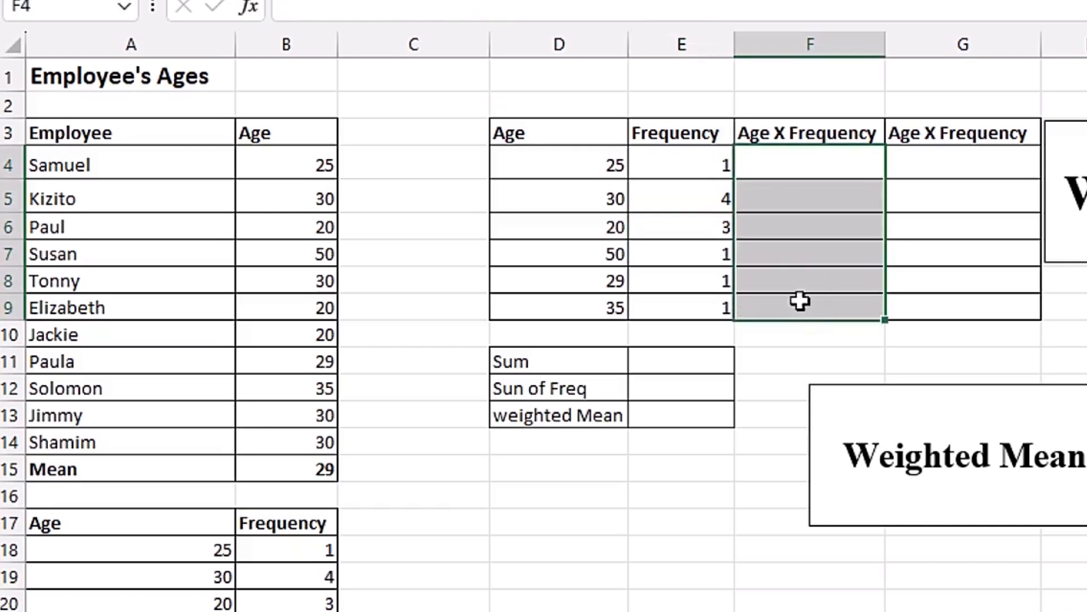
left_click(758, 160)
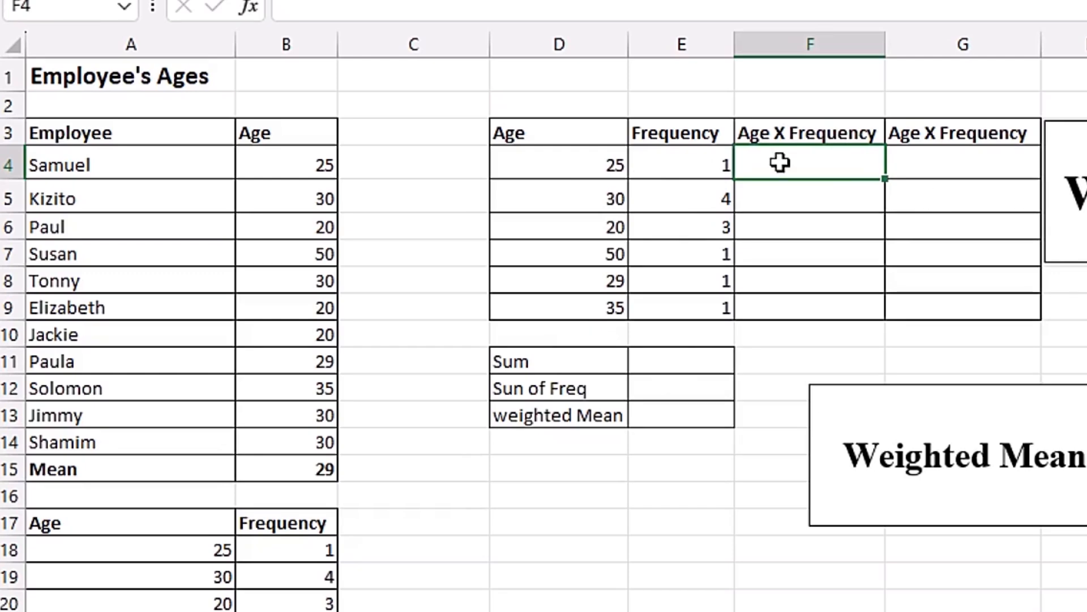
type("=")
key("Left")
key("Left")
type("*")
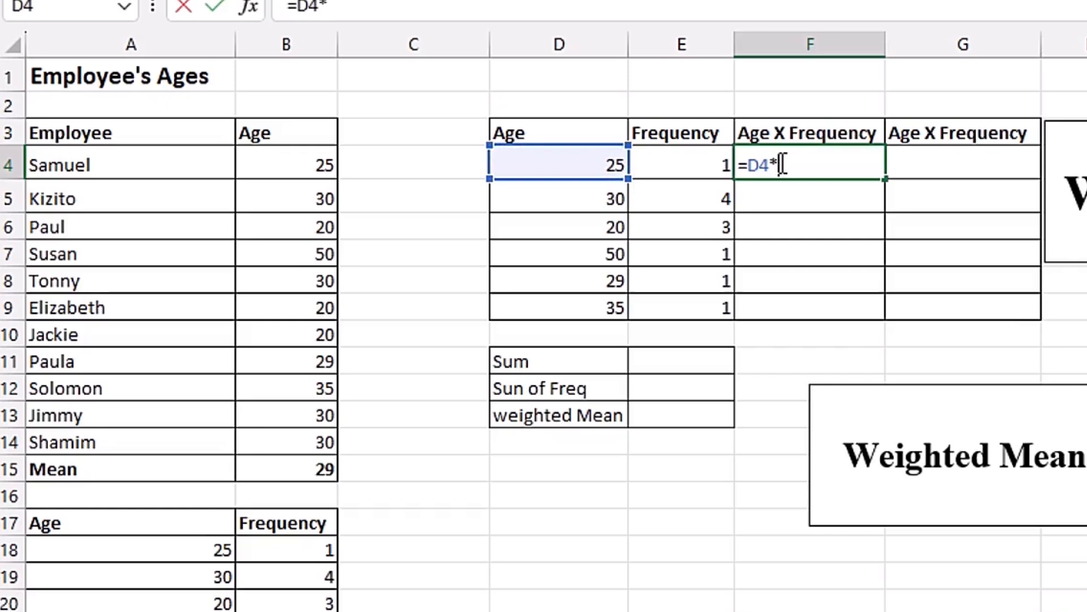
key("Left")
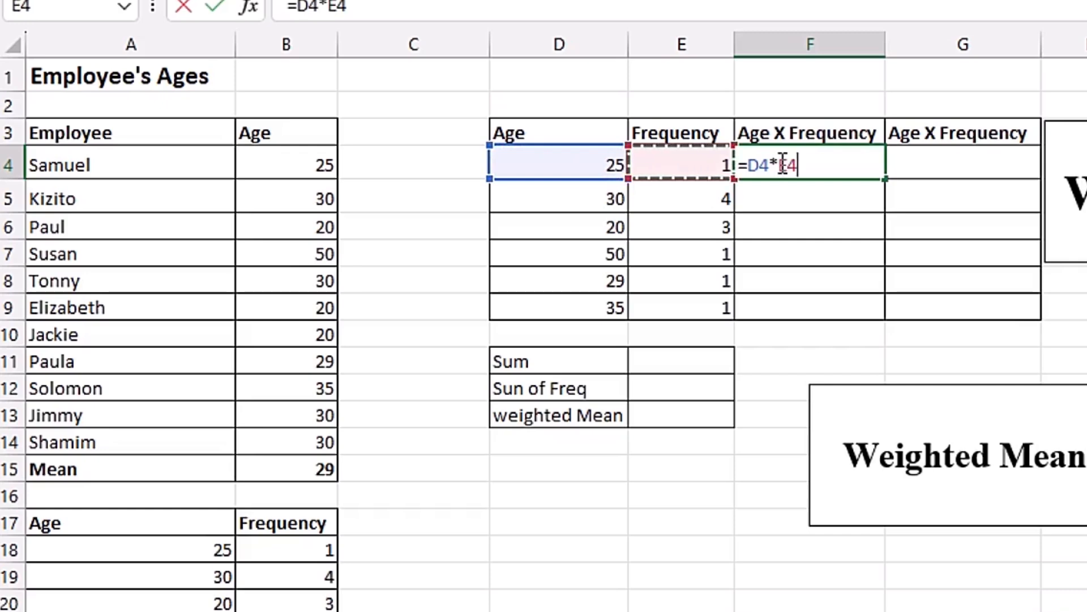
key("ctrl+Return")
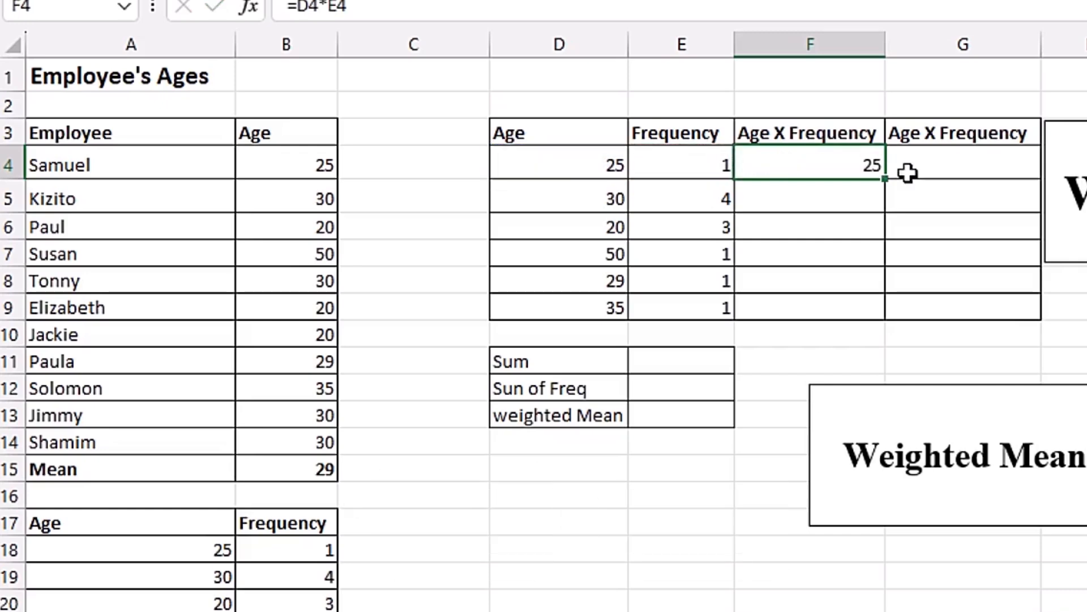
left_click_drag(887, 181, 875, 322)
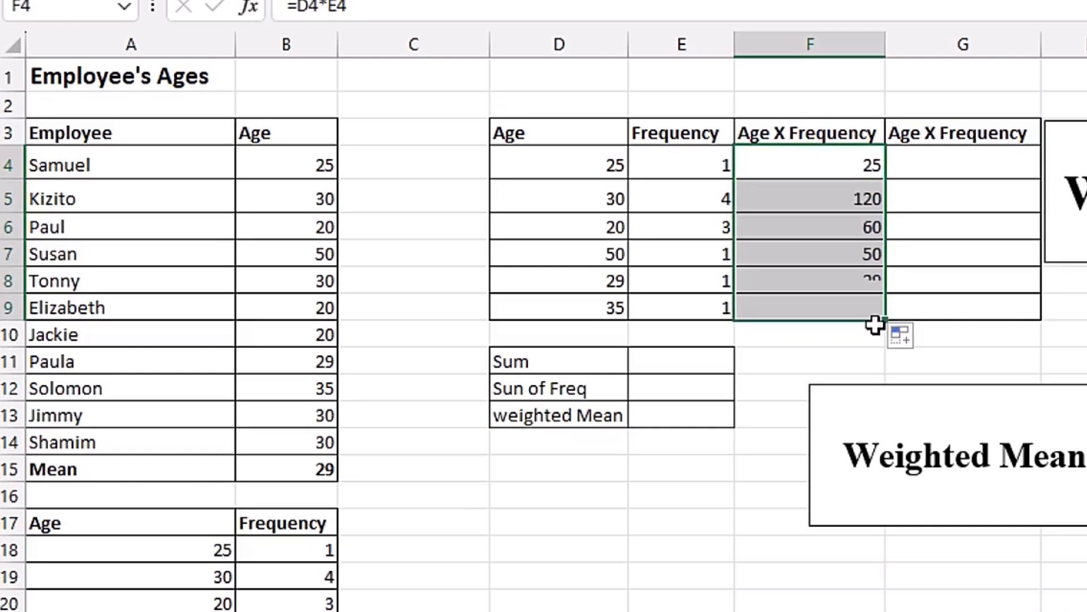
left_click(833, 254)
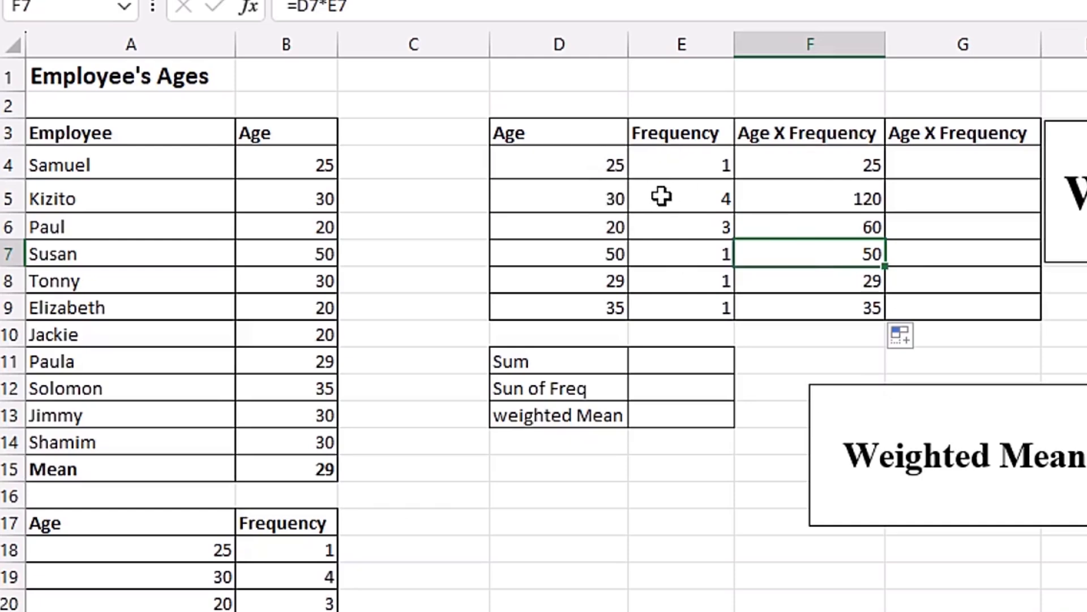
Multiply age by frequency in cell G4 with =PRODUCT(D4:E4) and fill the formula down to G9.
left_click(932, 166)
type("=")
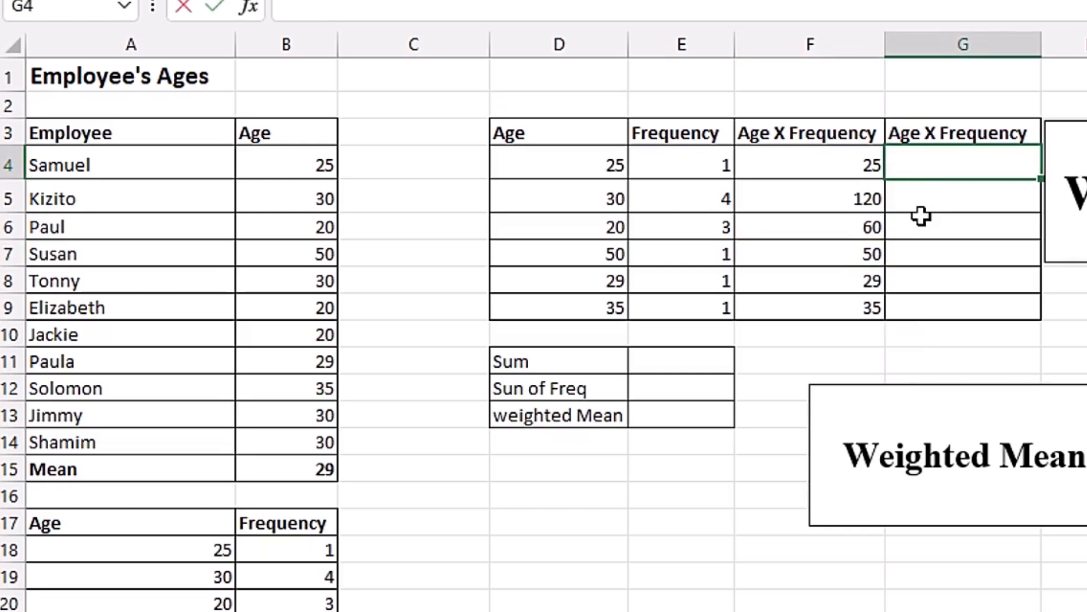
type("prod")
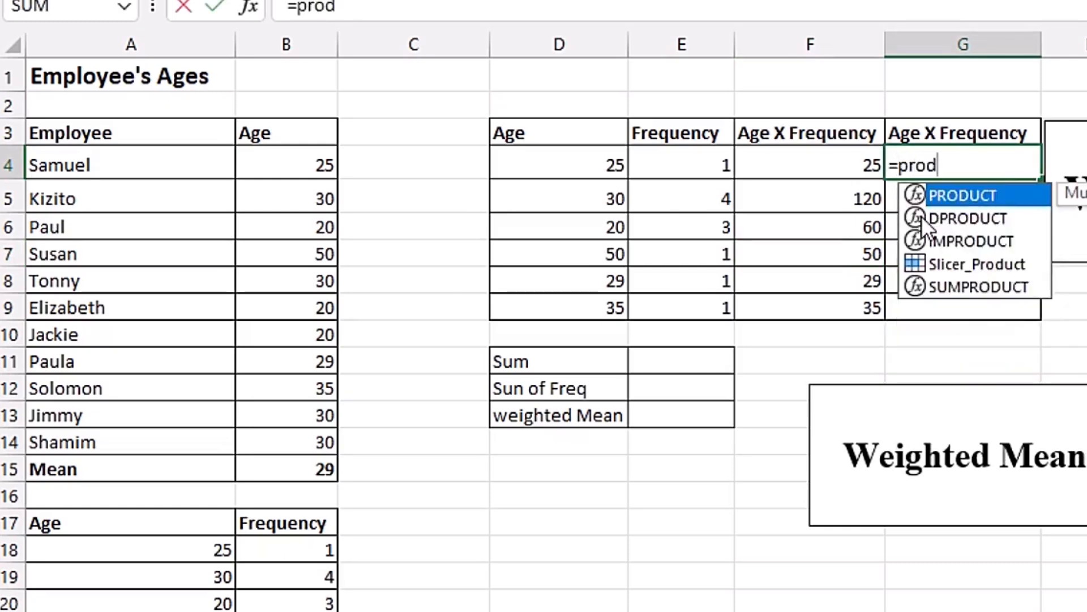
key("Tab")
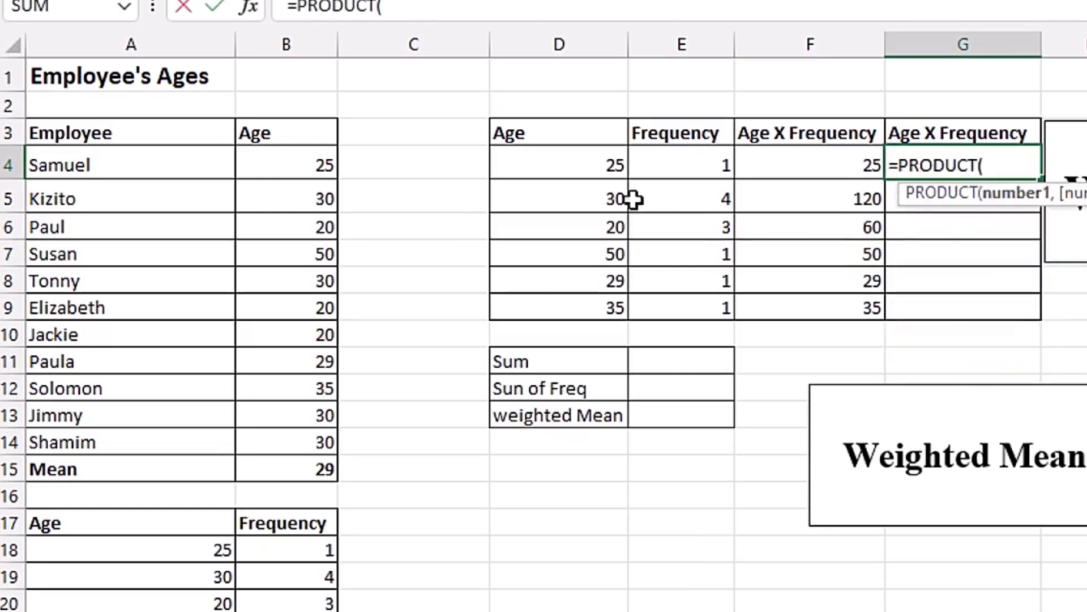
left_click_drag(573, 169, 673, 167)
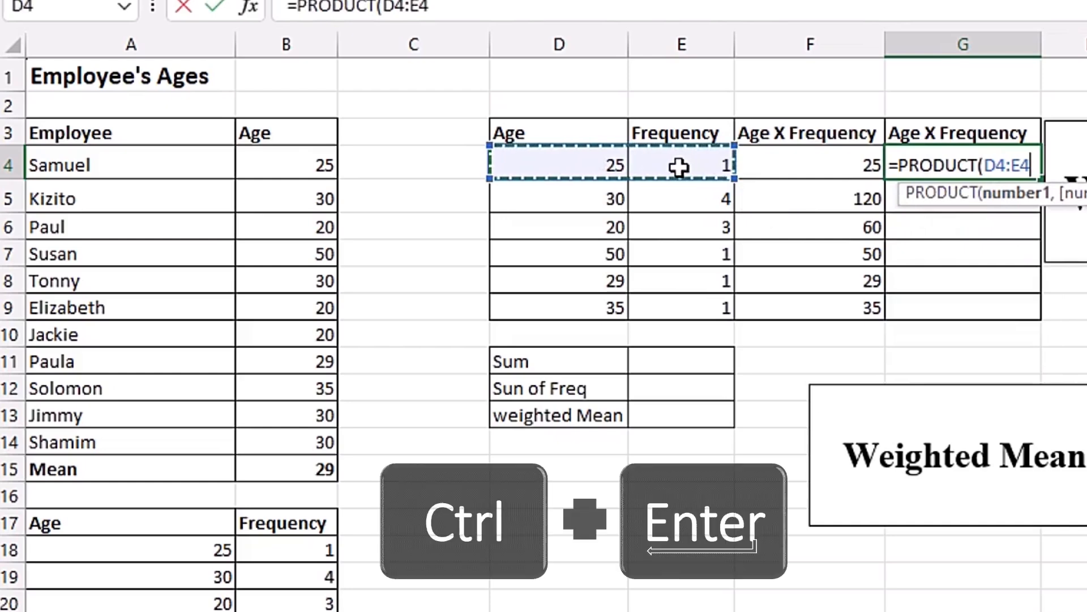
key("ctrl+Return")
left_click_drag(1041, 179, 1049, 316)
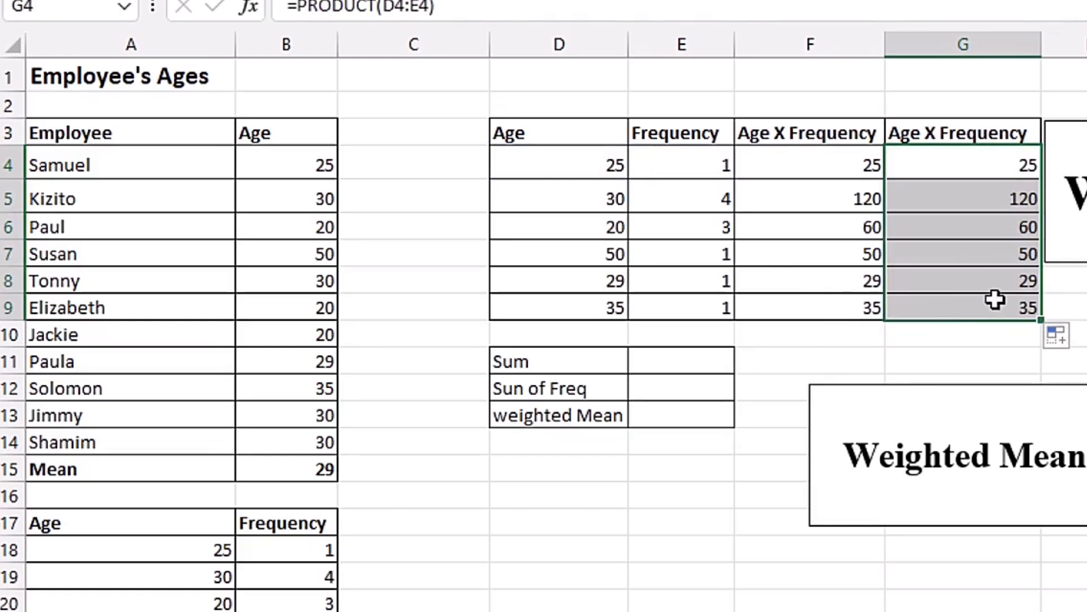
left_click(917, 198)
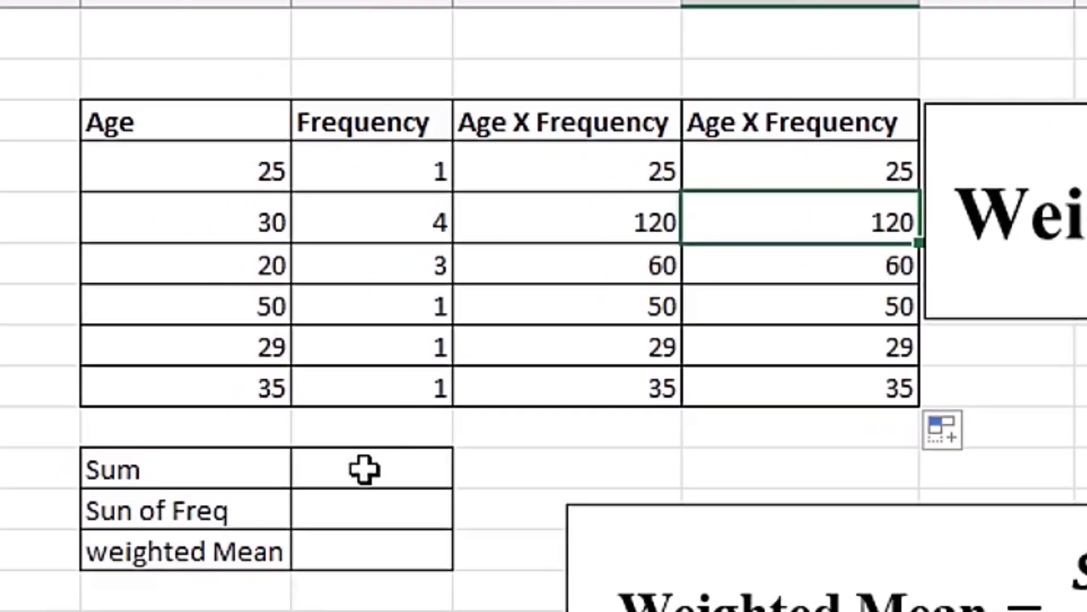
Total the first Age X Frequency column in the Sum cell E11 with a SUM formula over F4:F9.
left_click(174, 398)
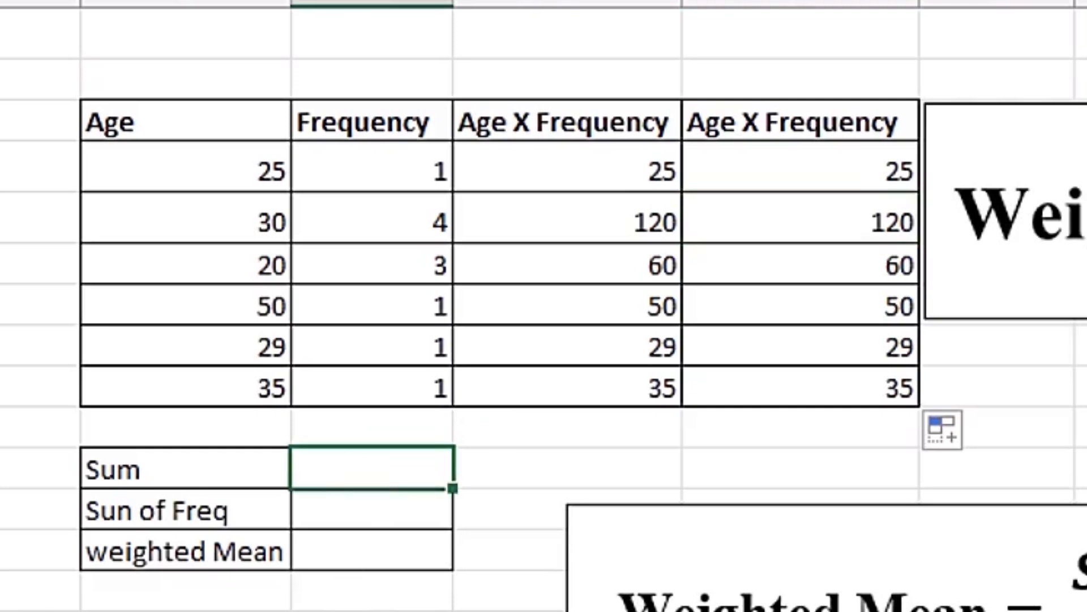
type("=sum")
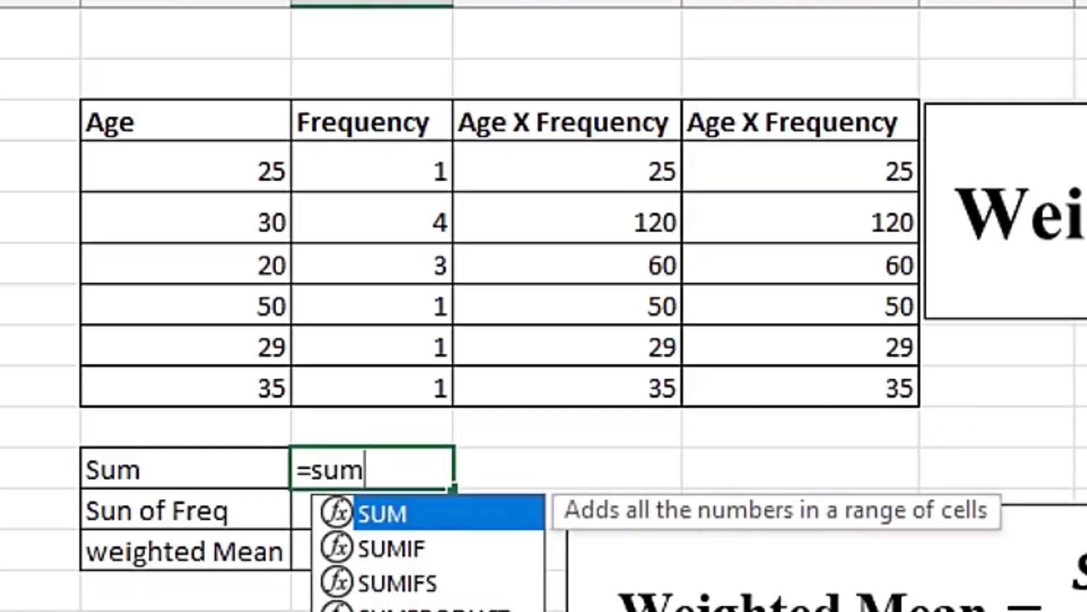
key("Tab")
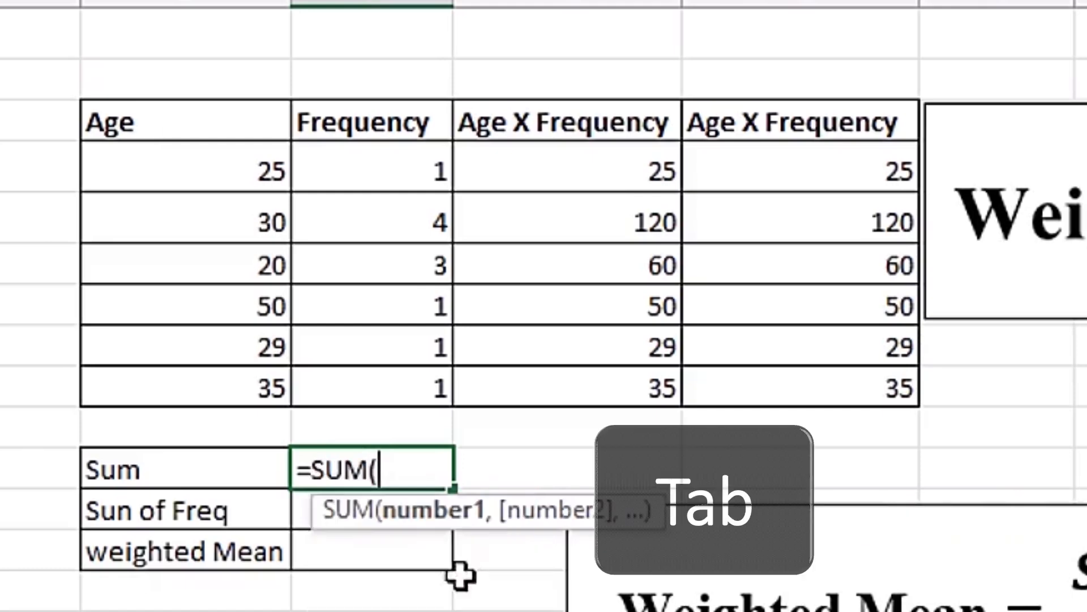
left_click_drag(602, 170, 604, 386)
key("Return")
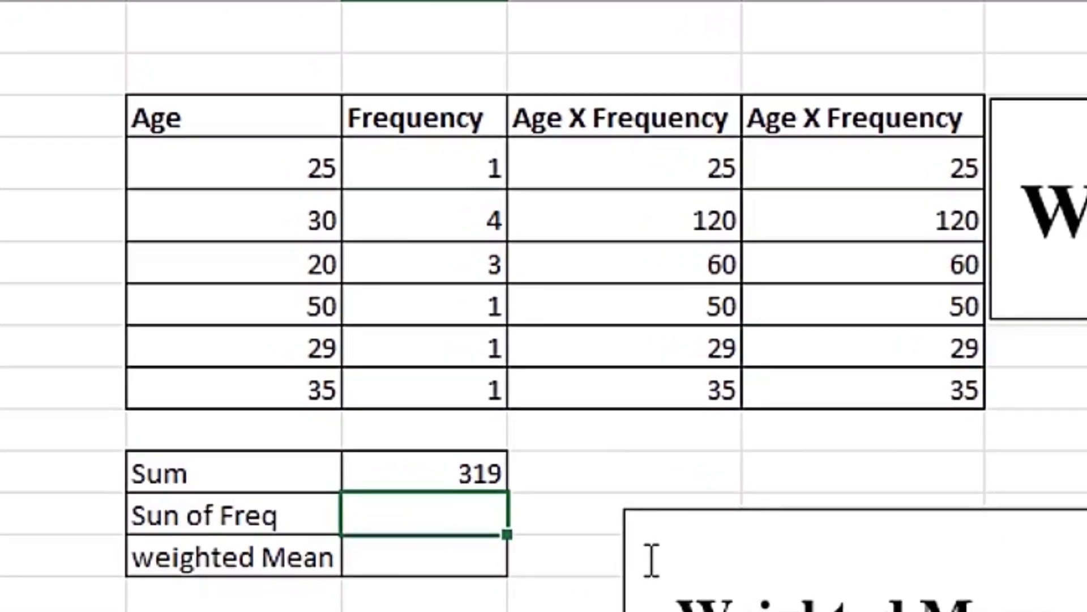
Total the frequencies in E12 with a SUM formula over E4:E9.
type("sum")
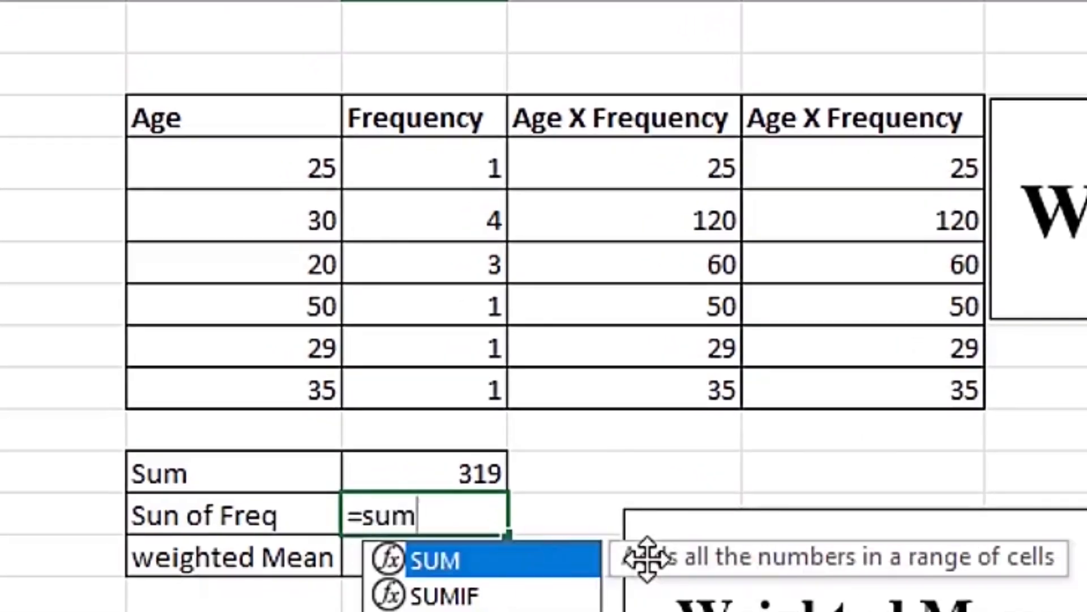
key("Tab")
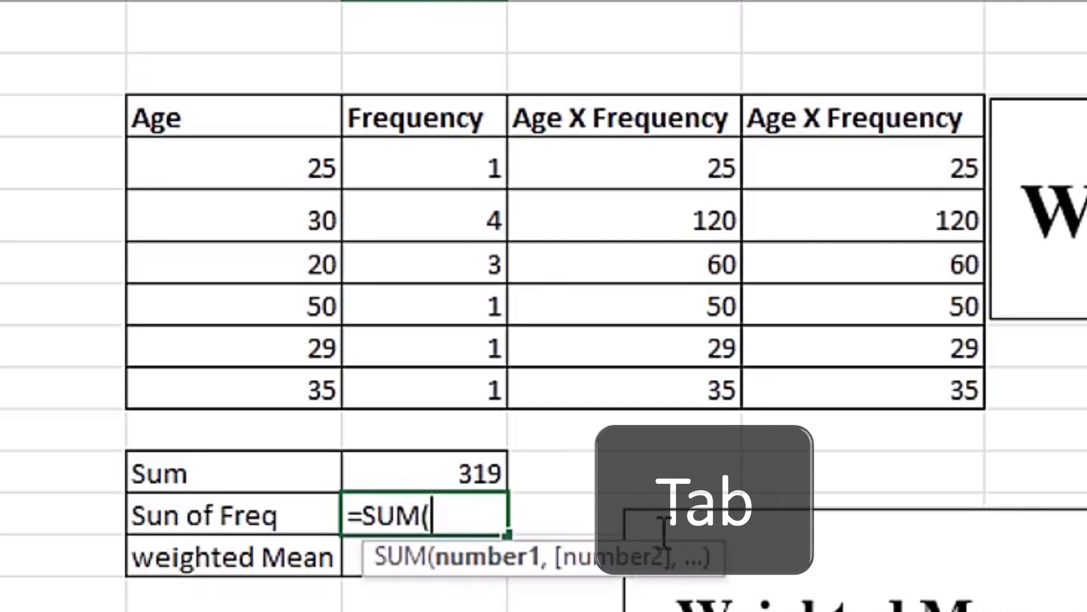
left_click_drag(444, 158, 441, 390)
key("Return")
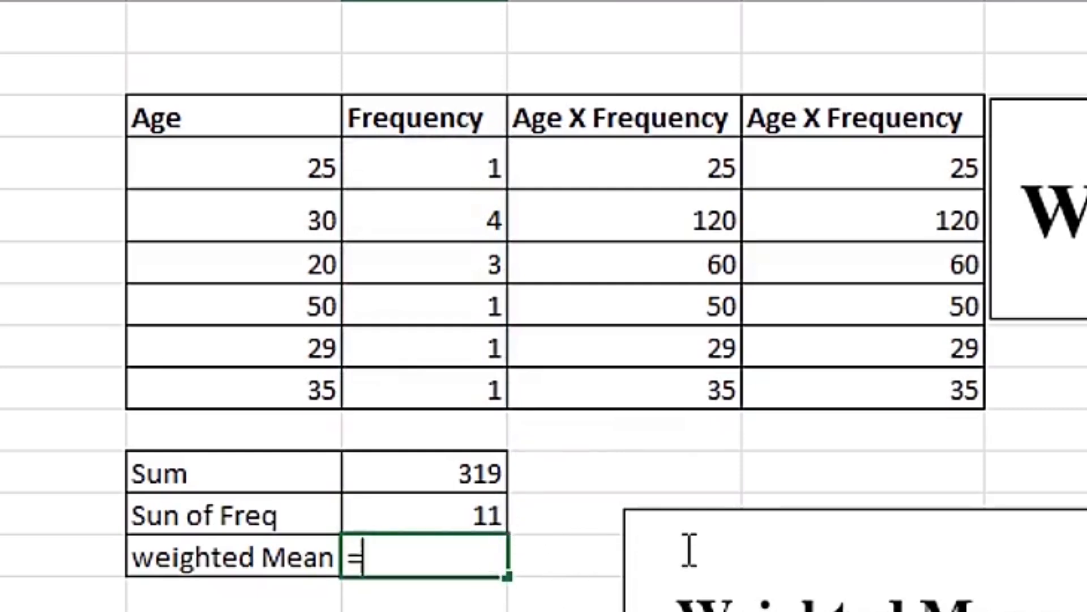
Calculate the weighted mean in E13 with the formula =E11/E12.
type("=")
key("Up")
key("Up")
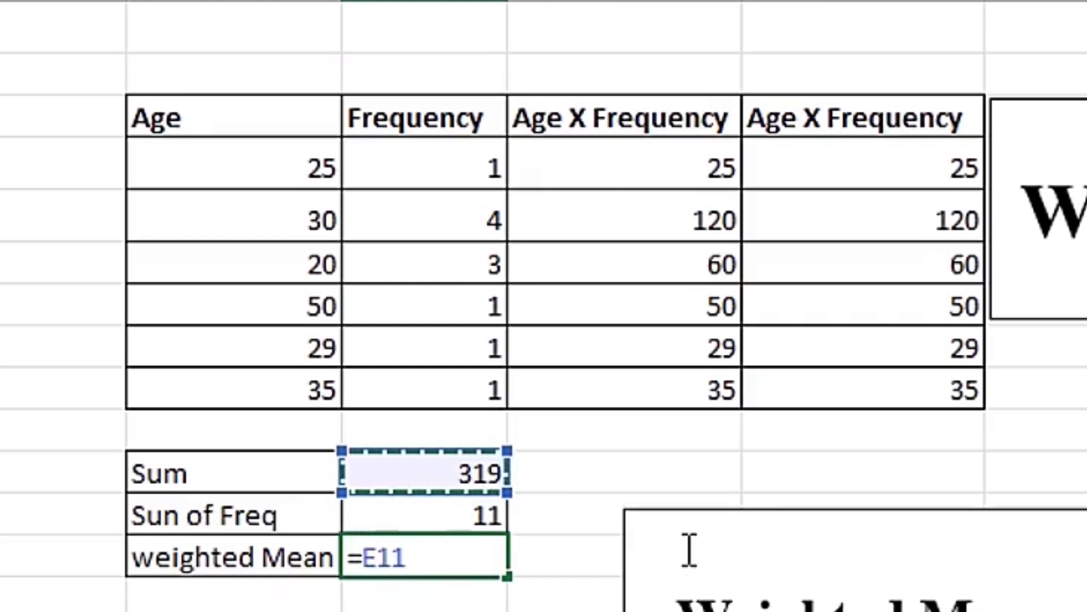
type("/")
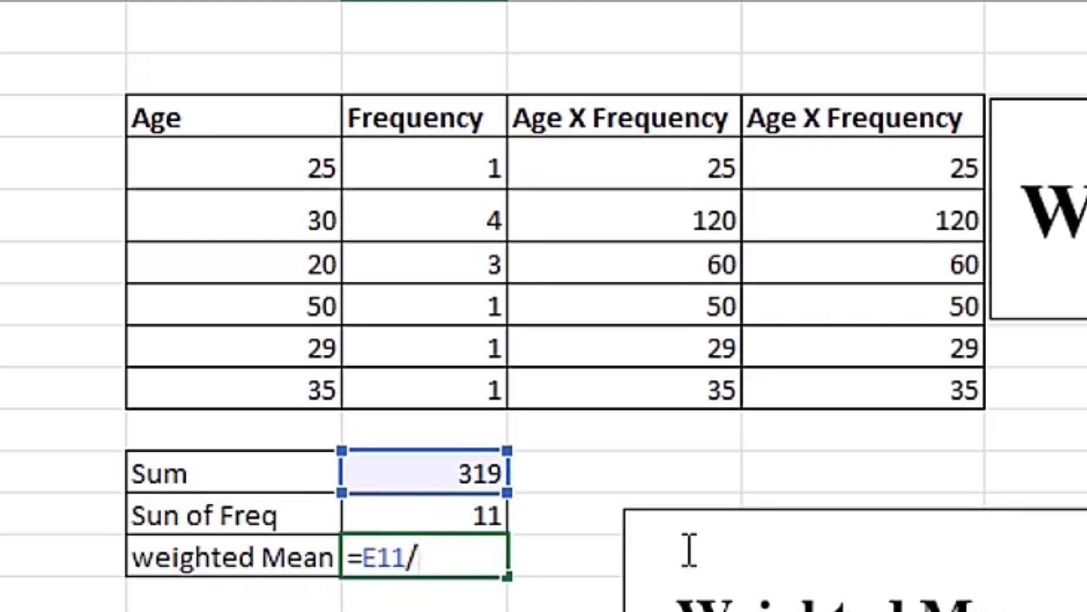
key("Up")
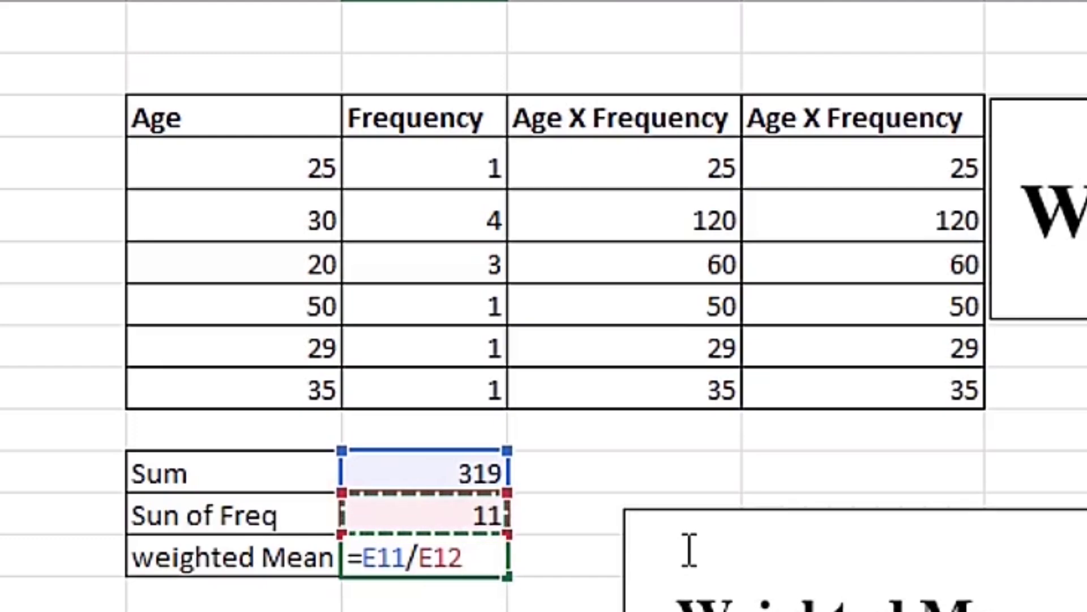
key("Return")
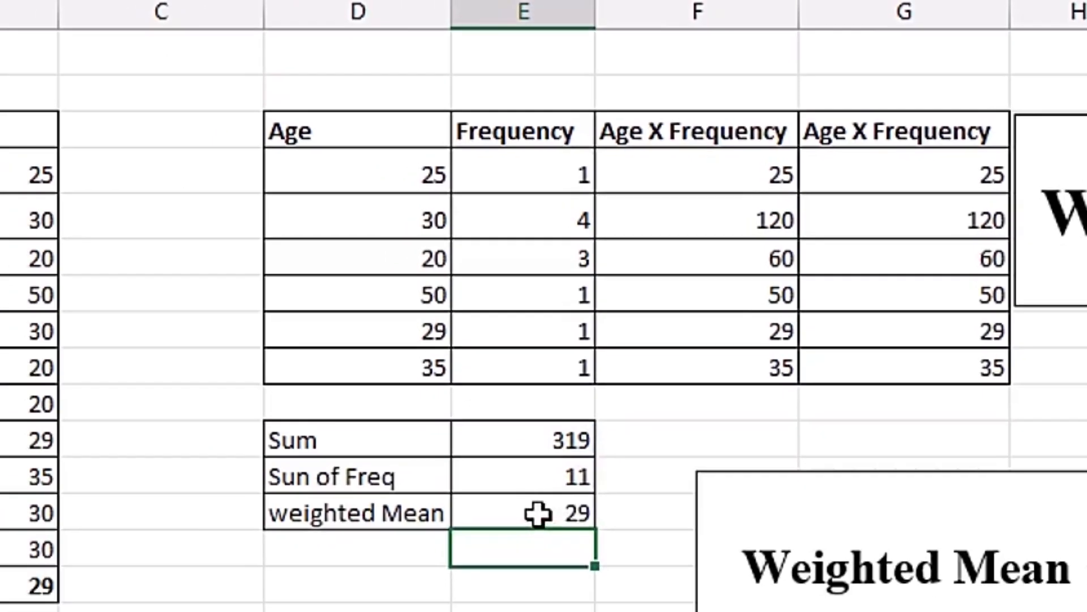
Compare the weighted mean in E13 with the mean in B15, and review the ages, frequencies and first Age X Frequency column behind them.
left_click(538, 514)
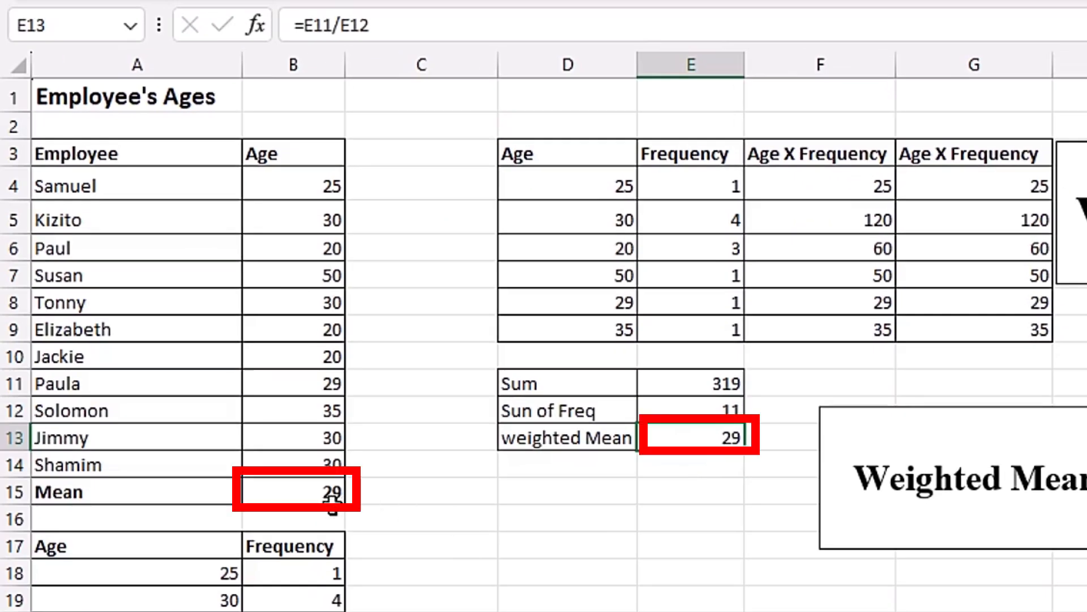
left_click(300, 494, "ctrl")
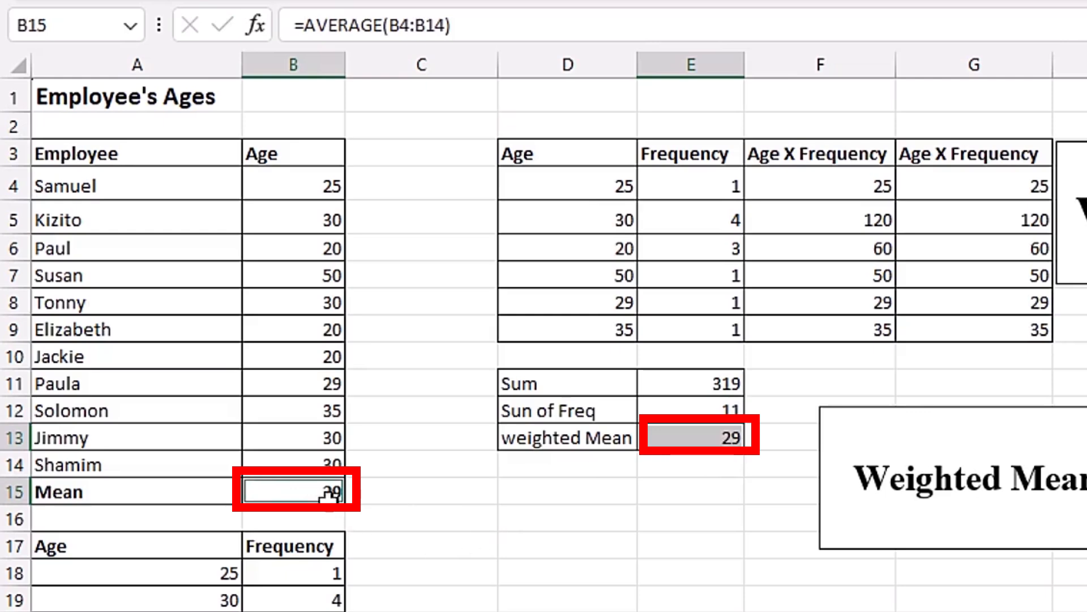
left_click(705, 445)
left_click_drag(316, 179, 315, 490)
left_click_drag(623, 180, 680, 335)
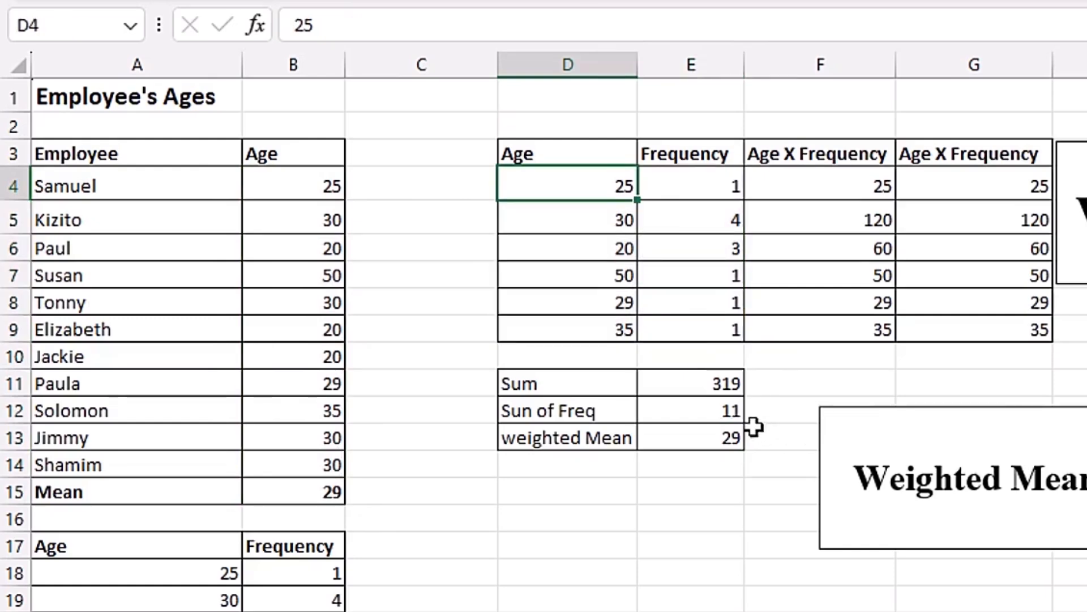
left_click(815, 164)
key("ctrl+shift+Down")
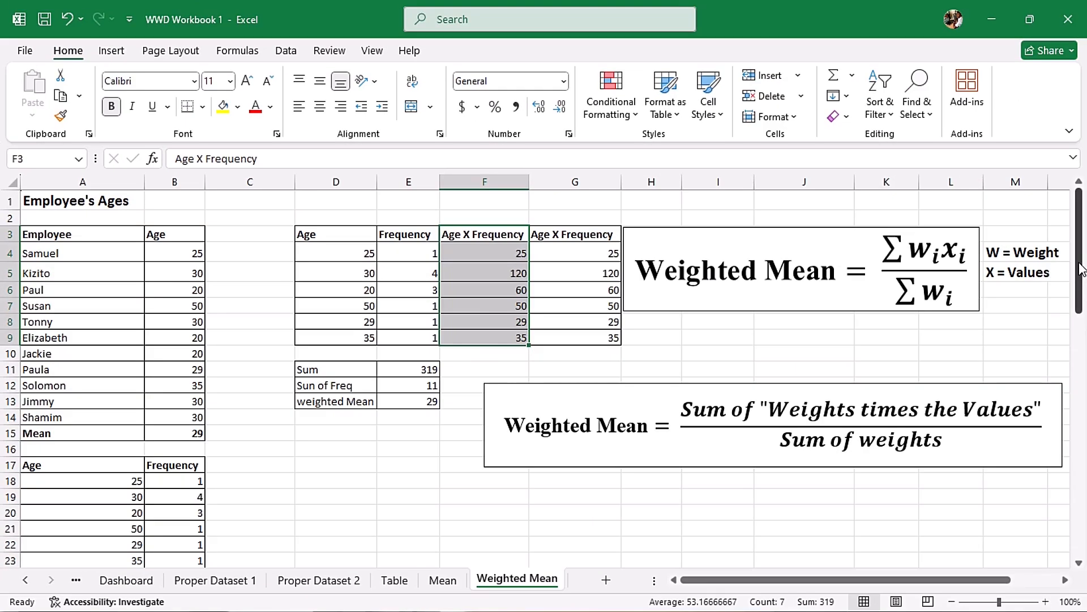
Copy the Weighted Mean text box with the summation notation and paste it near the second Age and Frequency table in rows 17 to 24.
left_click_drag(1081, 269, 1079, 342)
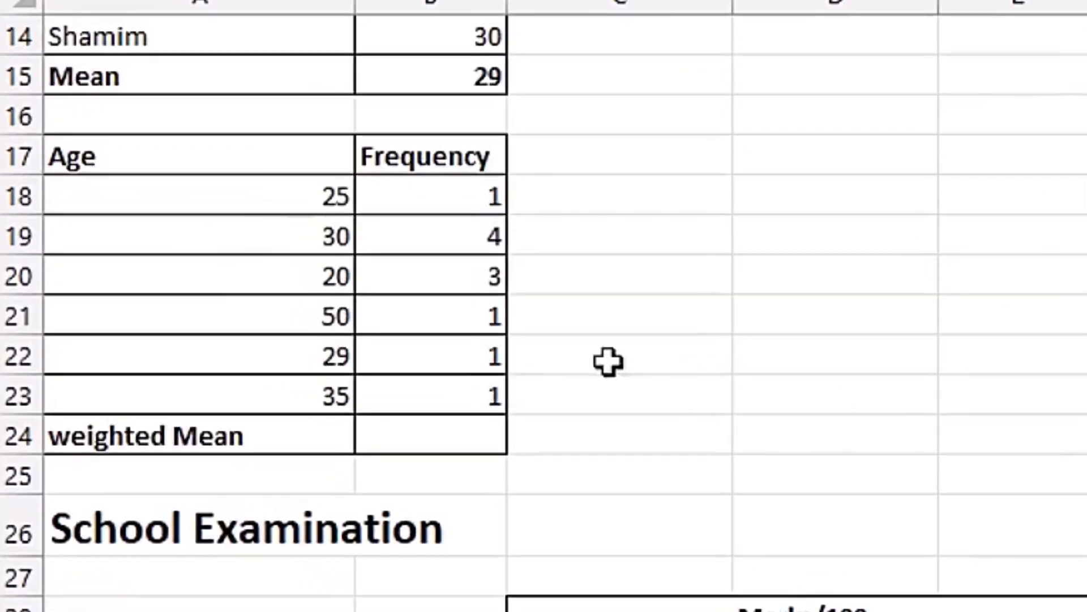
left_click(440, 444)
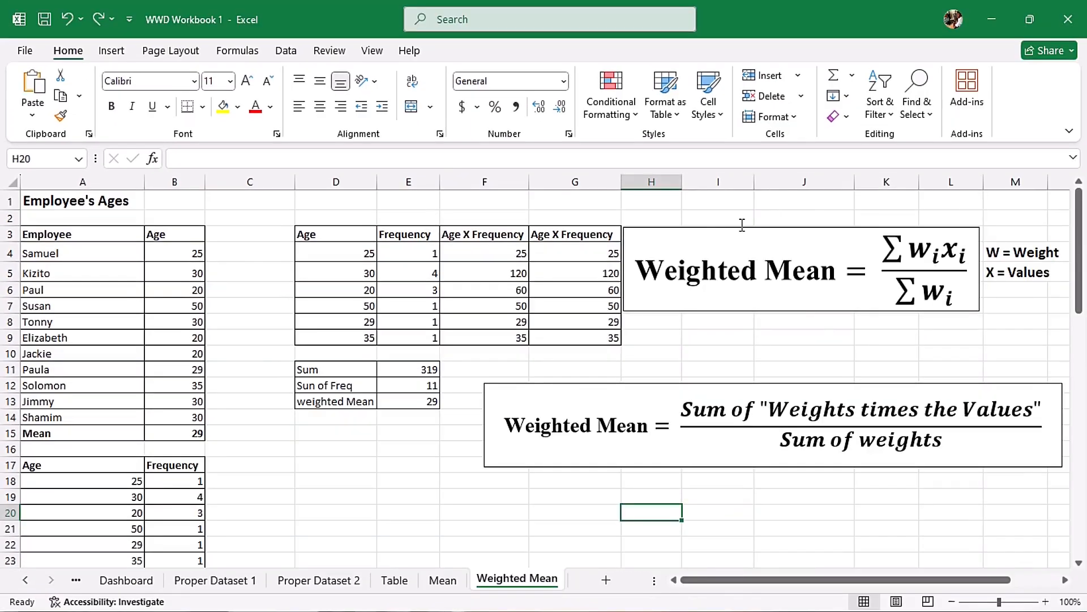
left_click(742, 224)
key("ctrl+c")
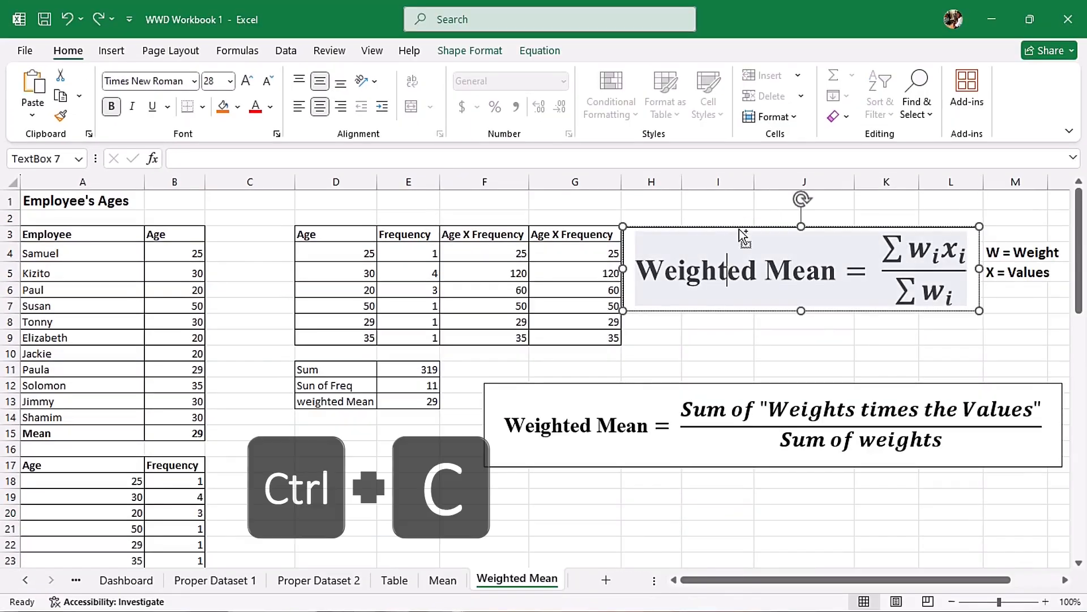
scroll(573, 260, "down", 5)
left_click(573, 260)
key("ctrl+v")
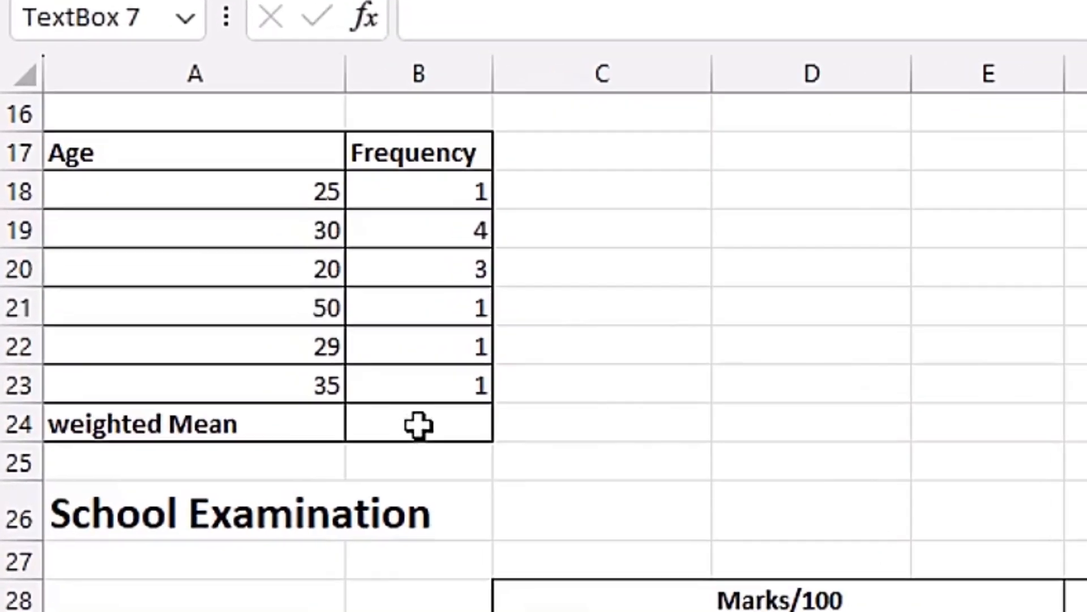
Enter =SUMPRODUCT(A18:A23,B18:B23) in the weighted Mean cell B24.
left_click(174, 326)
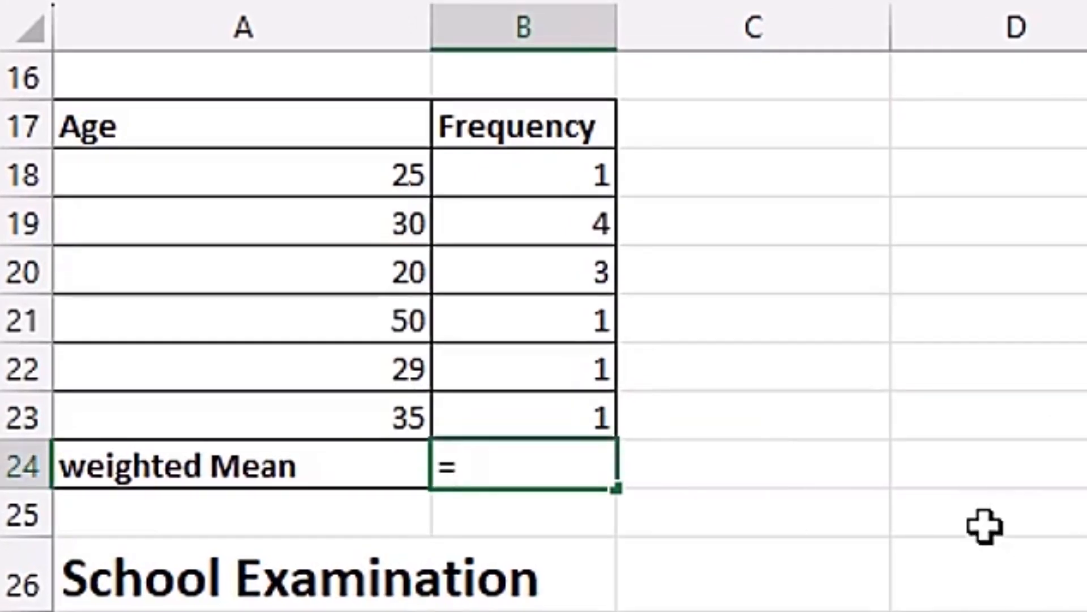
type("sump")
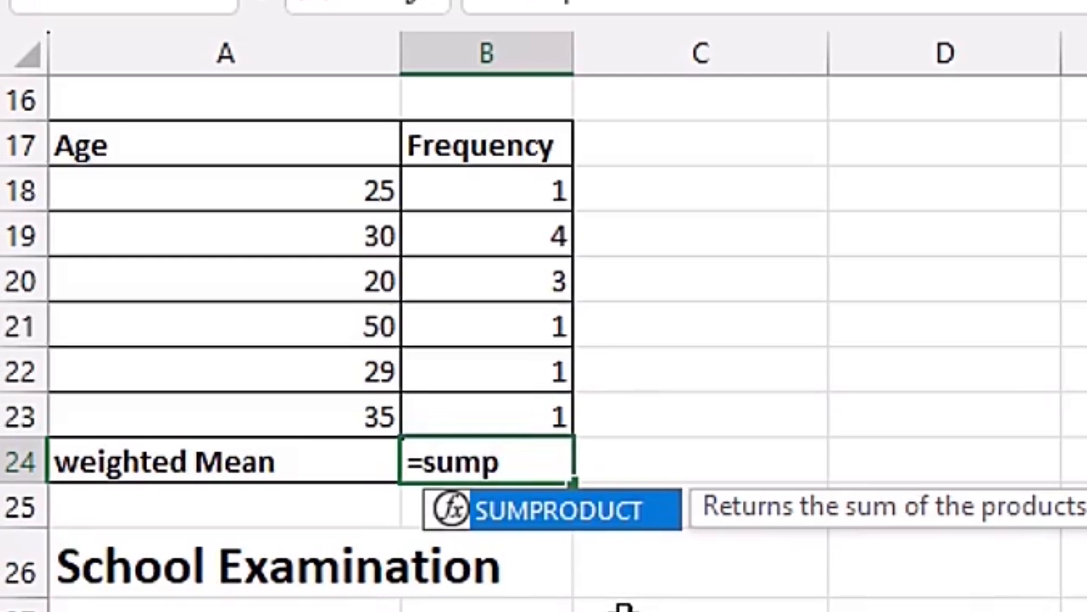
key("Tab")
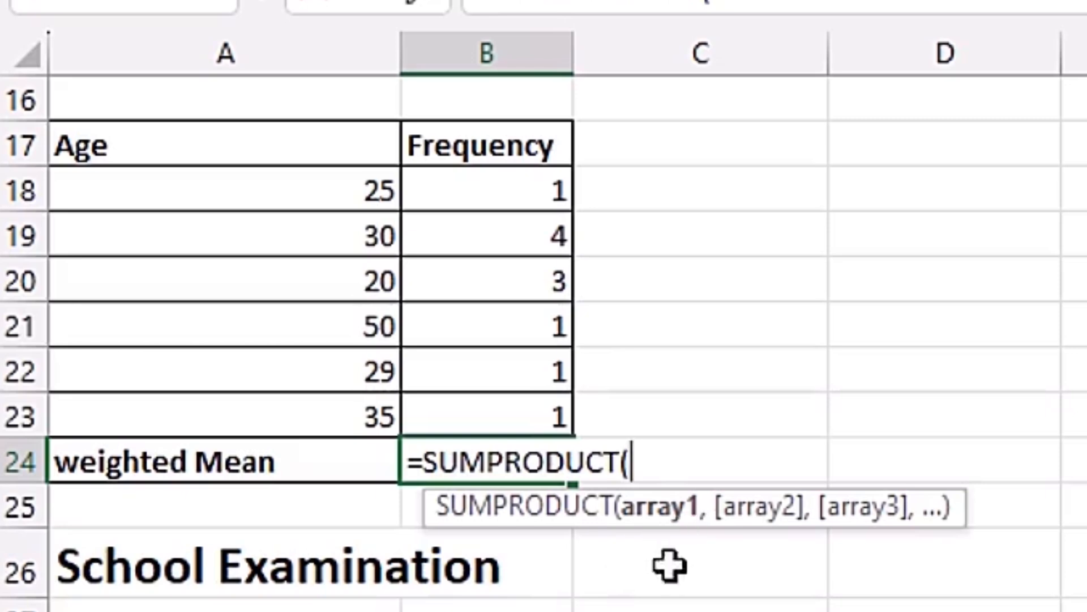
left_click(298, 199)
left_click_drag(298, 198, 286, 409)
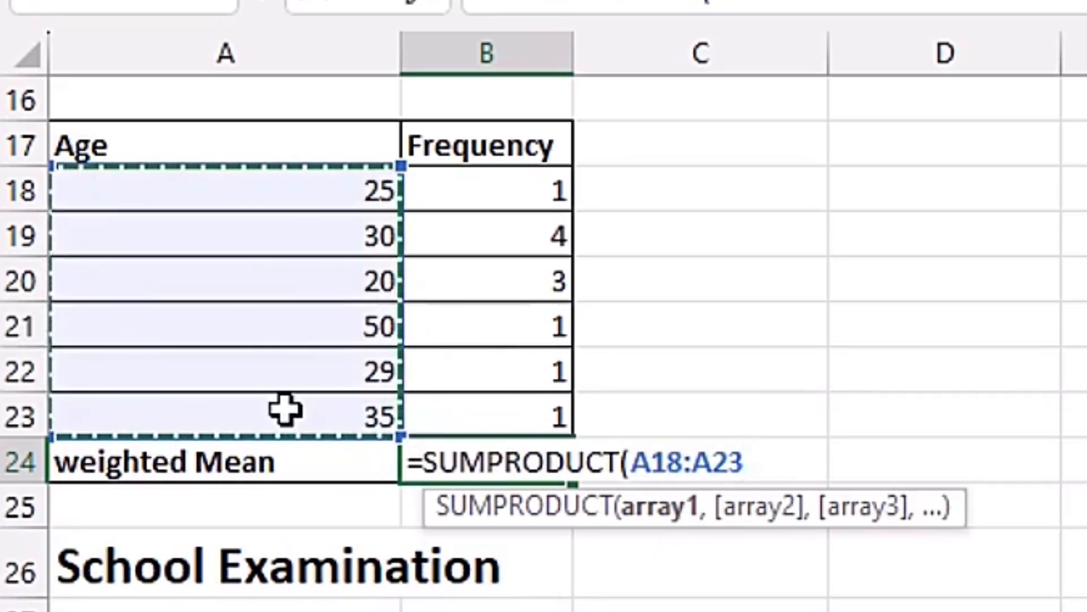
type(",")
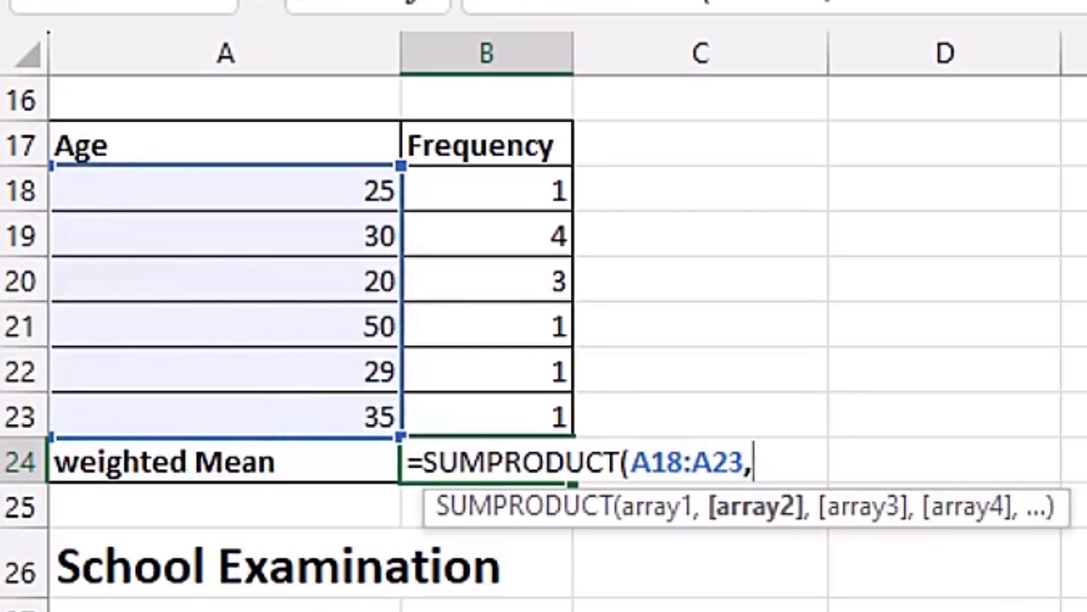
left_click_drag(483, 196, 476, 408)
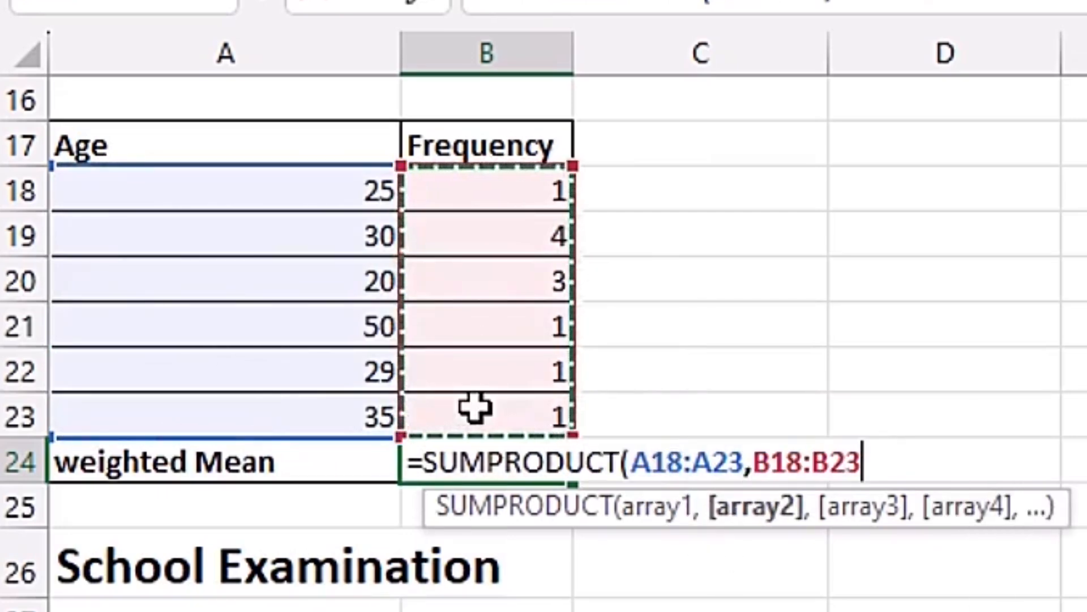
type(")")
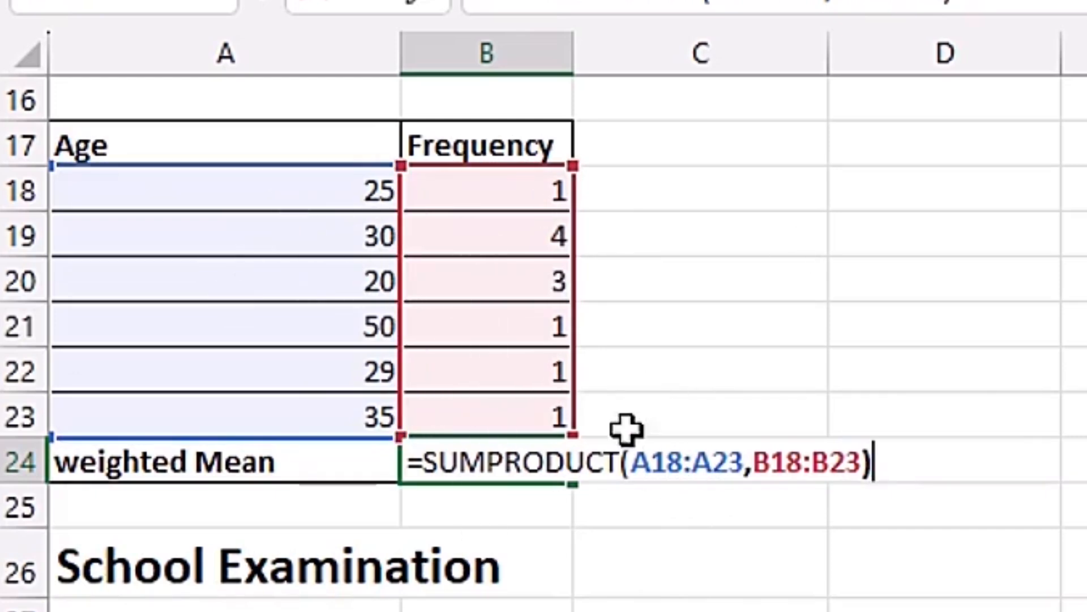
key("ctrl+Return")
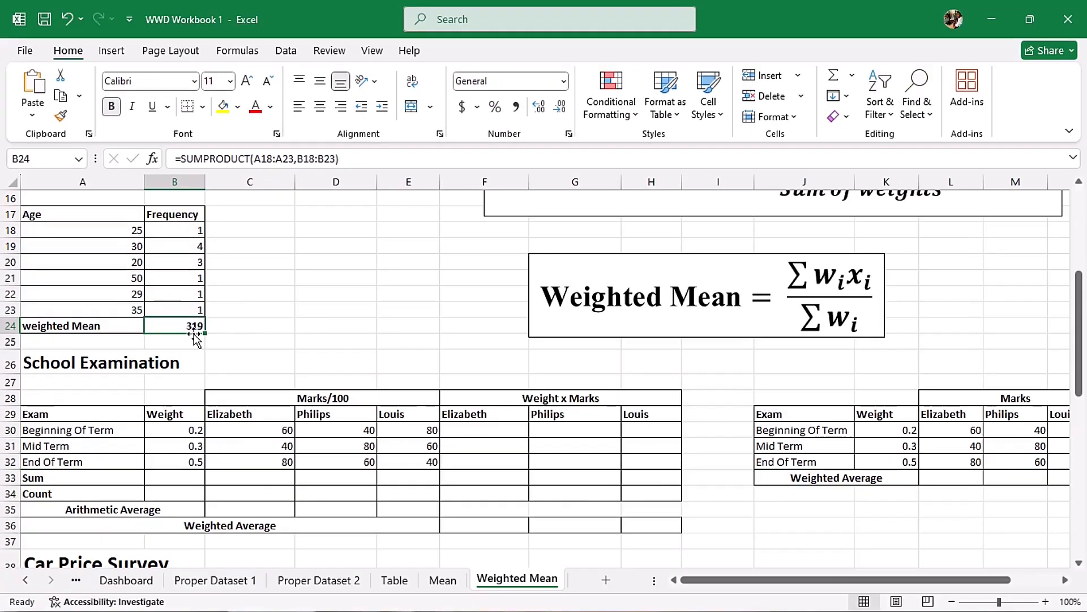
Divide the SUMPRODUCT formula in B24 by SUM(B18:B23), and reopen the completed formula for review.
scroll(559, 278, "up", 3)
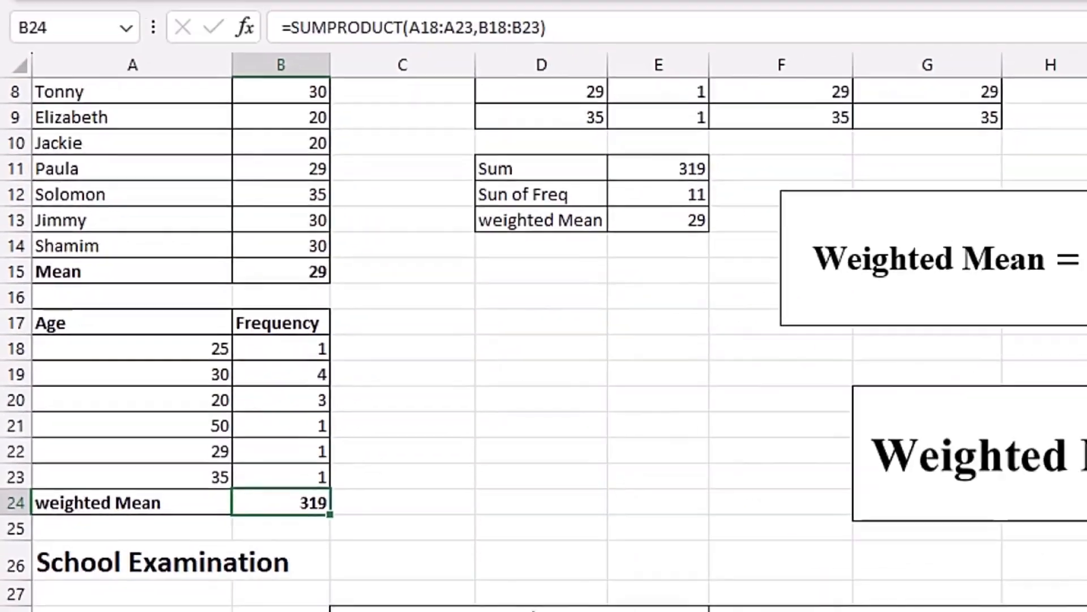
left_click_drag(1080, 325, 1080, 355)
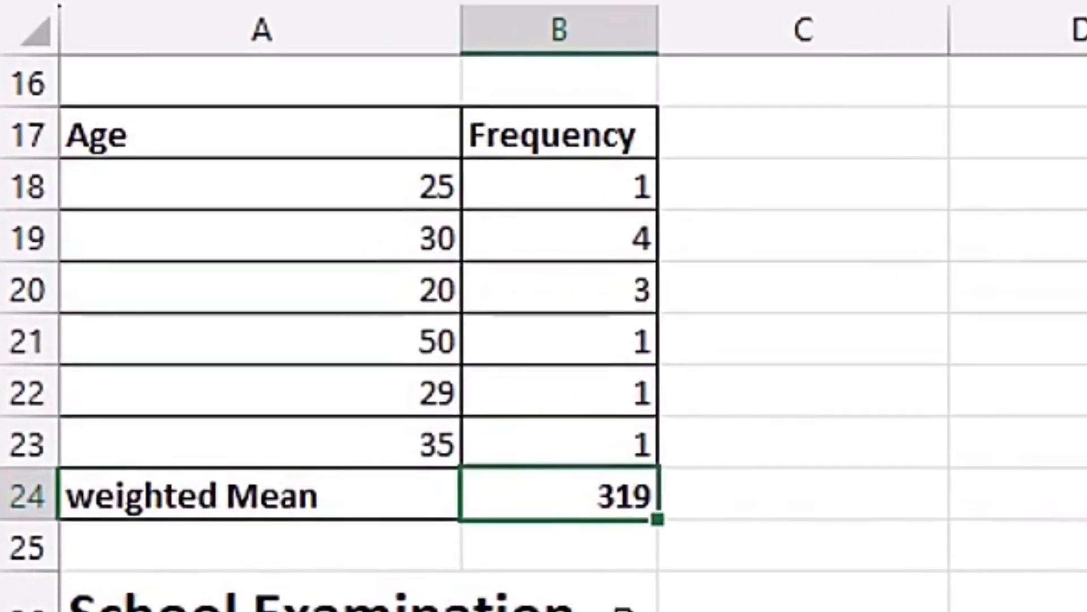
key("F2")
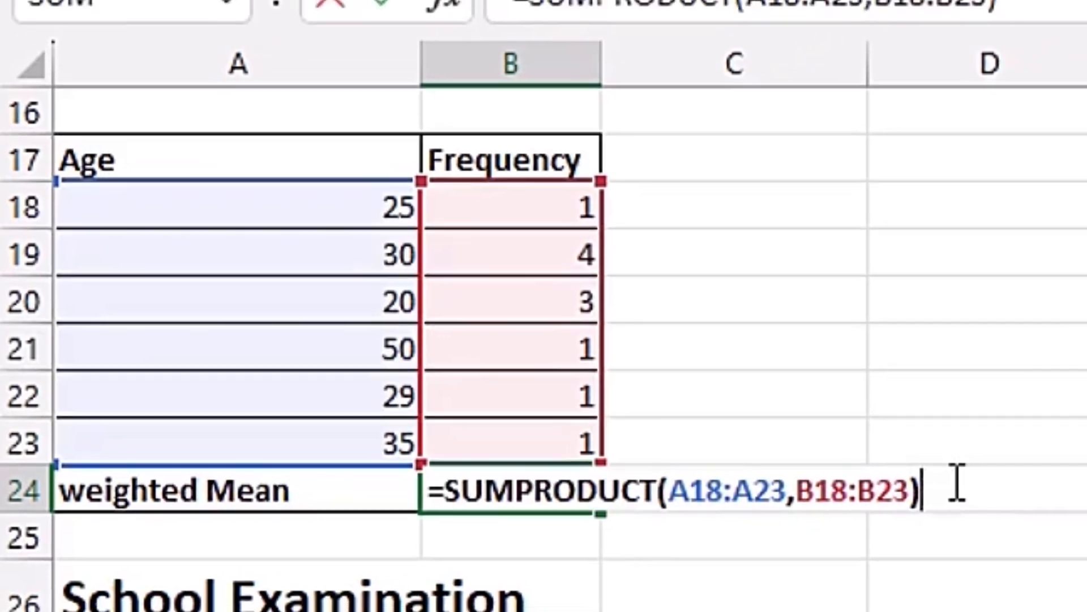
type("/")
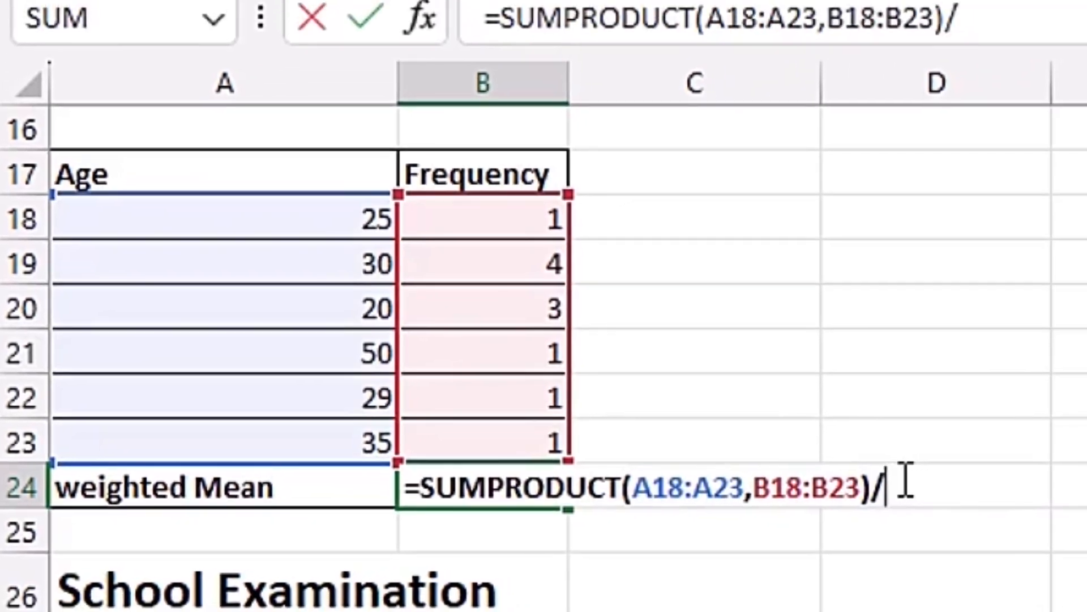
type("sum")
key("Tab")
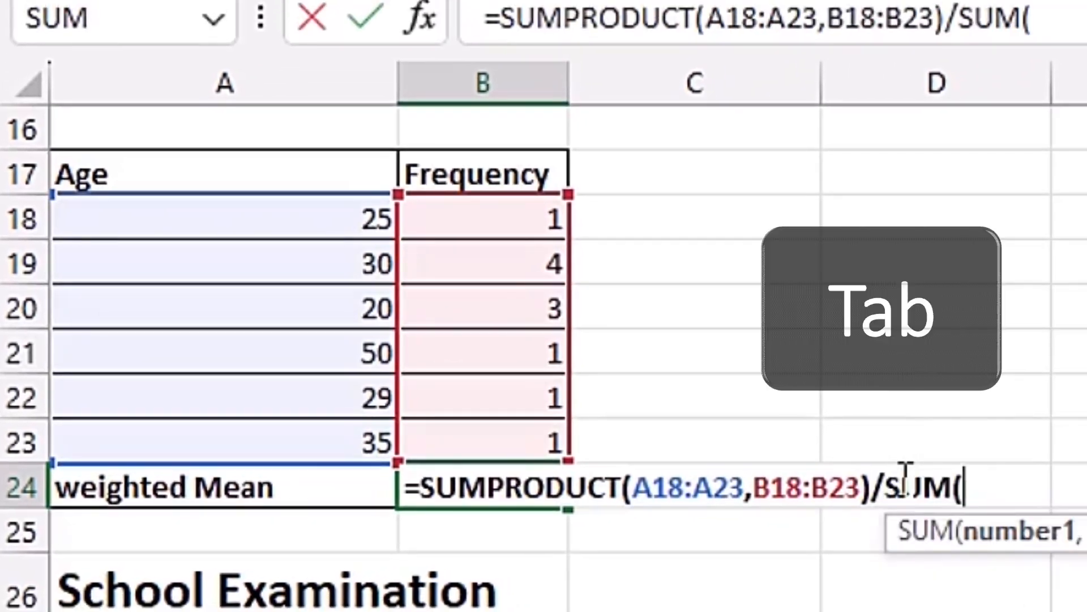
left_click_drag(535, 215, 538, 434)
type(")")
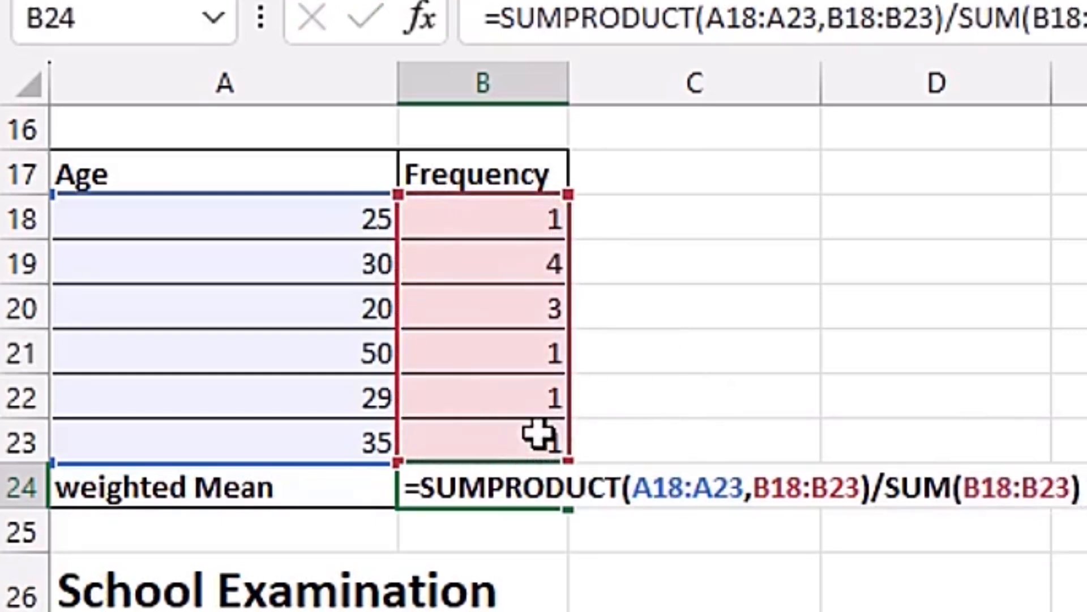
key("Return")
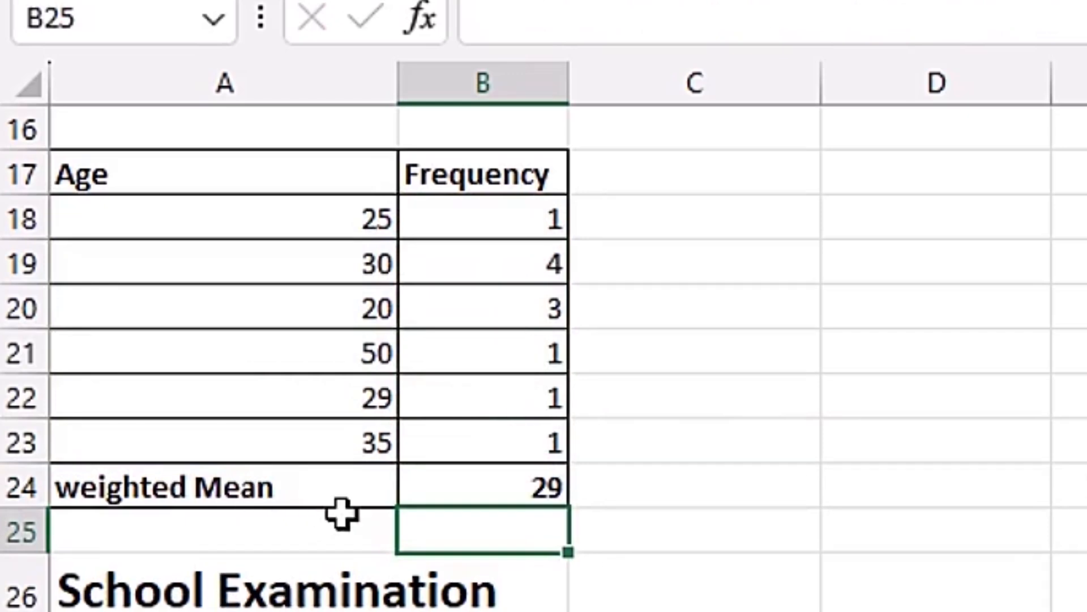
double_click(505, 487)
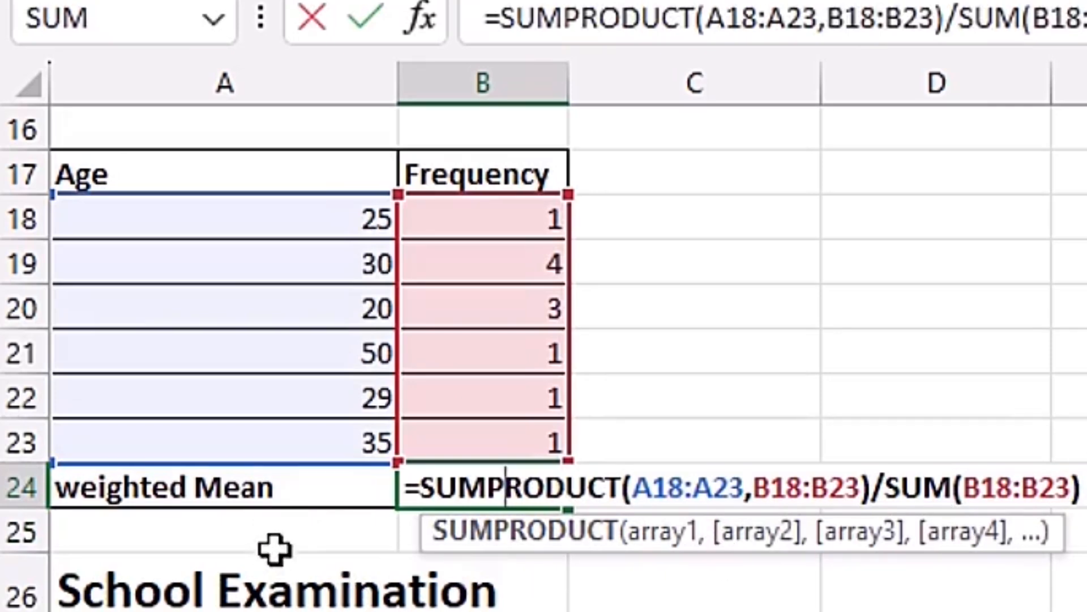
Total the School Examination weights in B33 with =SUM(B30:B32) and fill the formula across to E33.
key("Escape")
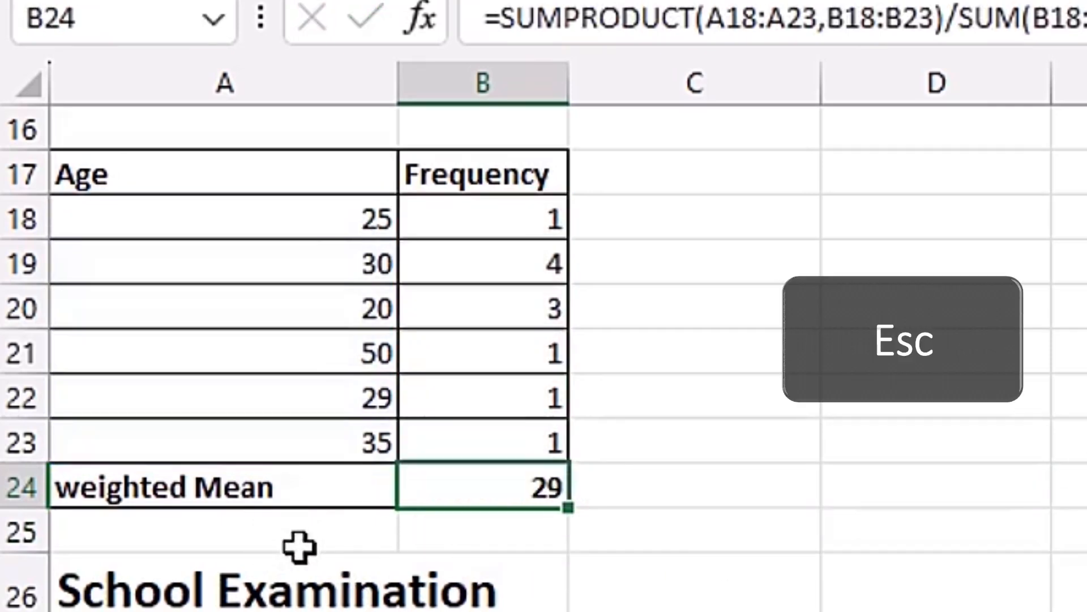
scroll(411, 595, "down", 2)
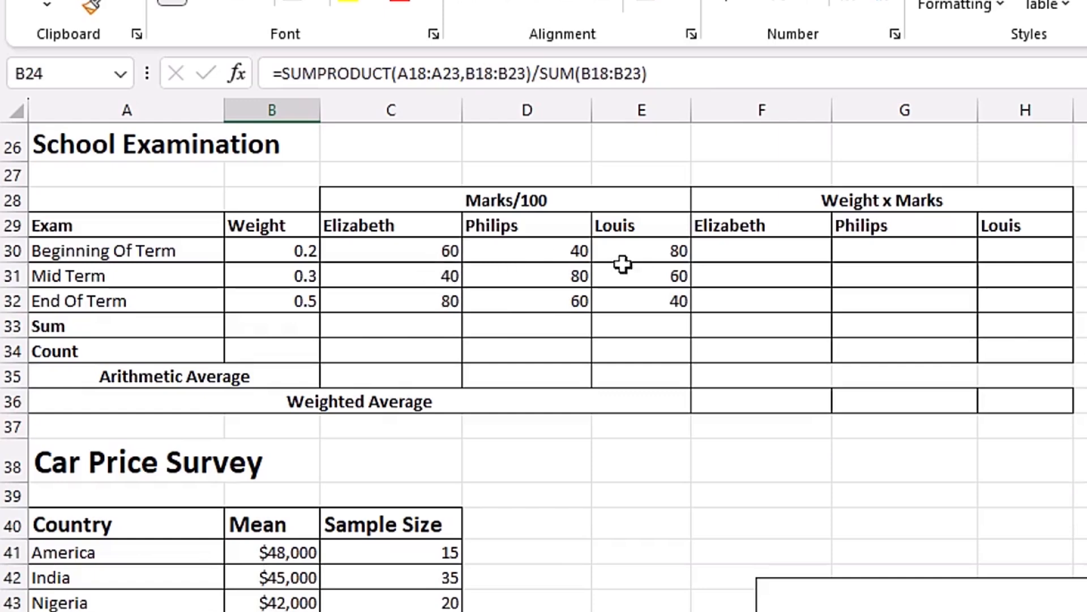
left_click(293, 325)
type("=sum")
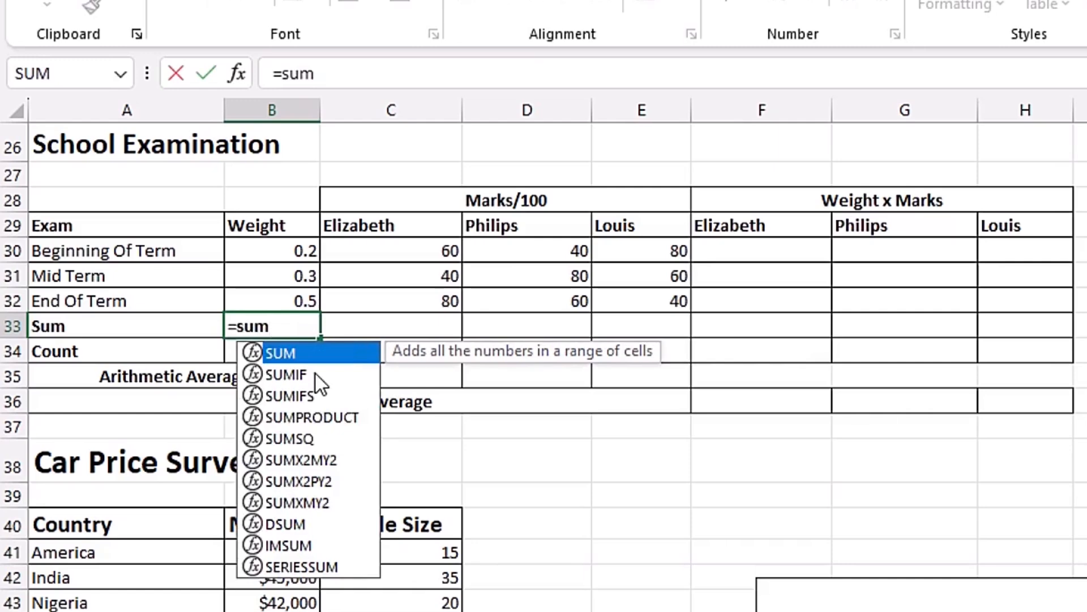
key("Tab")
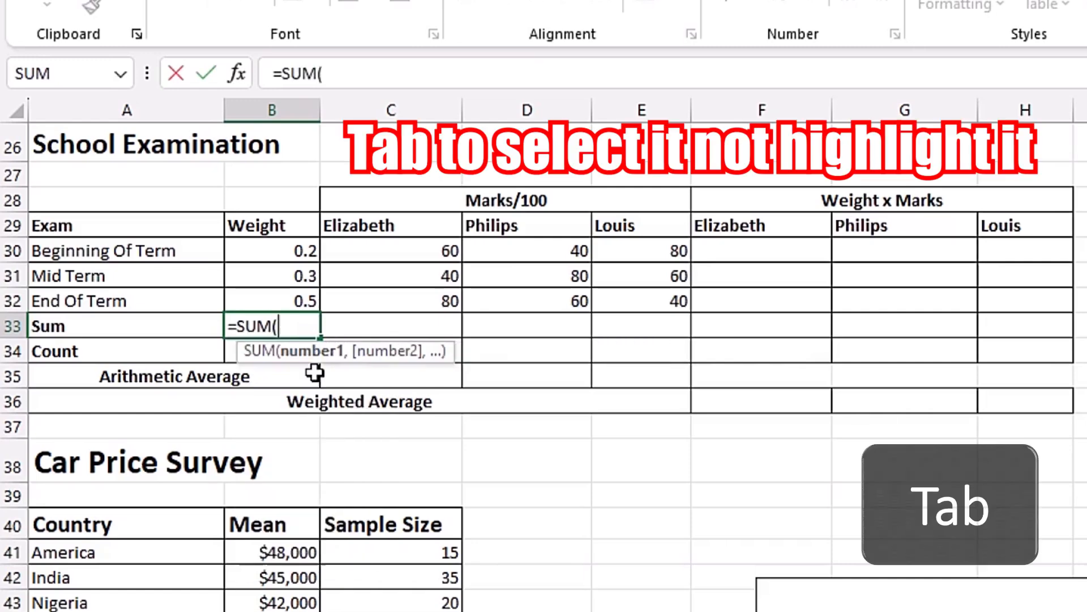
left_click_drag(296, 246, 296, 301)
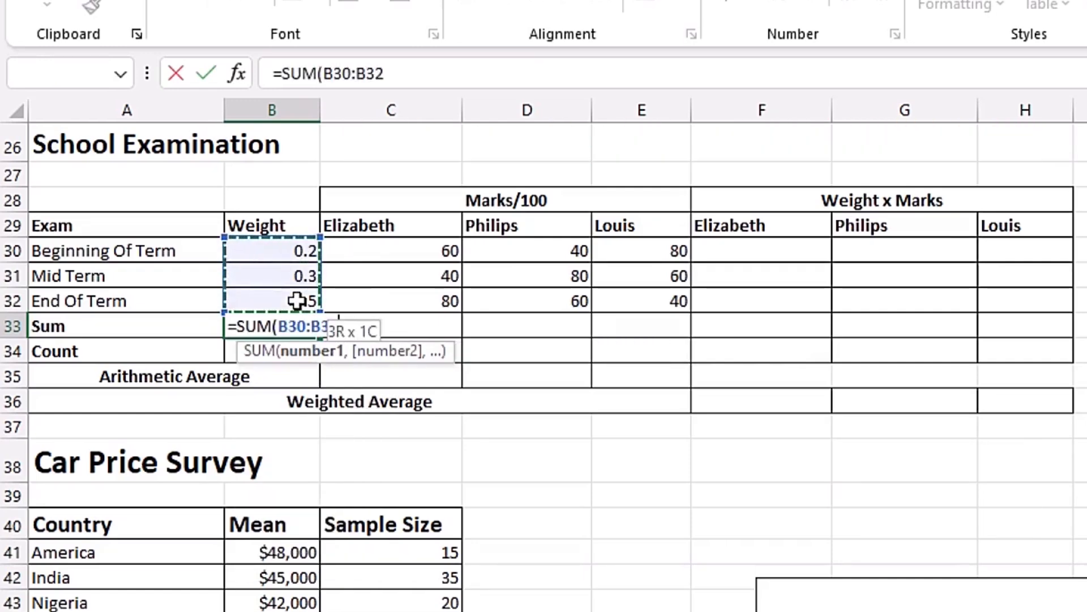
key("ctrl+Return")
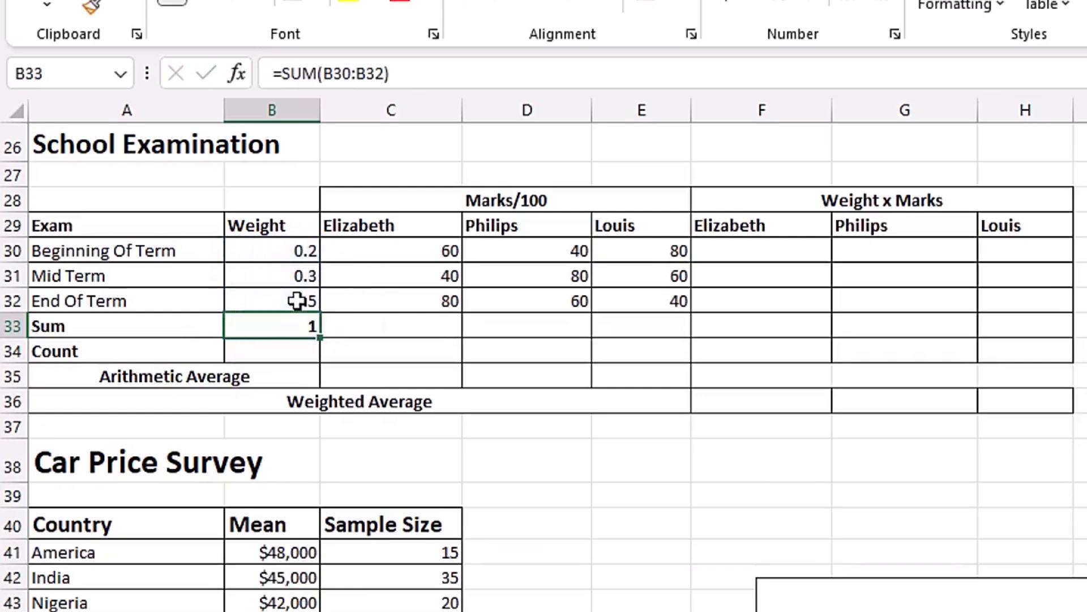
left_click_drag(319, 341, 682, 339)
left_click(566, 327)
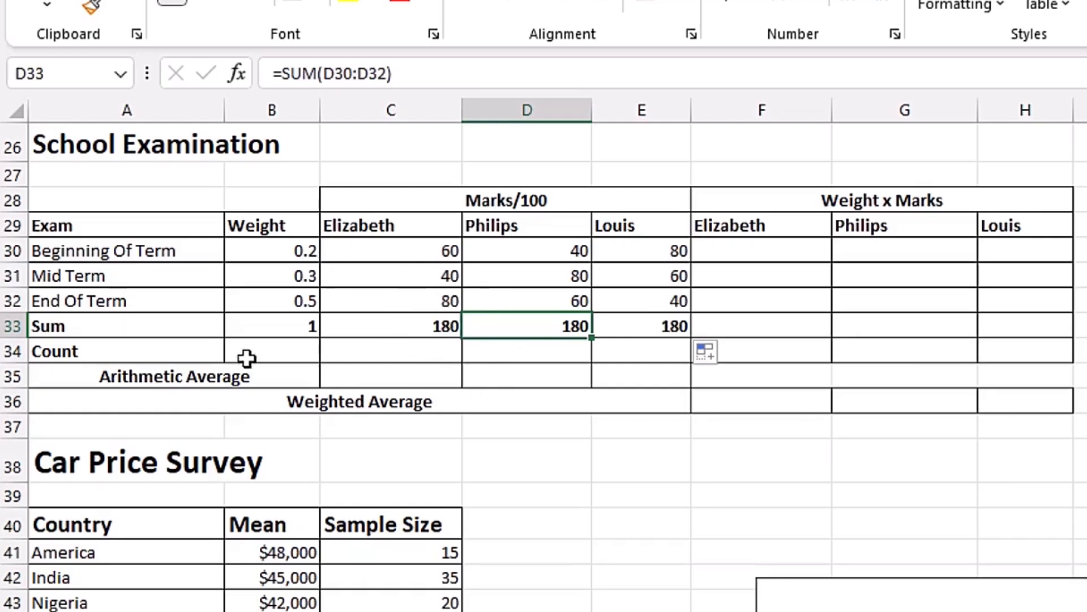
Count the exam weights in B34 with =COUNT(B30:B32) and fill the formula across to E34.
left_click(282, 350)
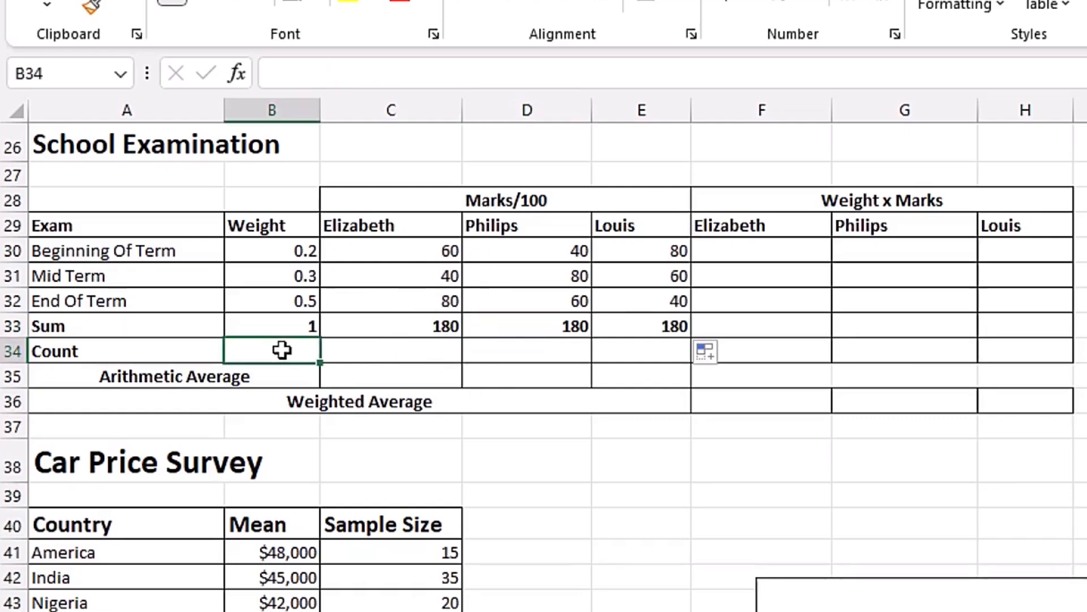
type("=coun")
key("Tab")
left_click_drag(300, 250, 304, 299)
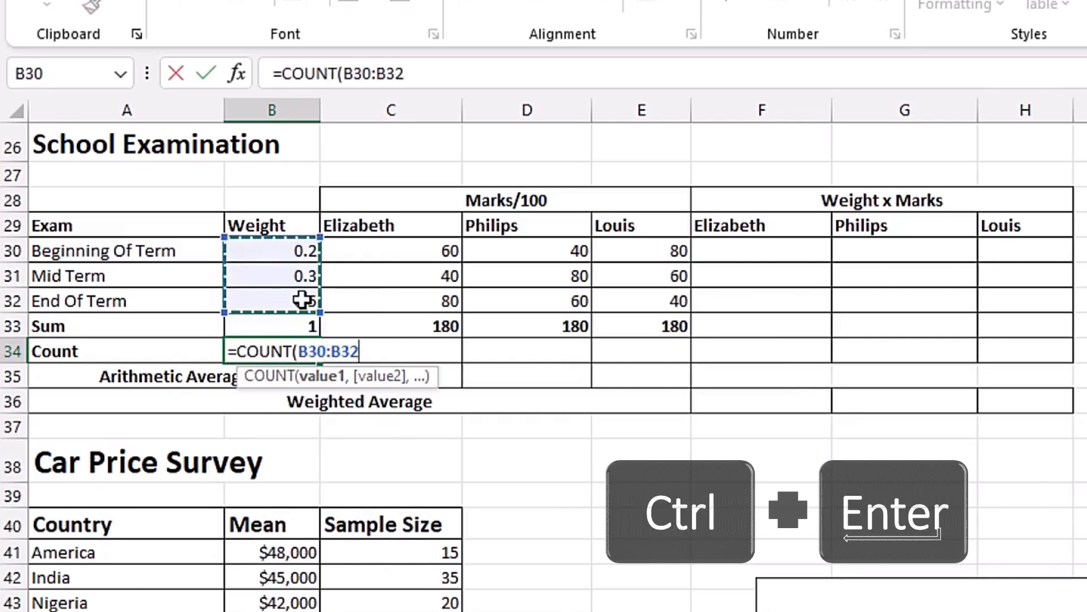
key("ctrl+Return")
left_click_drag(318, 367, 679, 357)
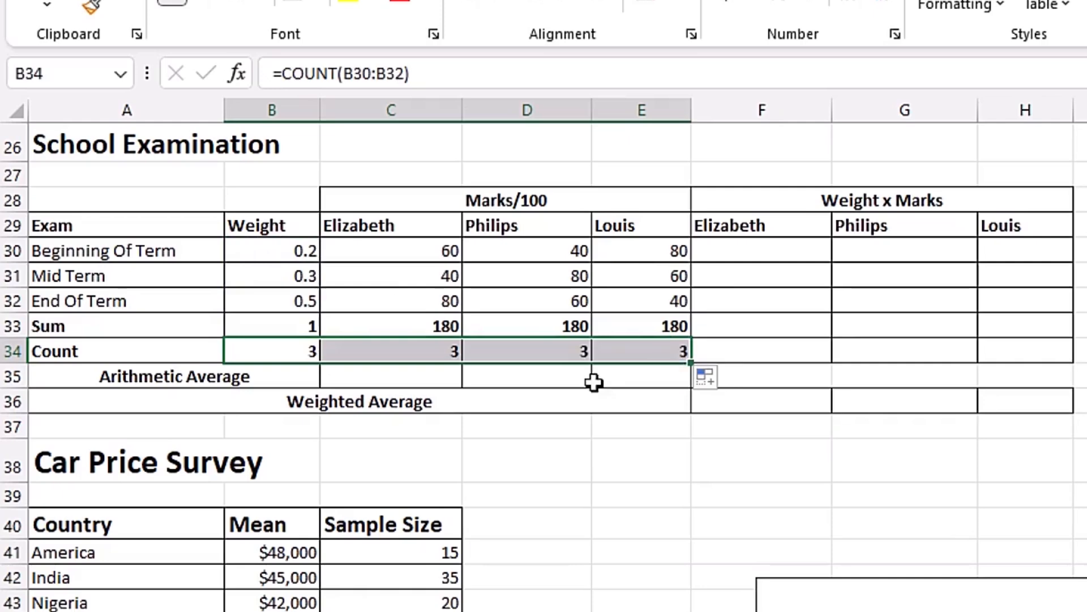
left_click(641, 350)
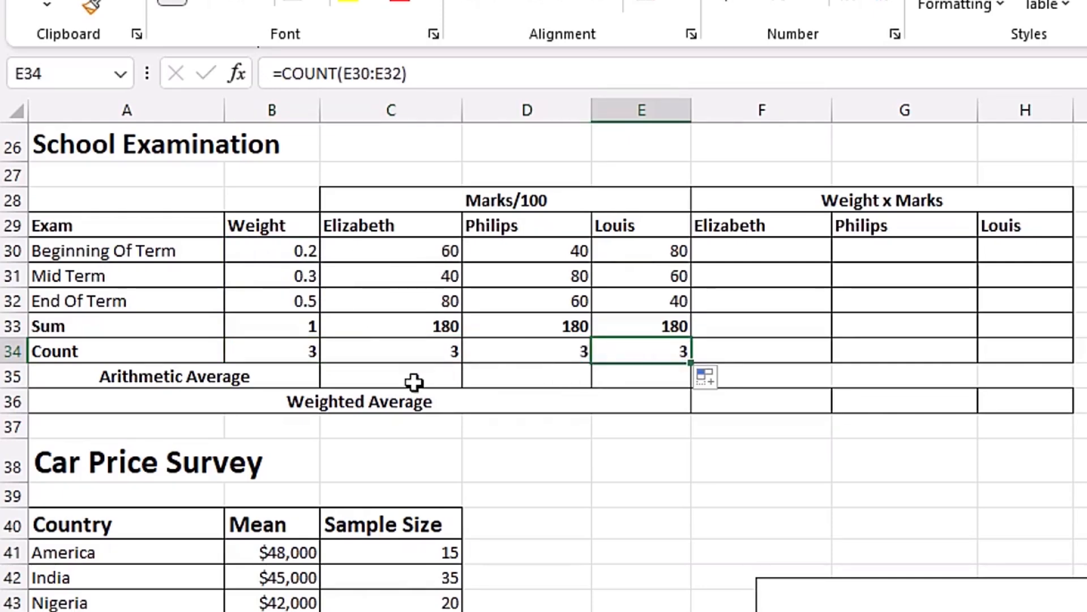
Calculate the first student's Arithmetic Average in C35 as =C33/C34 and fill it across to E35.
left_click(410, 383)
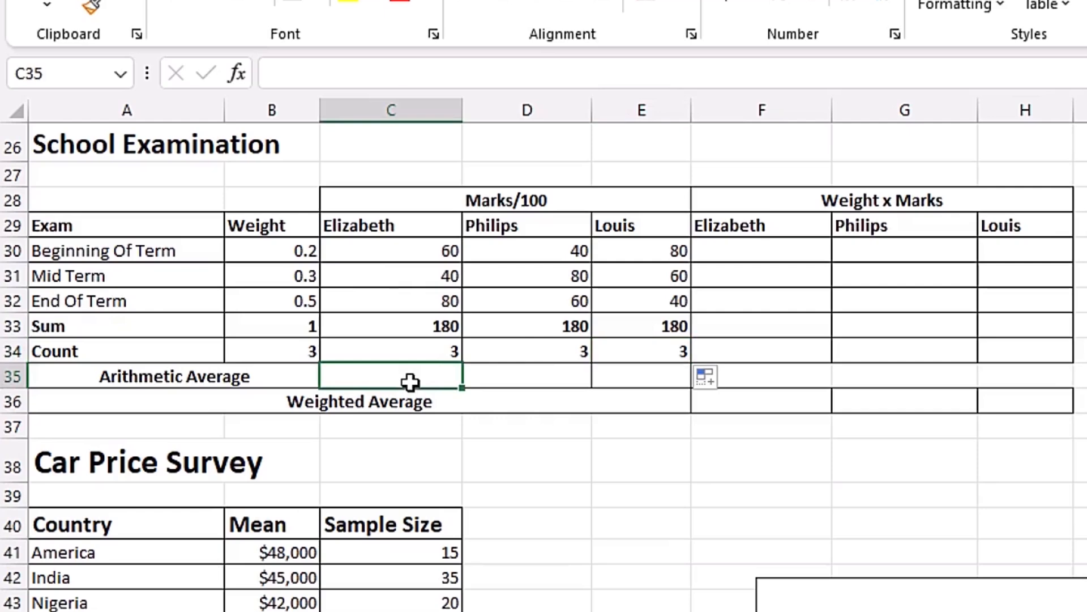
type("=")
key("Up")
key("Up")
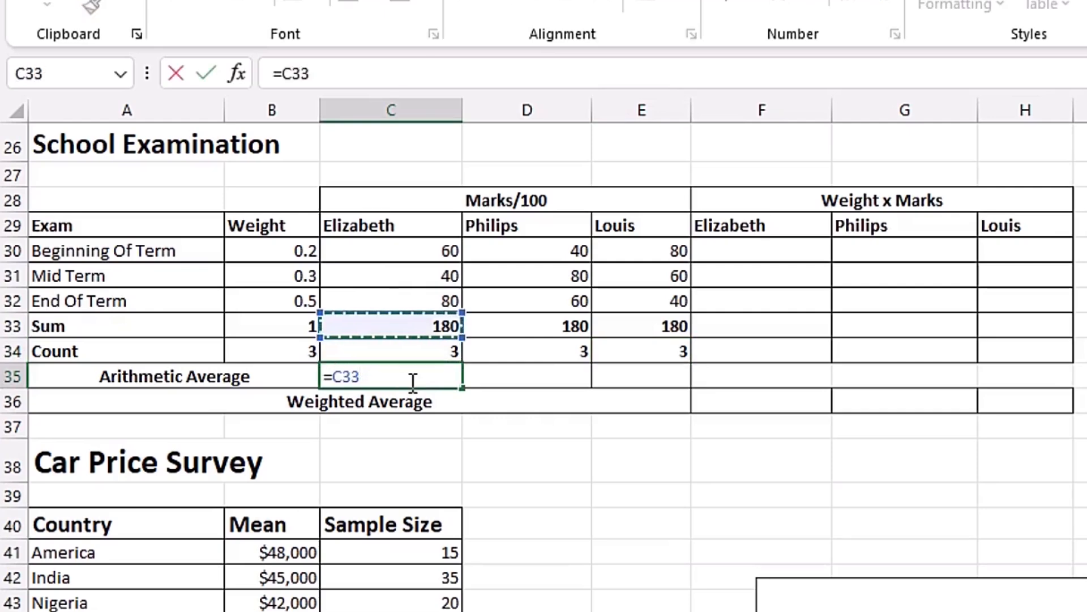
type("/")
key("Up")
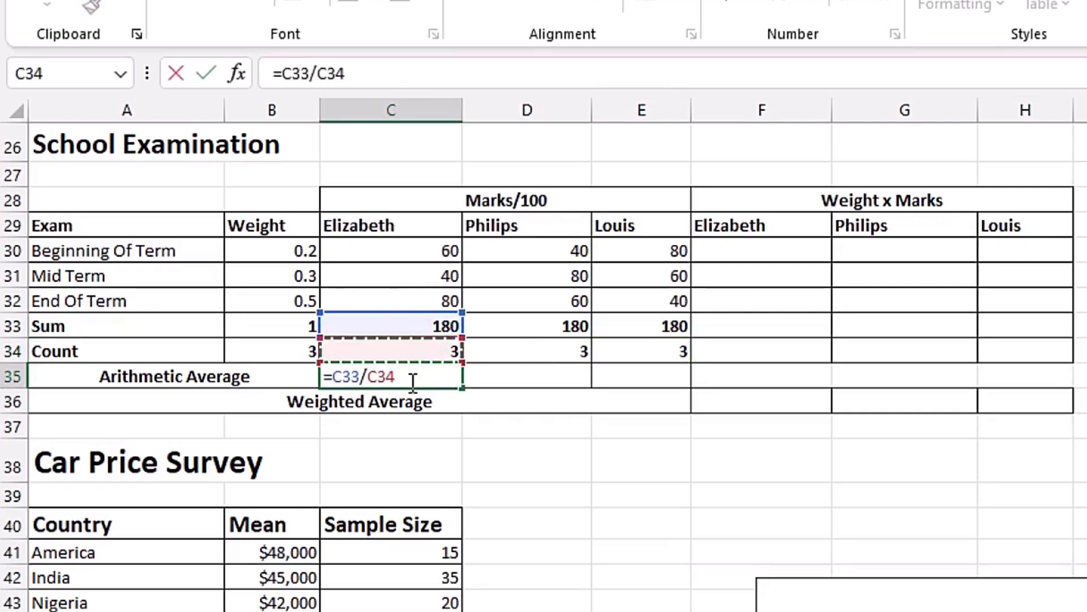
key("ctrl+Return")
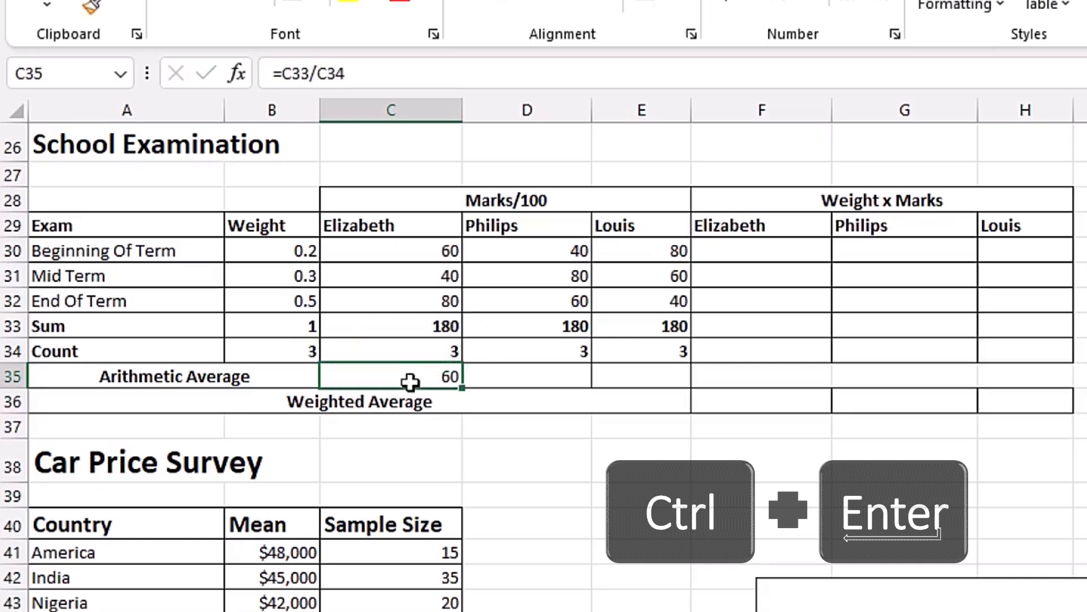
left_click_drag(461, 388, 668, 386)
left_click(668, 385)
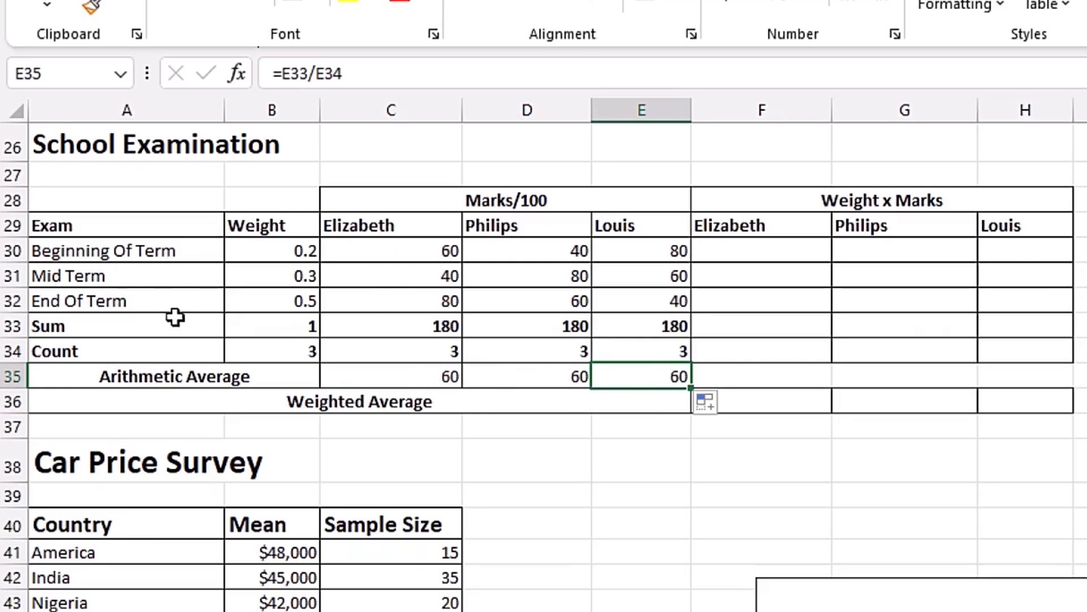
Enter =$B30*C30 in F30 for the first student's Beginning Of Term Weight x Marks, locking only the weight's column.
left_click(762, 252)
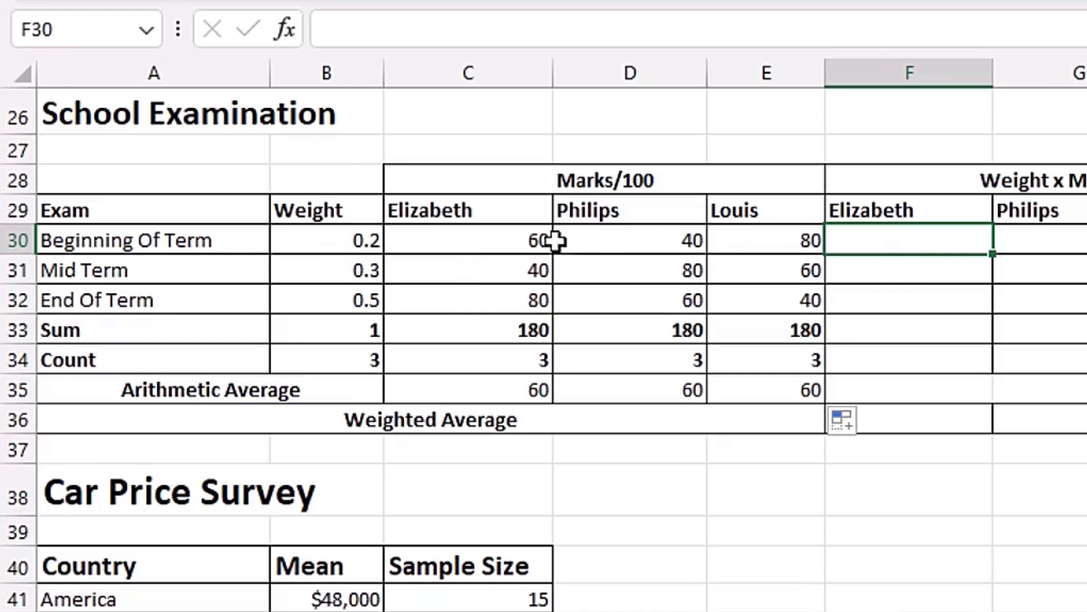
type("=")
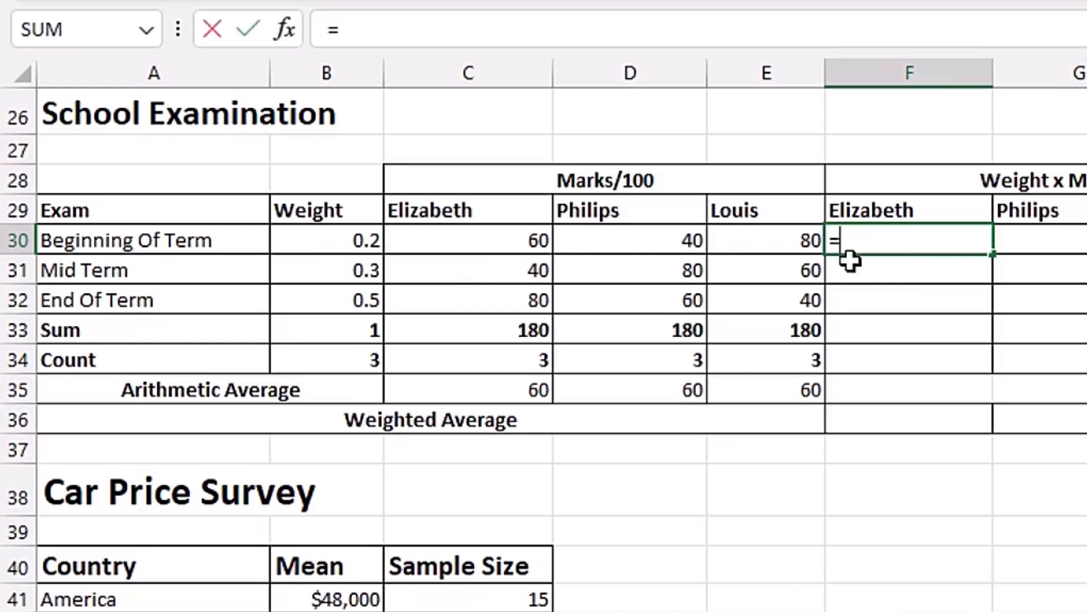
left_click(348, 244)
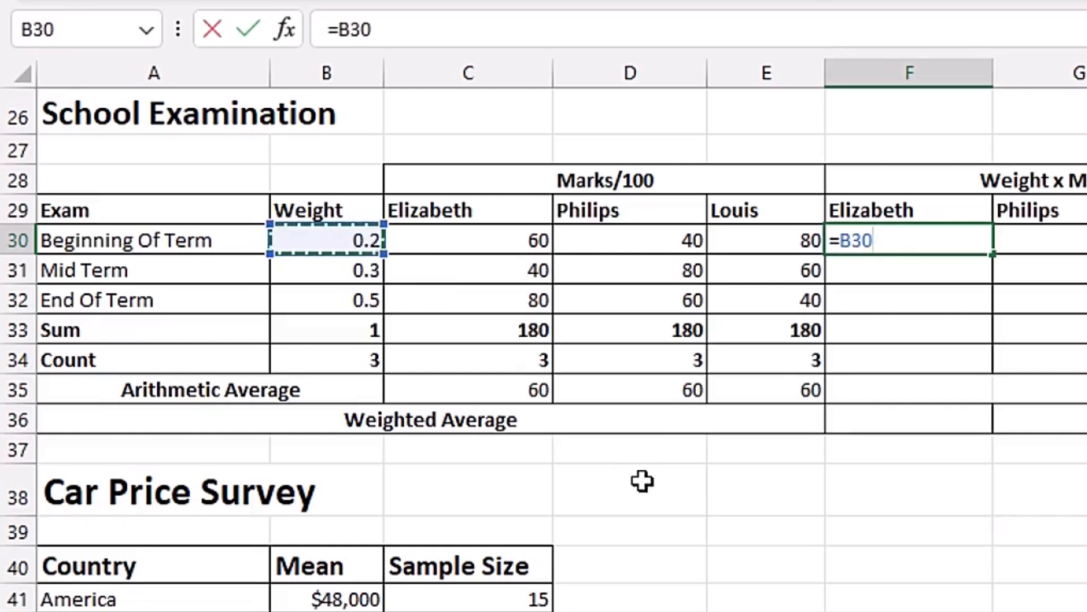
key("F4")
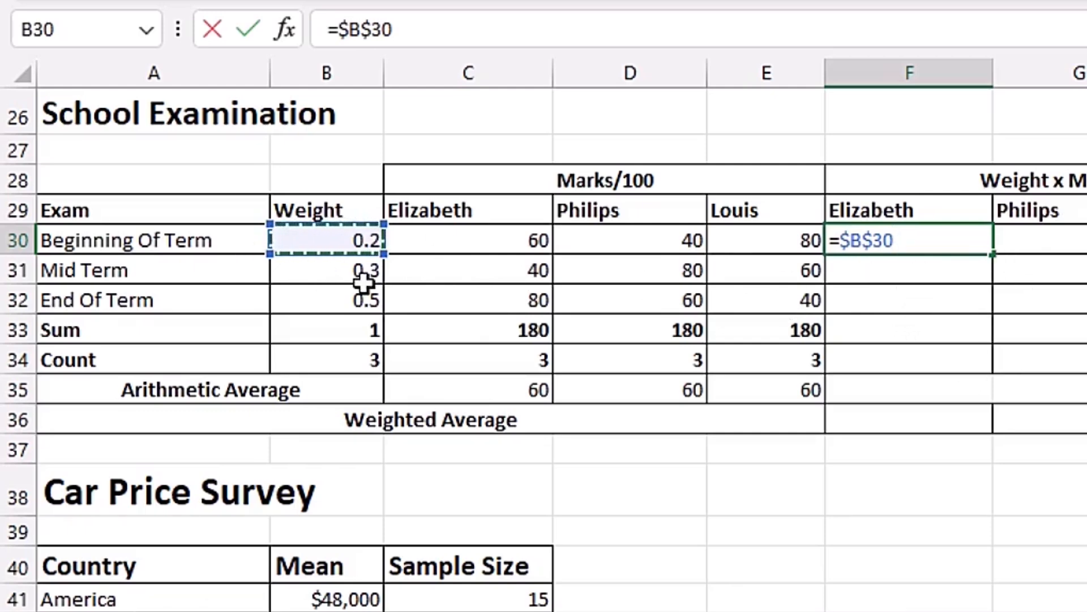
key("F4")
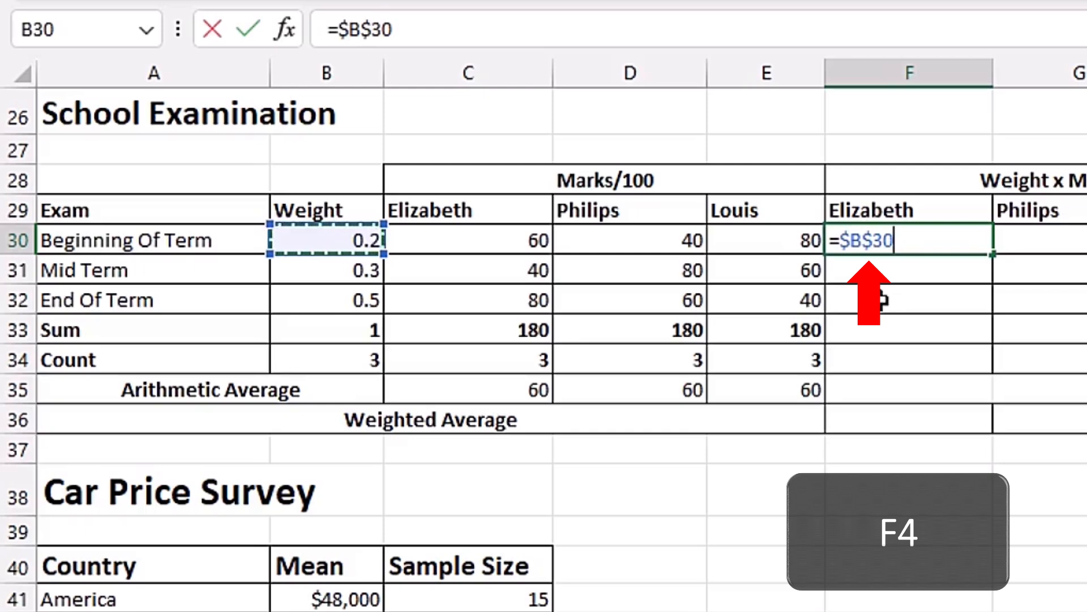
key("F4")
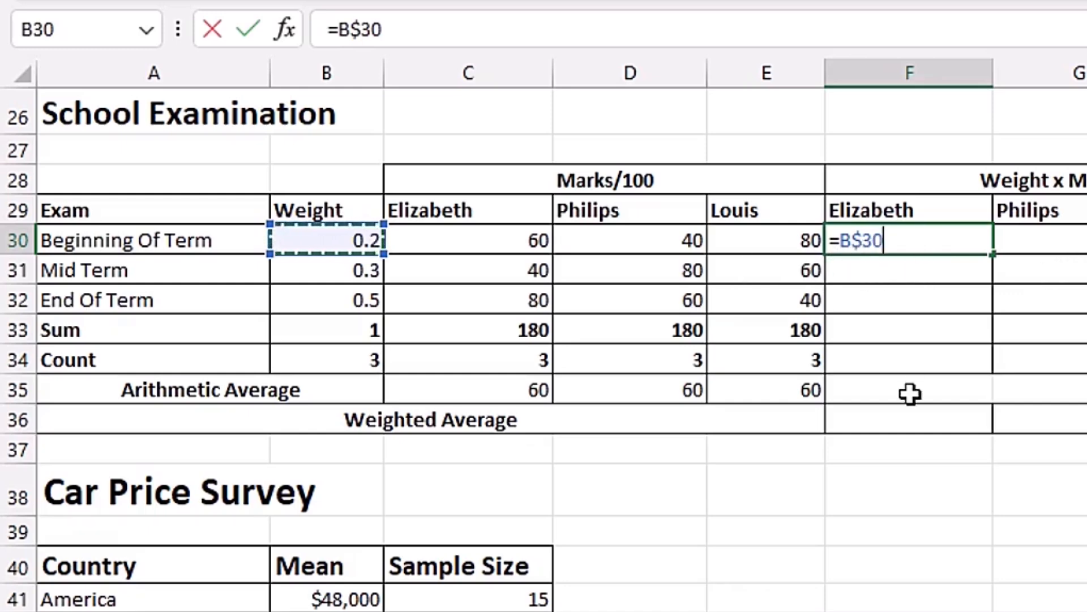
key("F4")
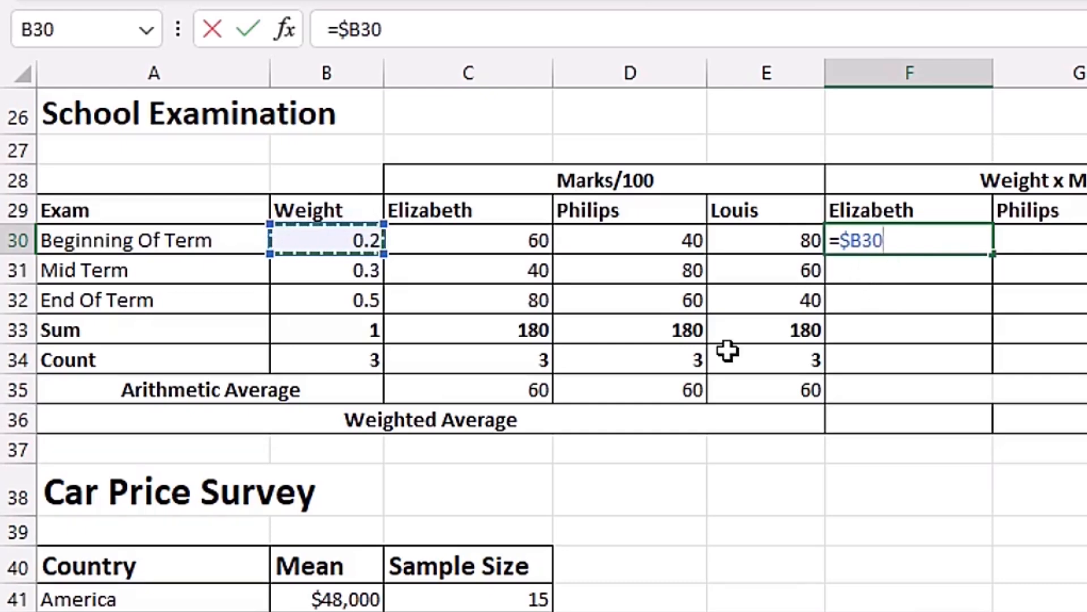
left_click(498, 240)
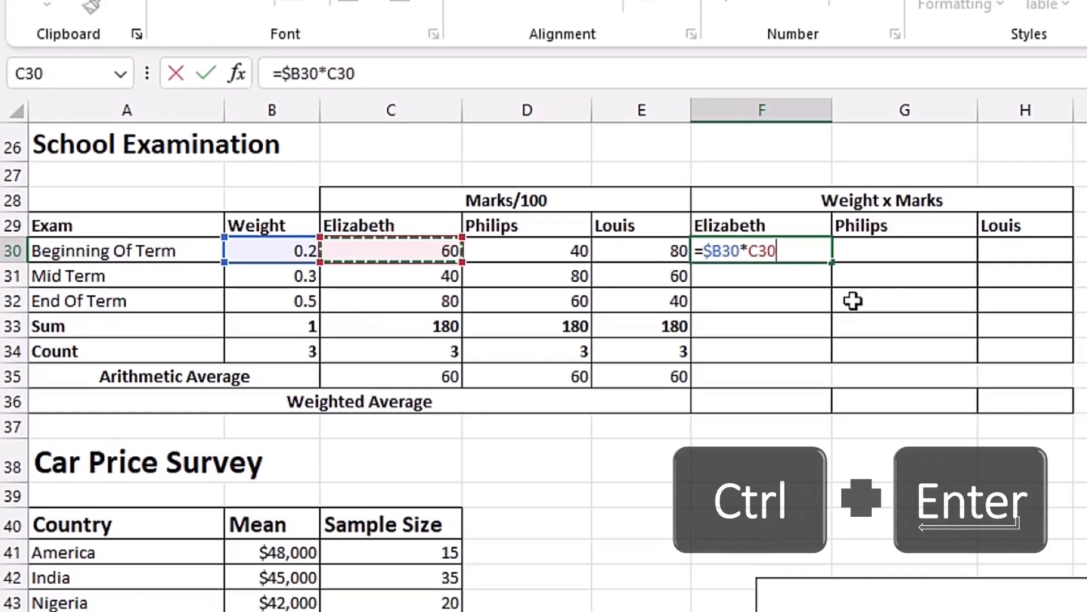
key("ctrl+Return")
Fill the Weight x Marks formula from F30 through H32 and check the cell references in H32.
left_click_drag(832, 262, 1057, 315)
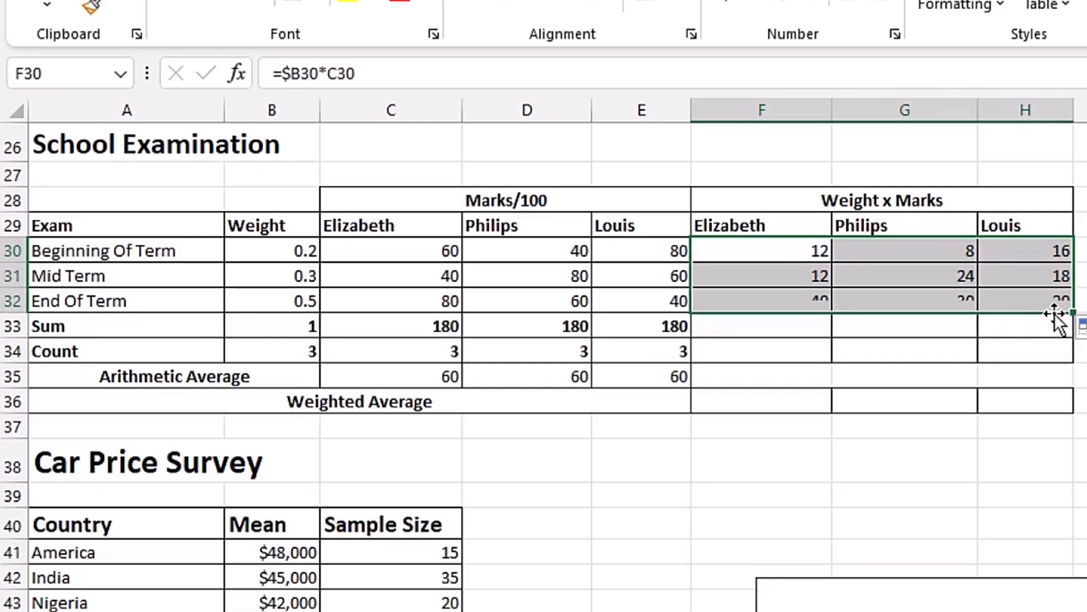
left_click(1042, 298)
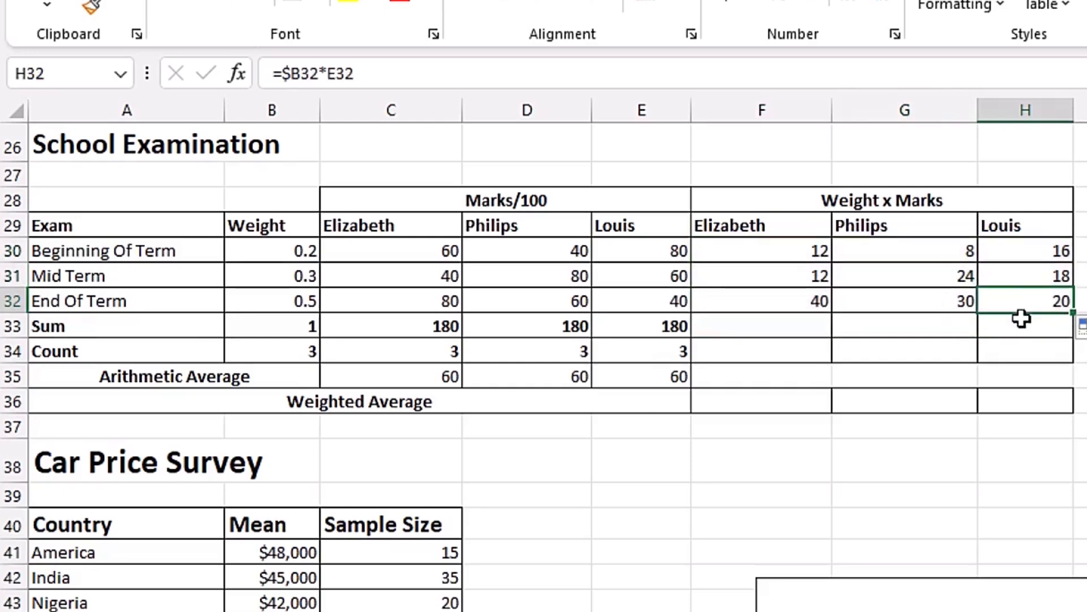
key("F2")
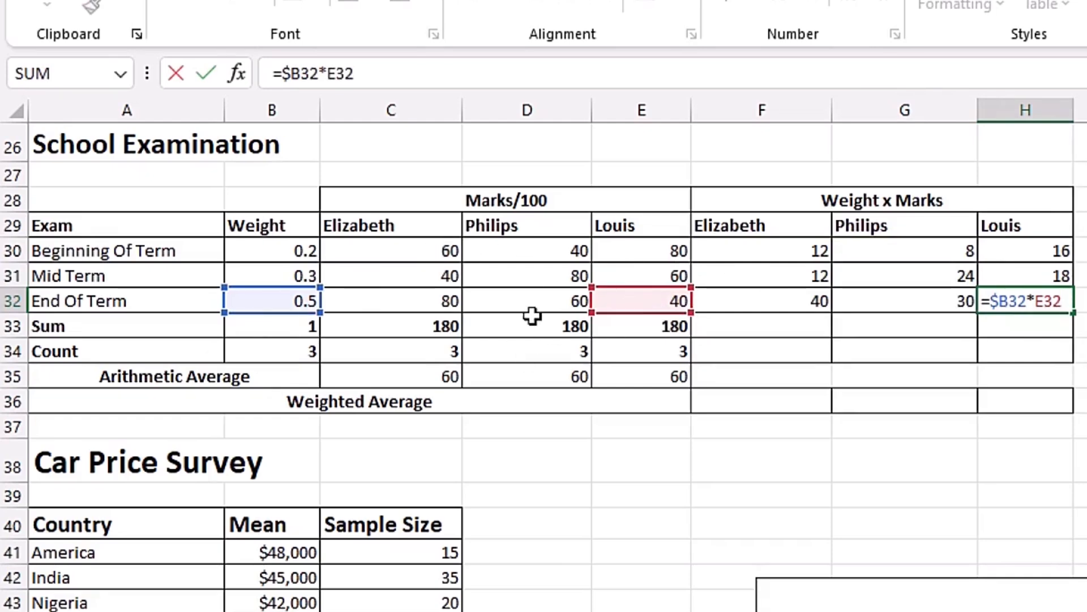
key("Escape")
left_click(850, 283)
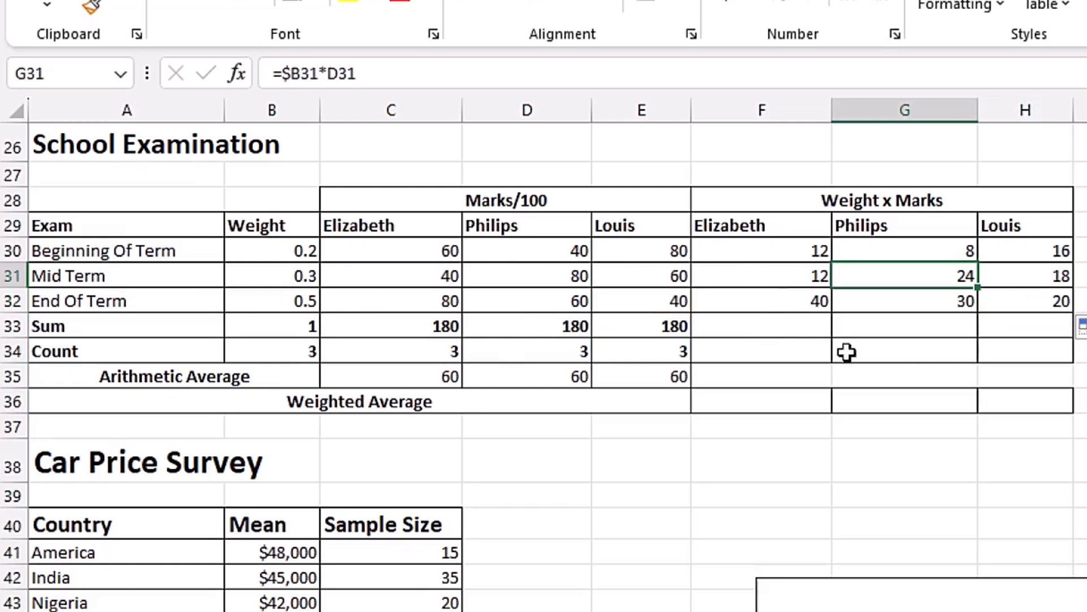
Total the first student's Weight x Marks in F33 with =SUM(F30:F32) and fill it across to H33.
left_click(745, 327)
type("=sum")
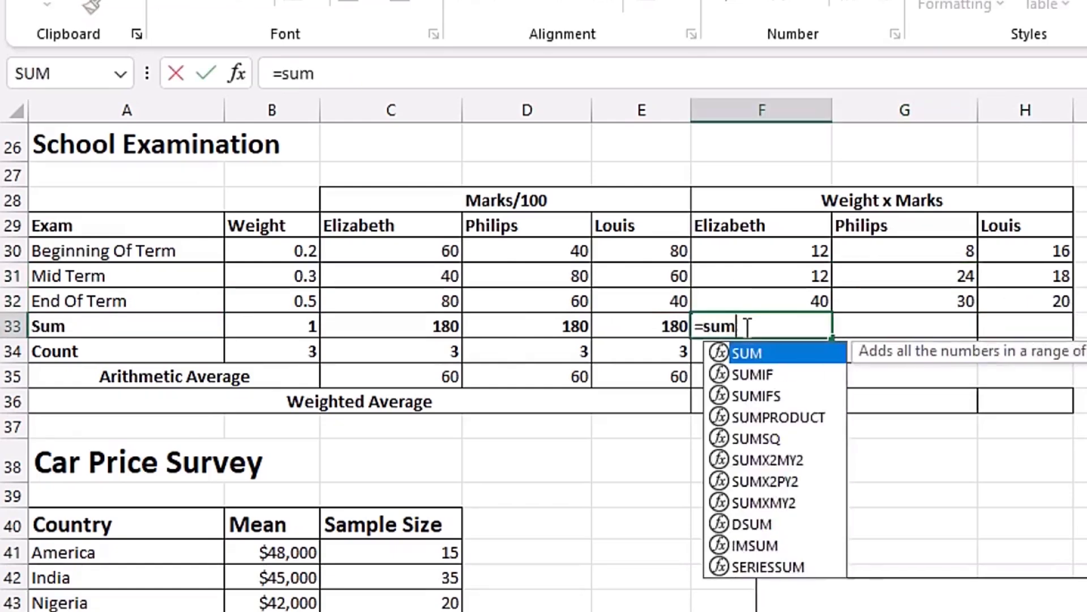
key("Tab")
left_click_drag(763, 249, 767, 306)
key("ctrl+Return")
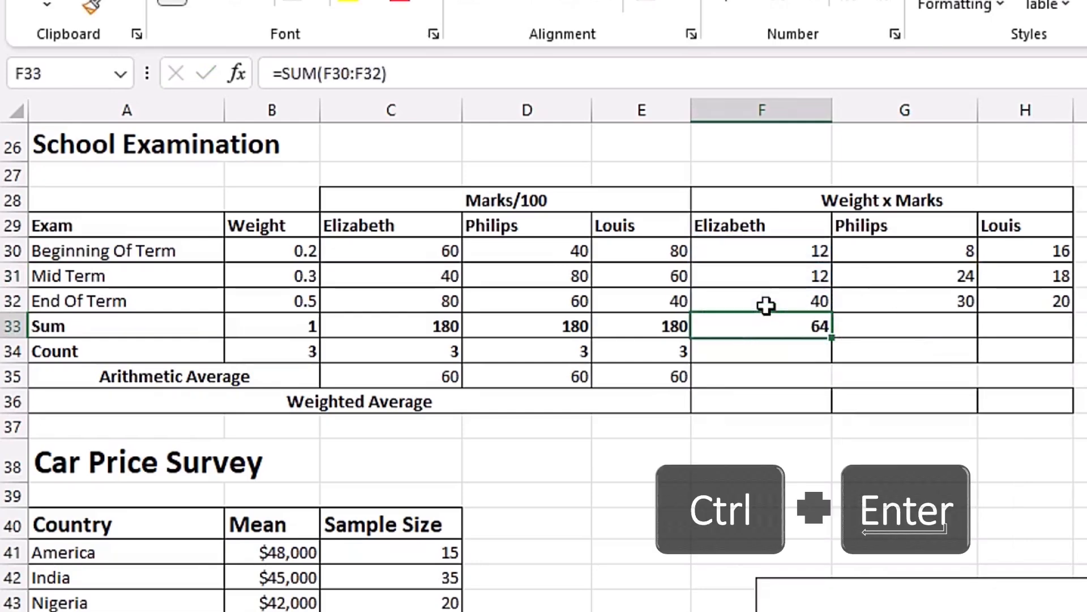
left_click_drag(831, 338, 1064, 342)
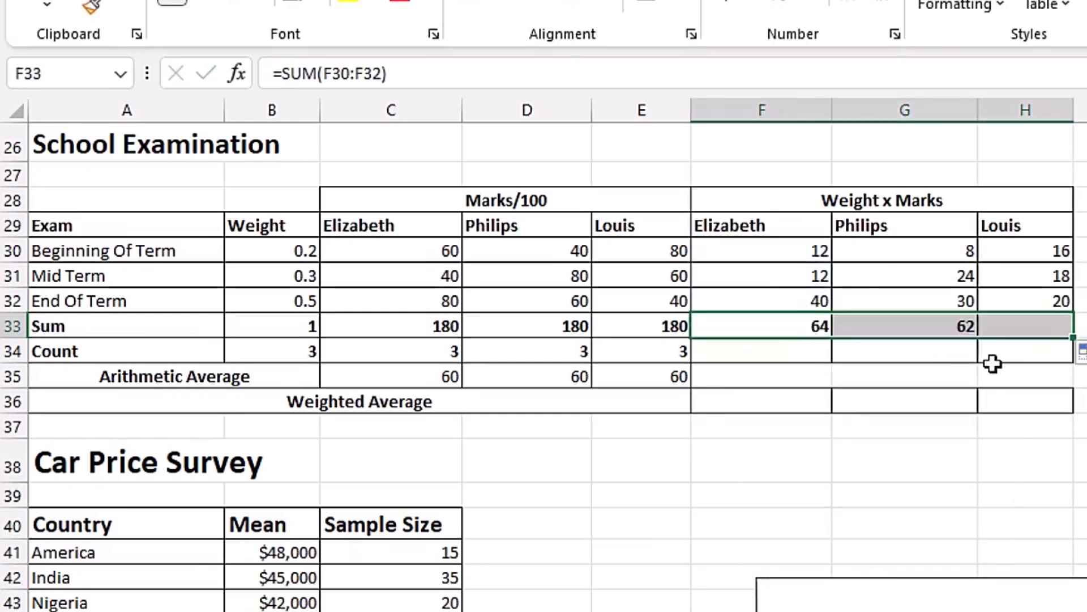
left_click(770, 335)
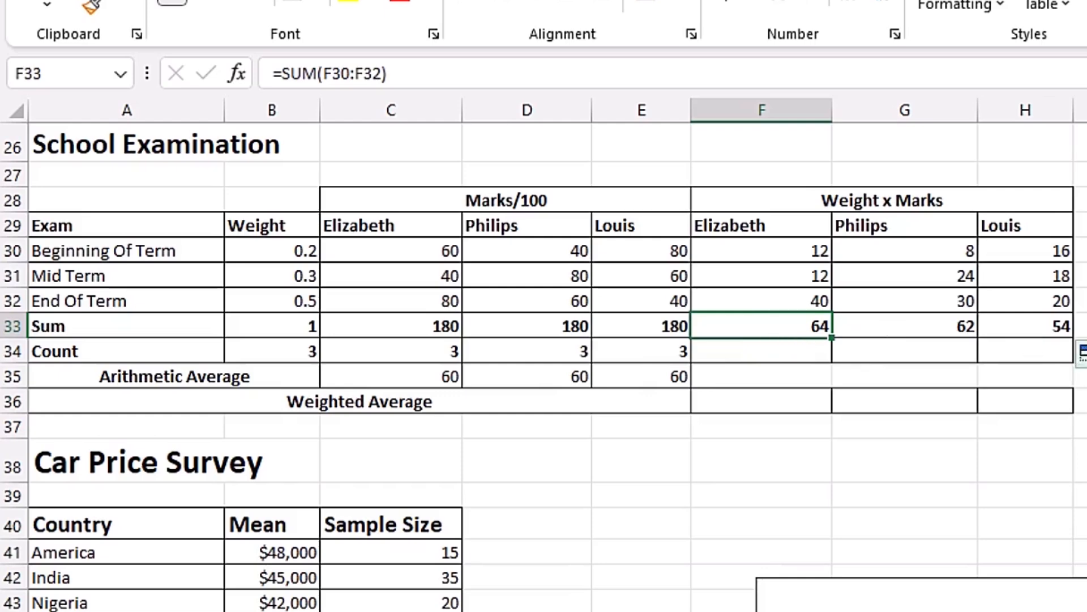
Calculate the first student's Weighted Average in F36 as =F33/$B$33, locking the reference to the total weight.
left_click(778, 403)
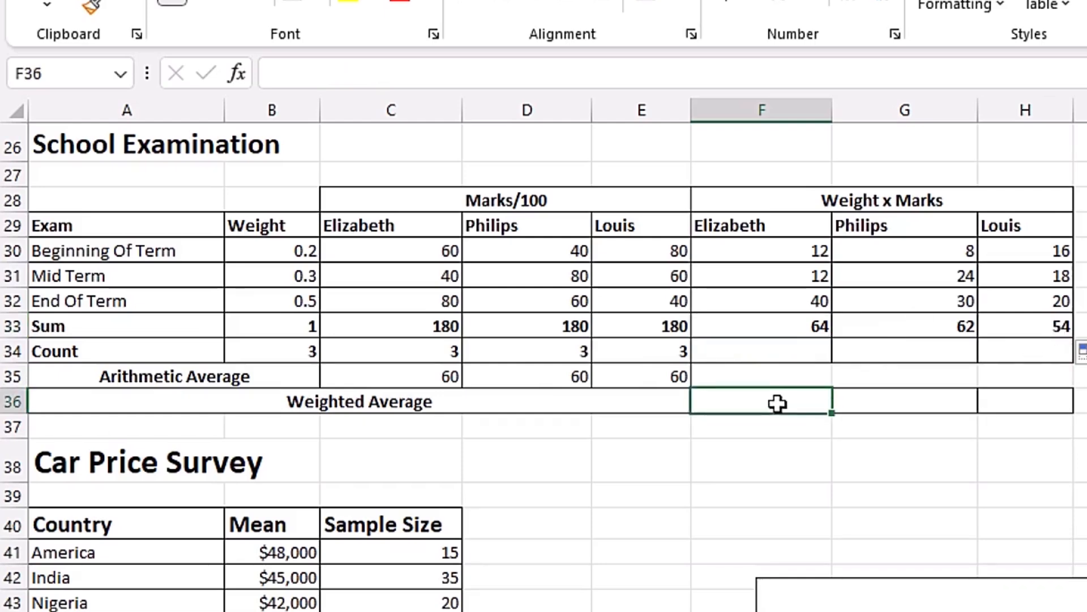
type("=")
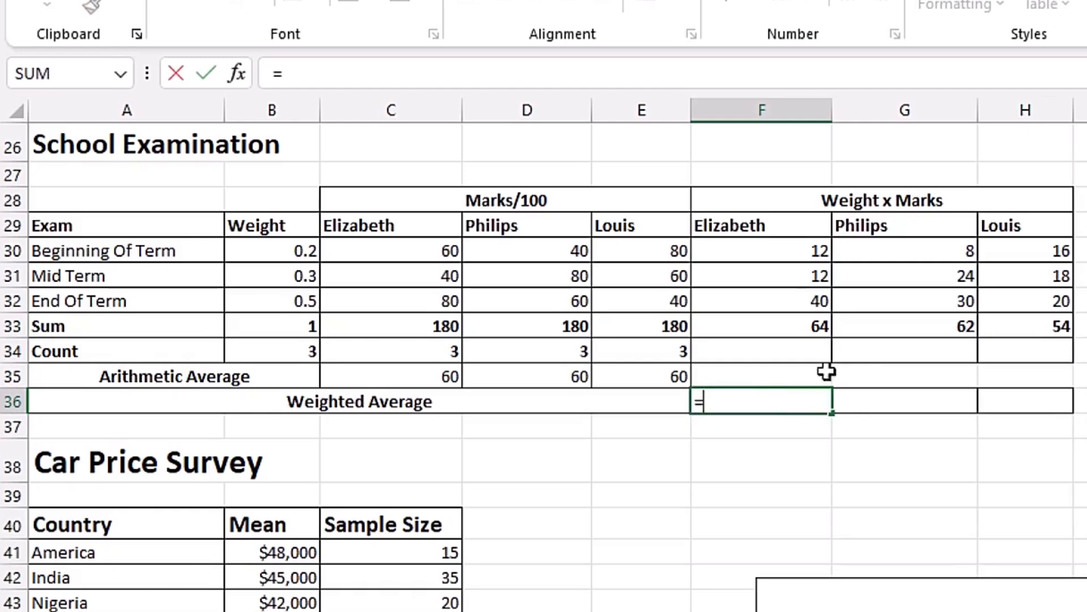
left_click(804, 325)
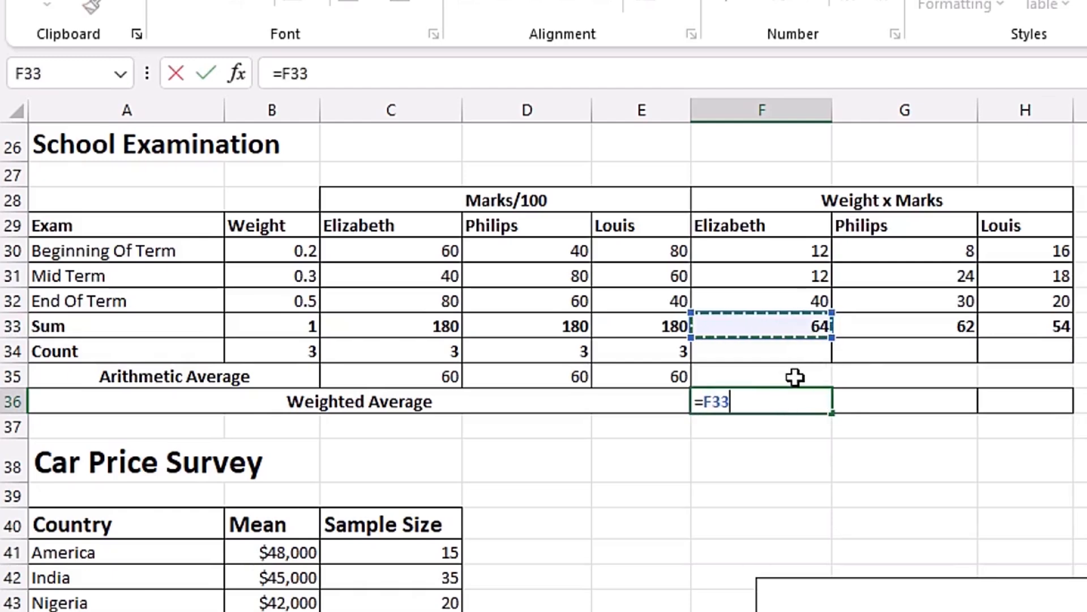
type("/")
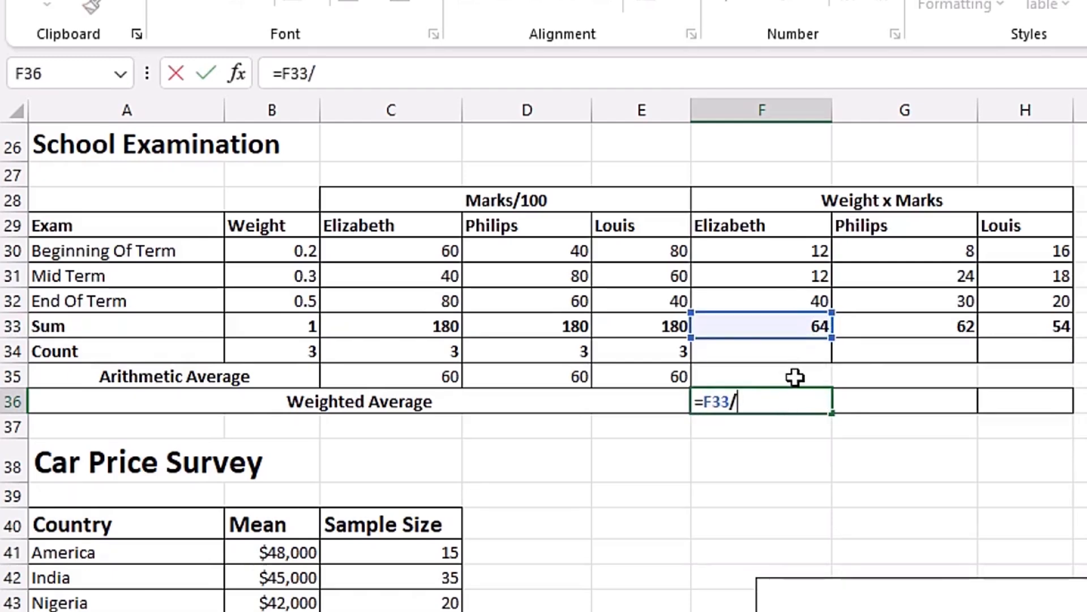
left_click(300, 326)
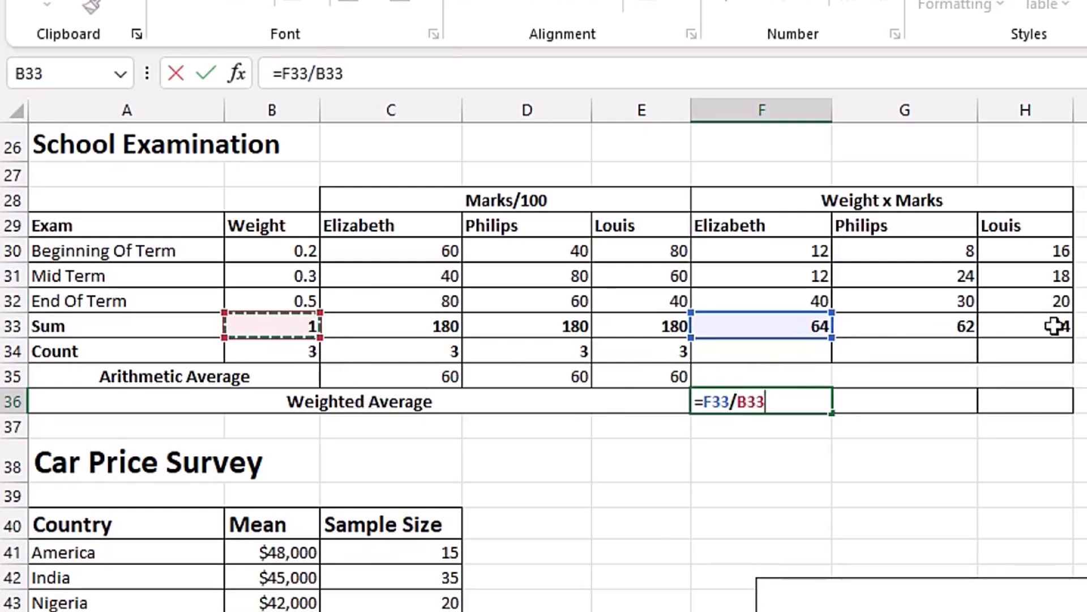
key("F4")
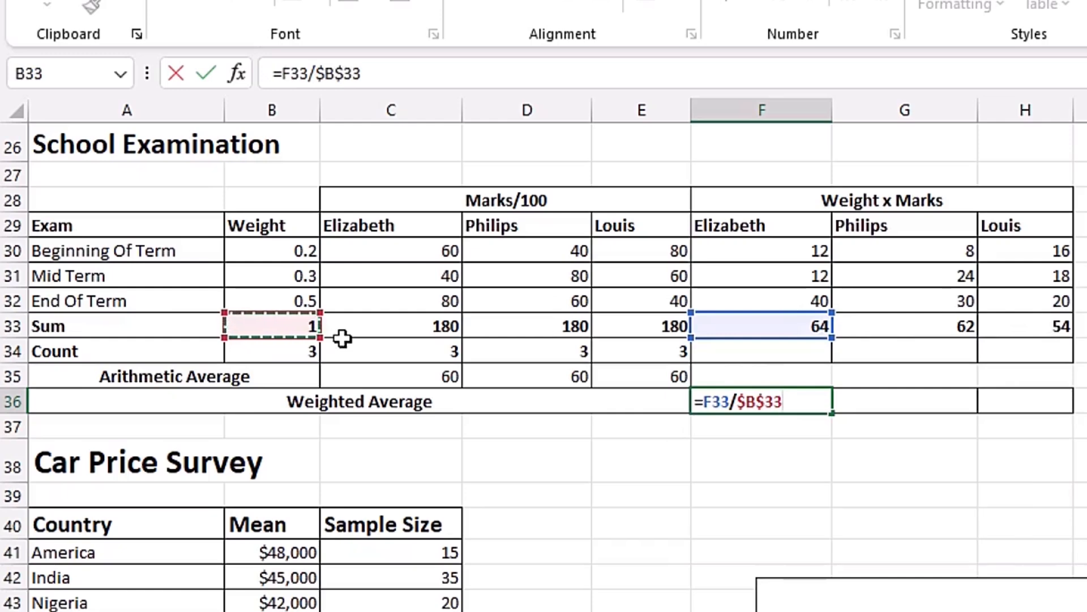
key("ctrl+Return")
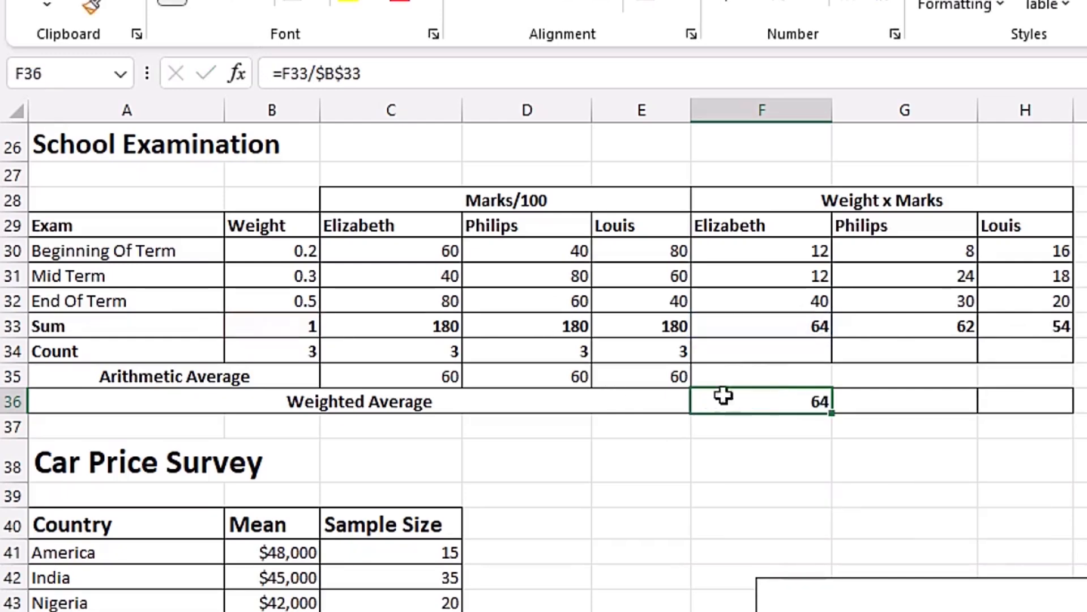
Fill the Weighted Average formula from F36 across to H36 and review each student's result.
left_click_drag(944, 418, 1031, 424)
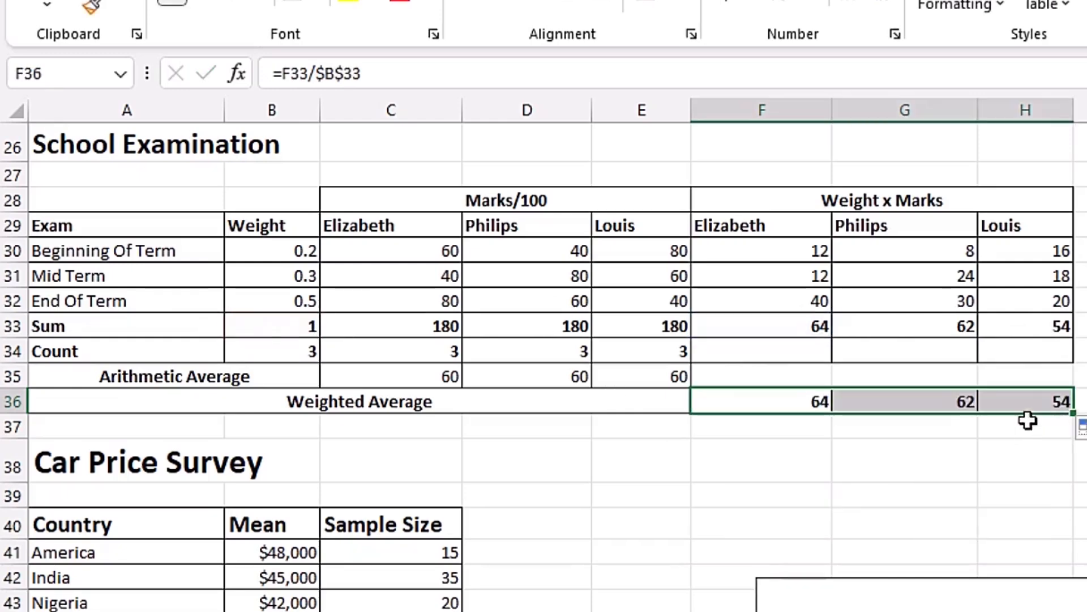
left_click(1035, 406)
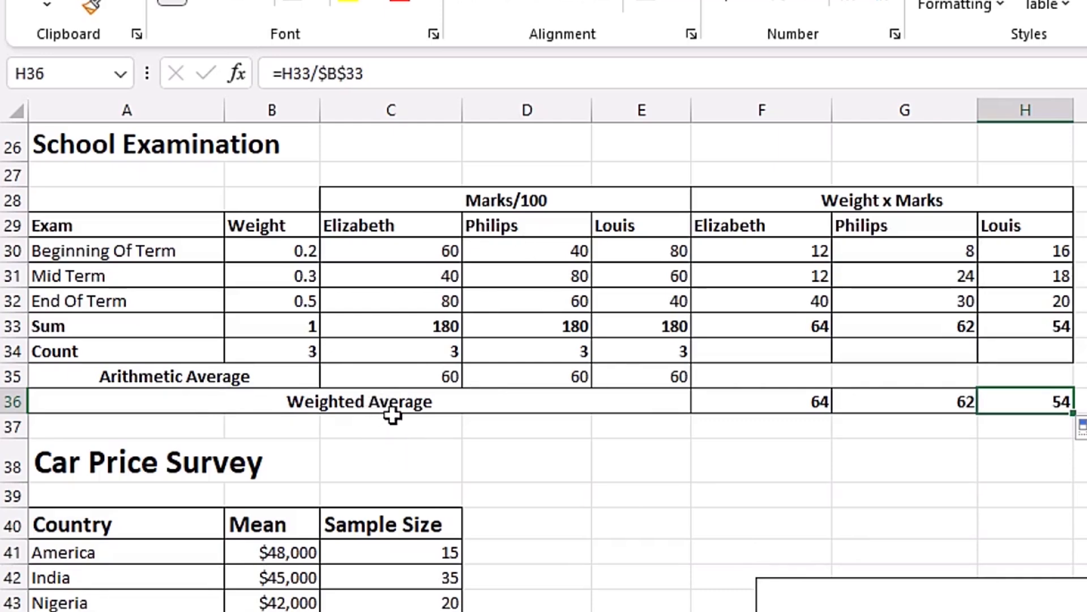
key("Left")
key("Left")
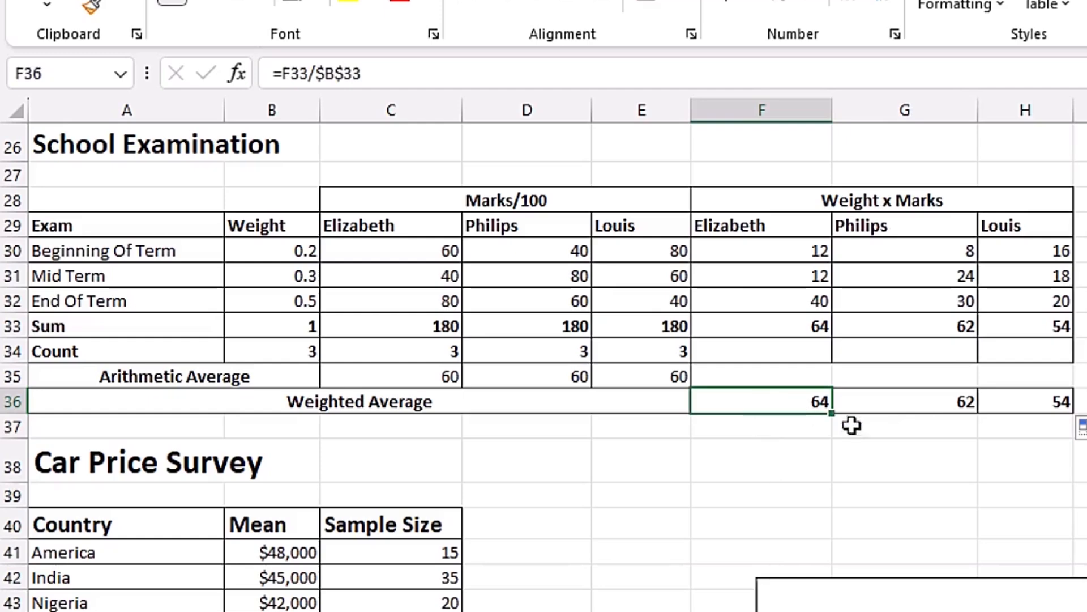
left_click(891, 405)
left_click(1029, 402)
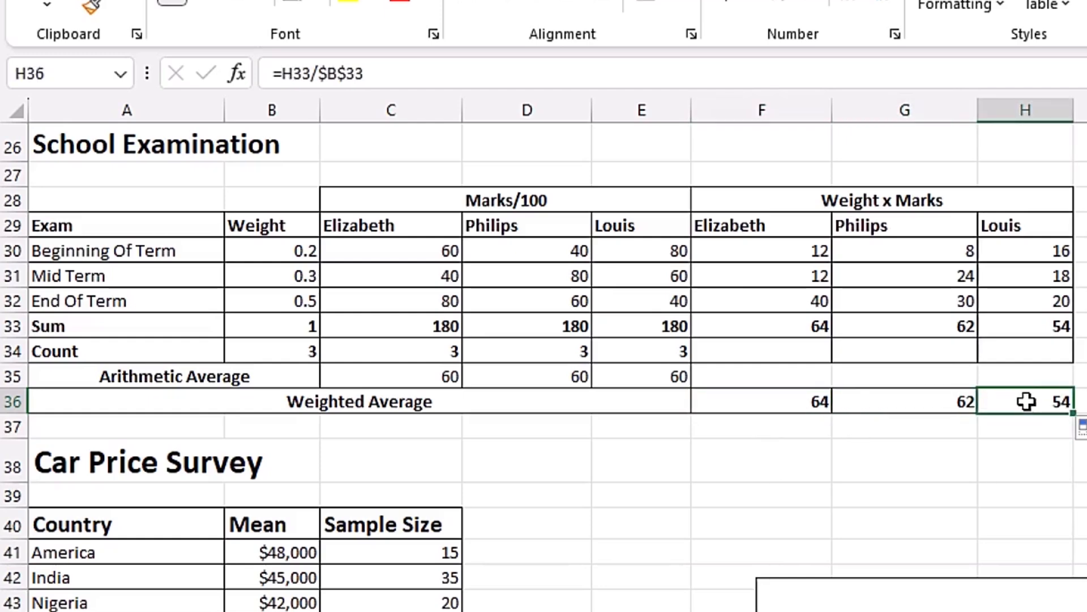
left_click(388, 308)
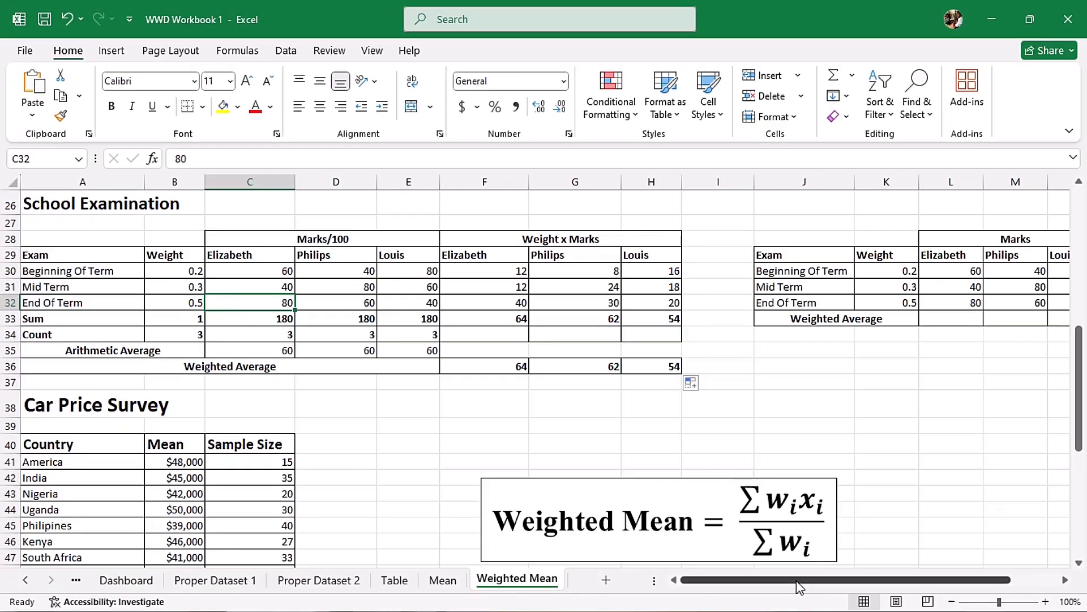
Enter =SUMPRODUCT($K$30:$K$32*L30:L32) in L33 as the first student's Weighted Average in the separate Marks table.
left_click_drag(800, 583, 854, 580)
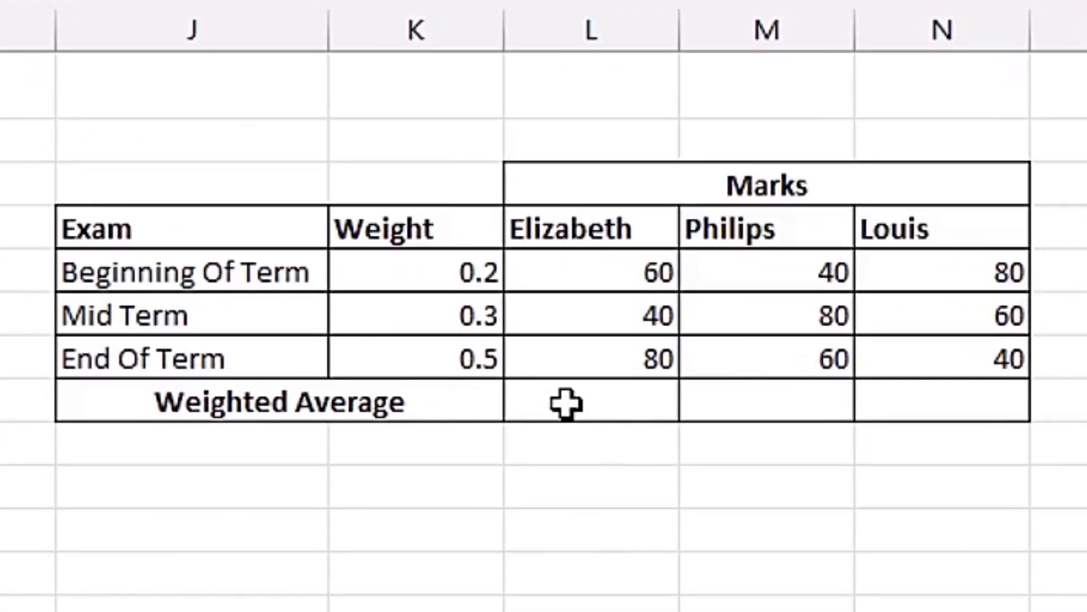
left_click(567, 403)
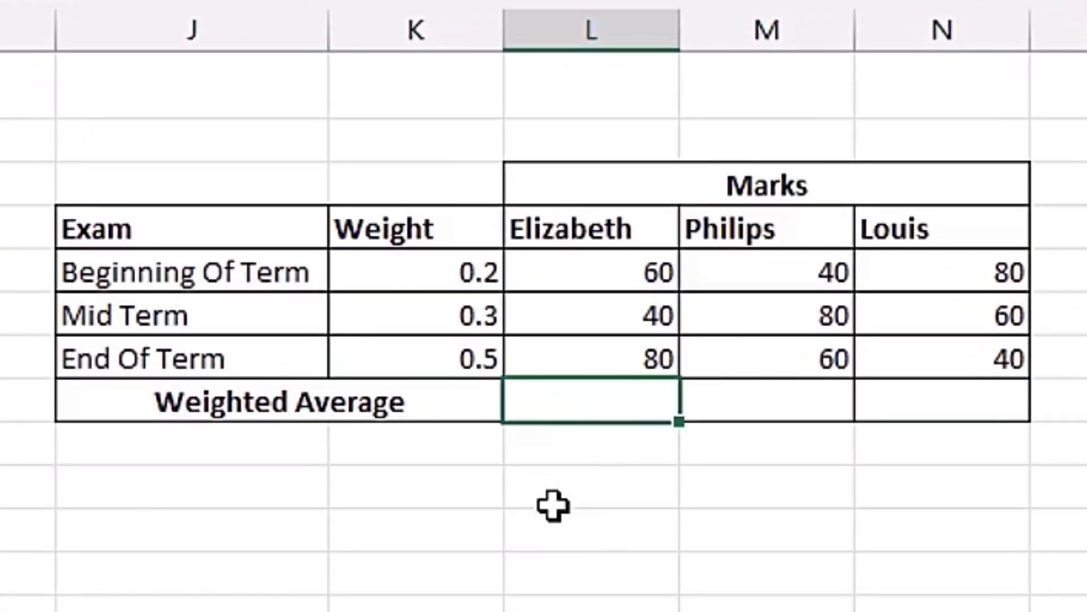
type("=sump")
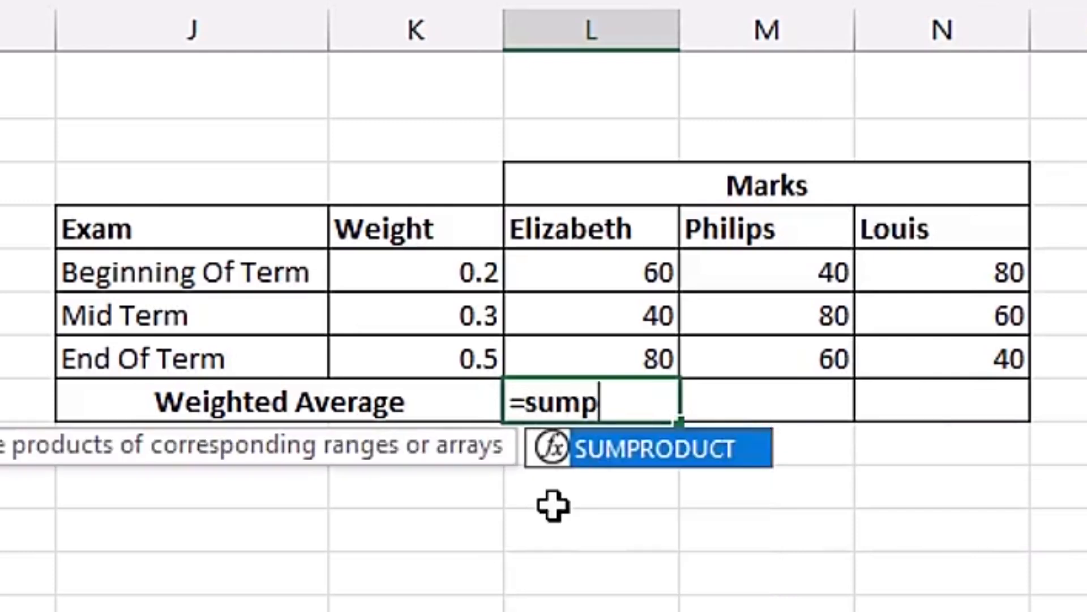
key("Tab")
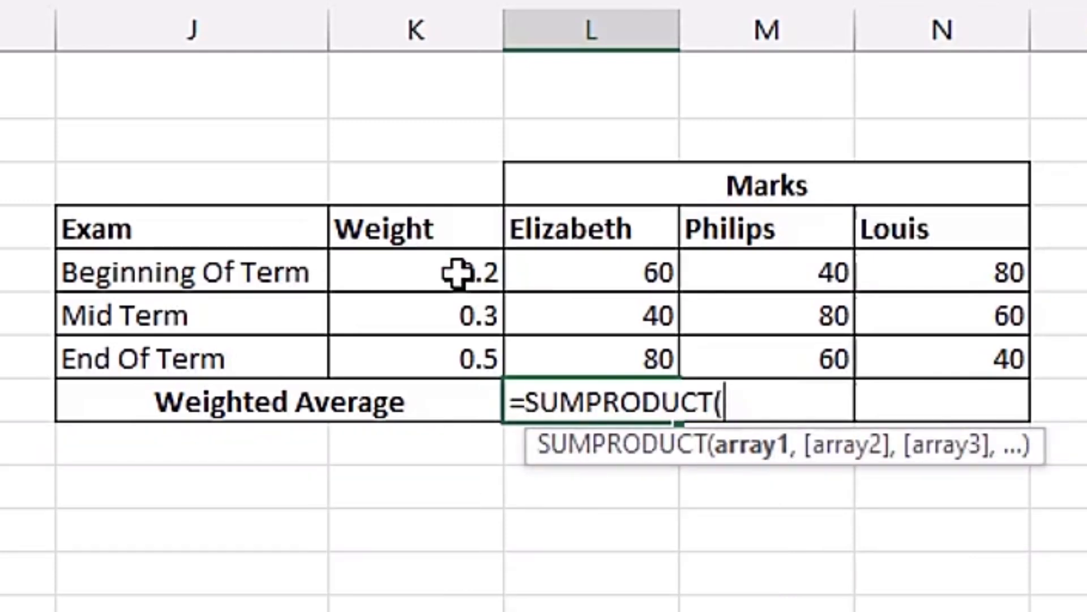
left_click_drag(458, 273, 475, 355)
key("F4")
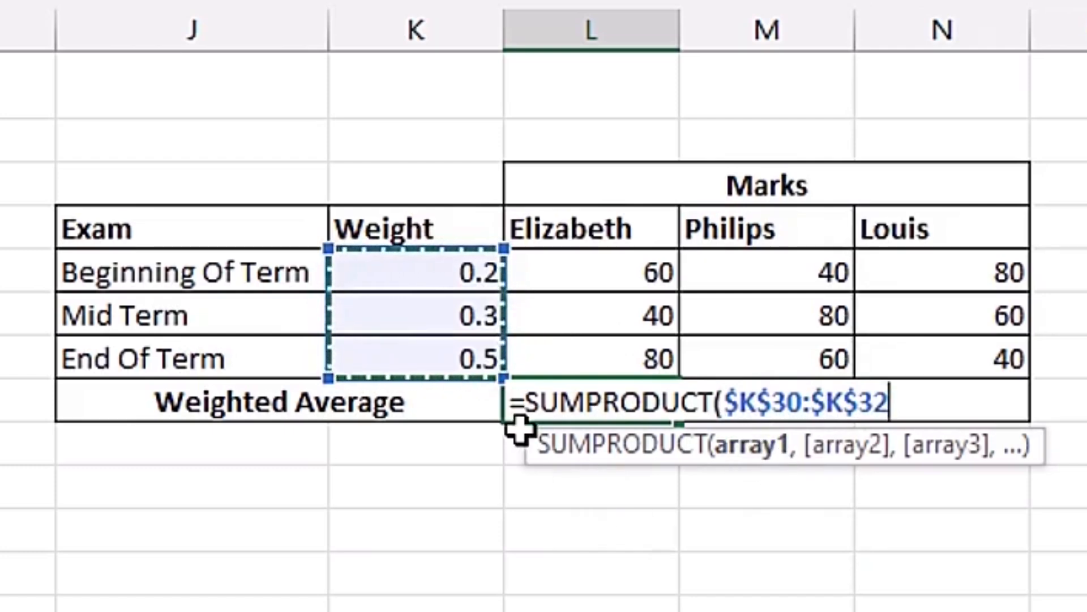
type("*")
left_click_drag(635, 270, 626, 364)
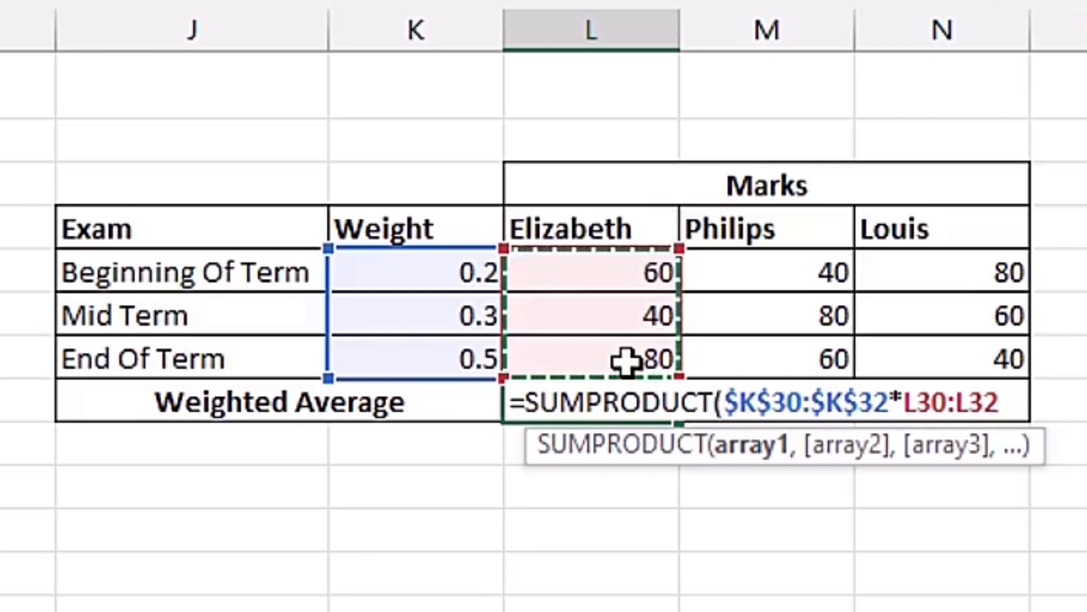
type(")")
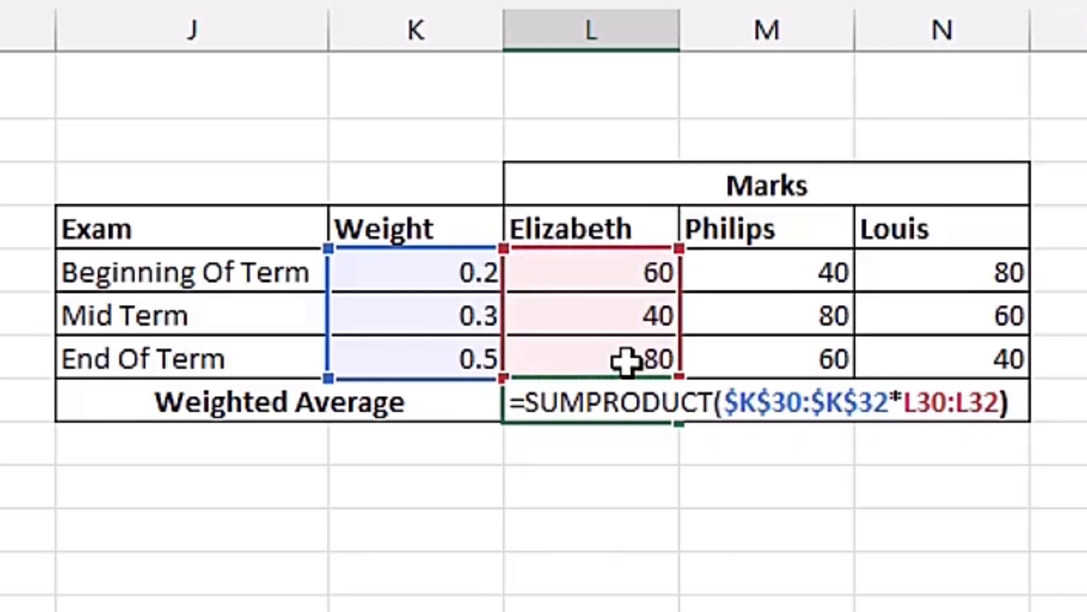
key("ctrl+Return")
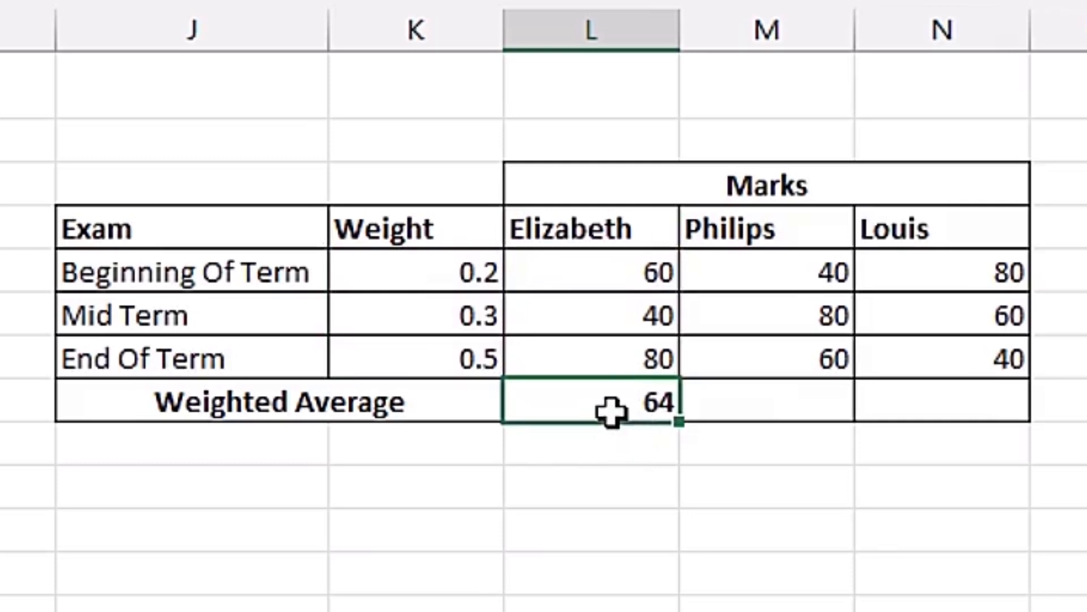
Extend the L33 formula by dividing it by SUM($K$30:$K$32), and fill it across to N33.
key("F2")
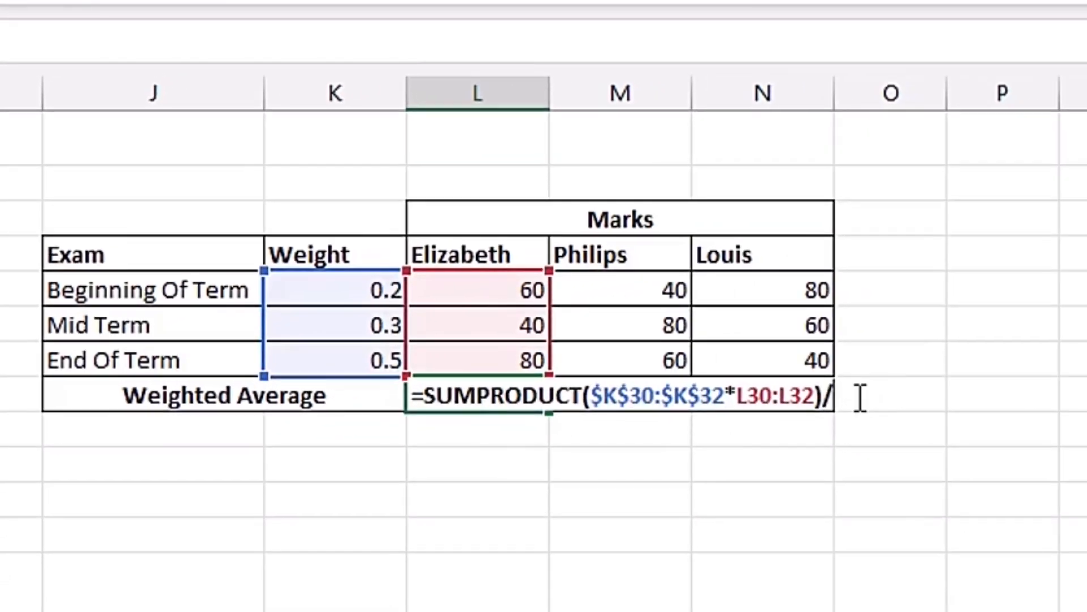
type("/sum")
key("Tab")
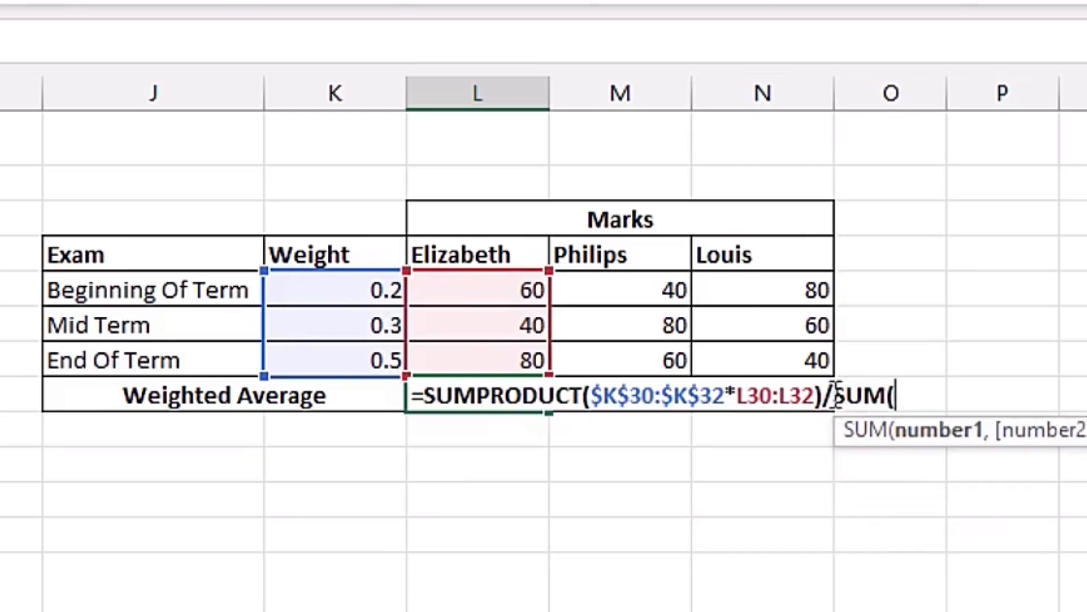
left_click_drag(365, 295, 363, 367)
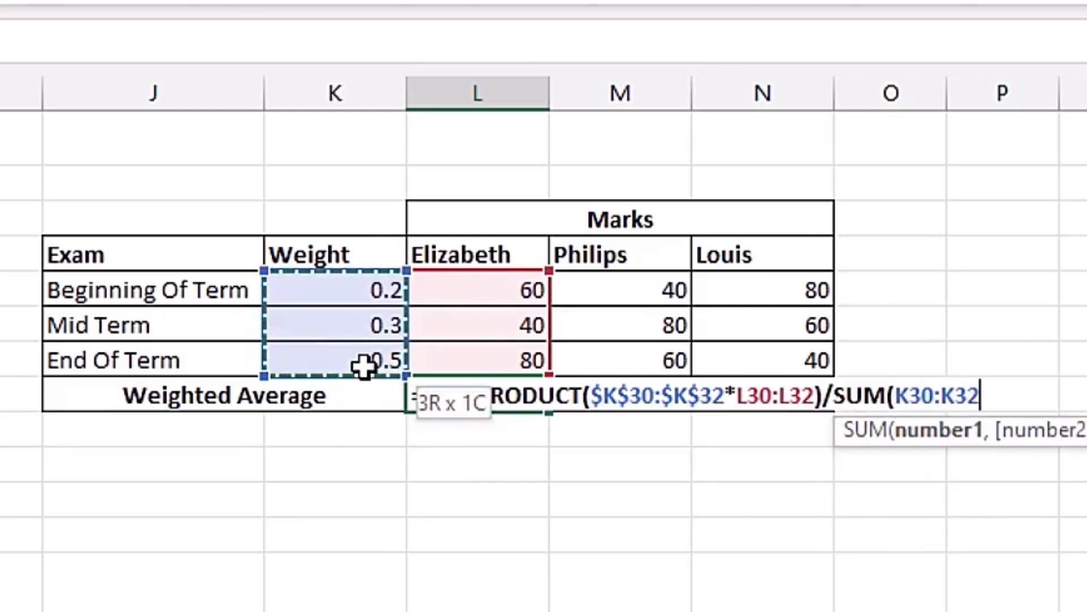
key("F4")
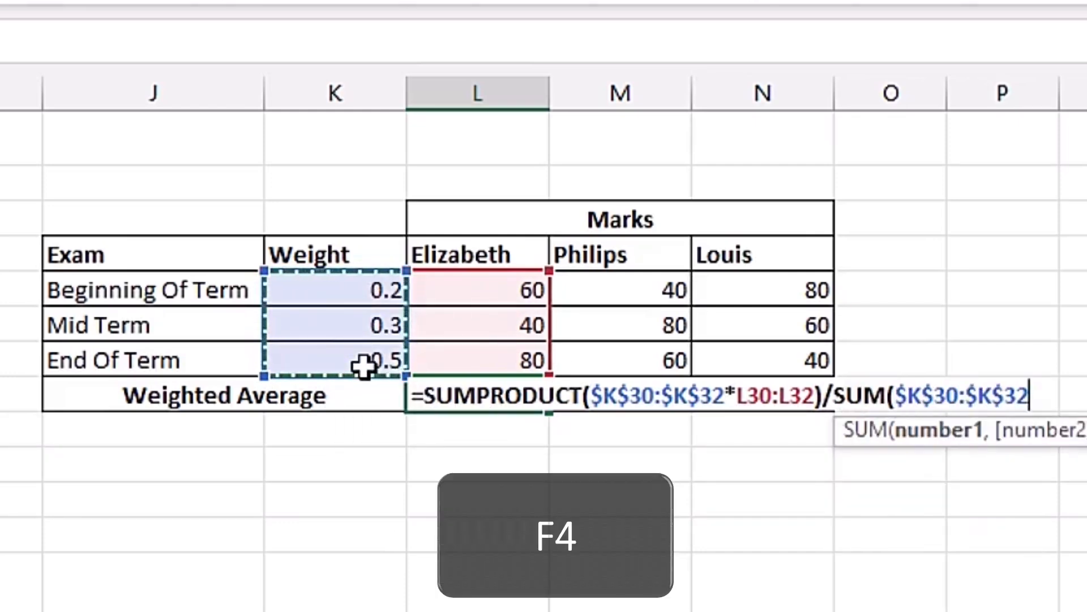
type(")")
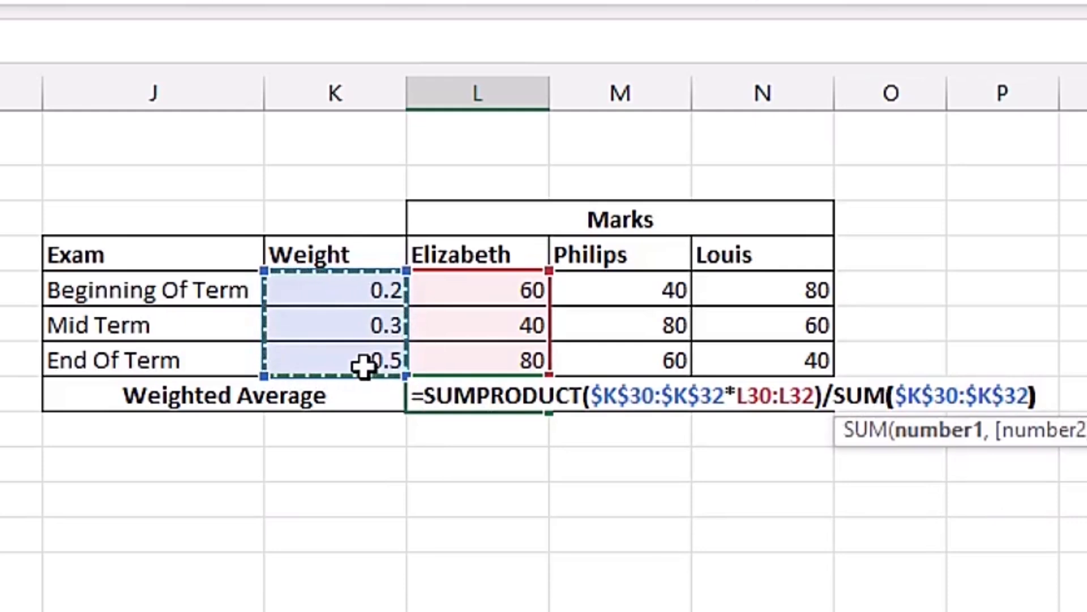
key("ctrl+Return")
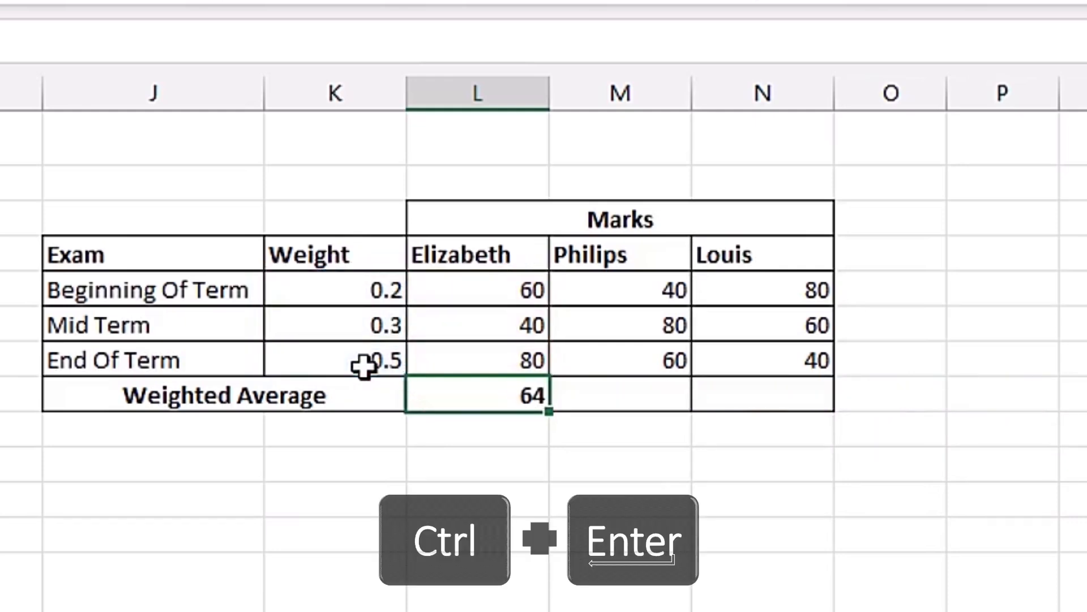
left_click_drag(546, 416, 781, 412)
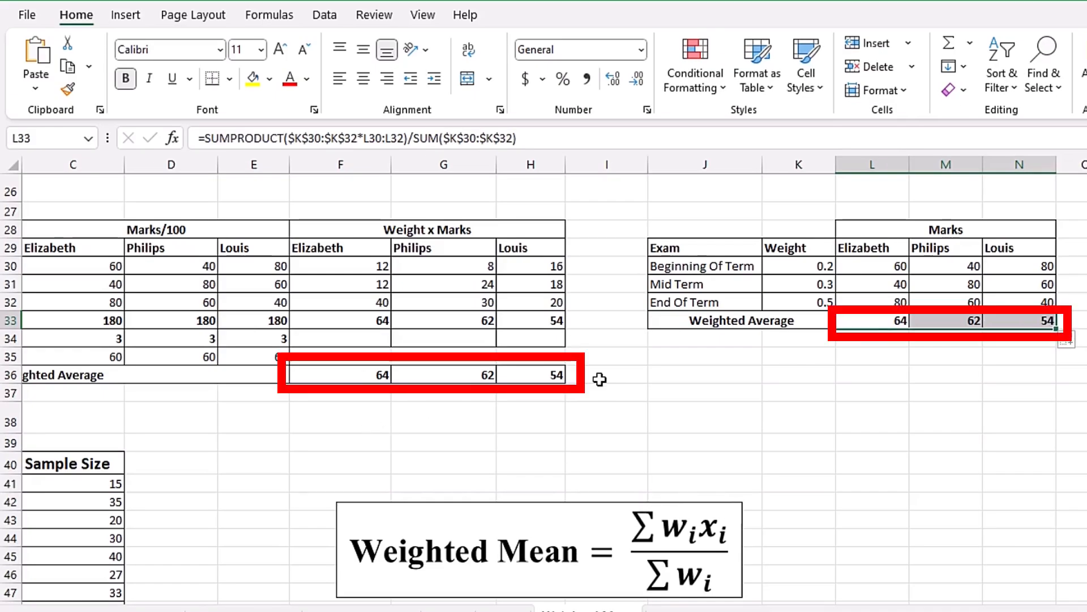
left_click(871, 324)
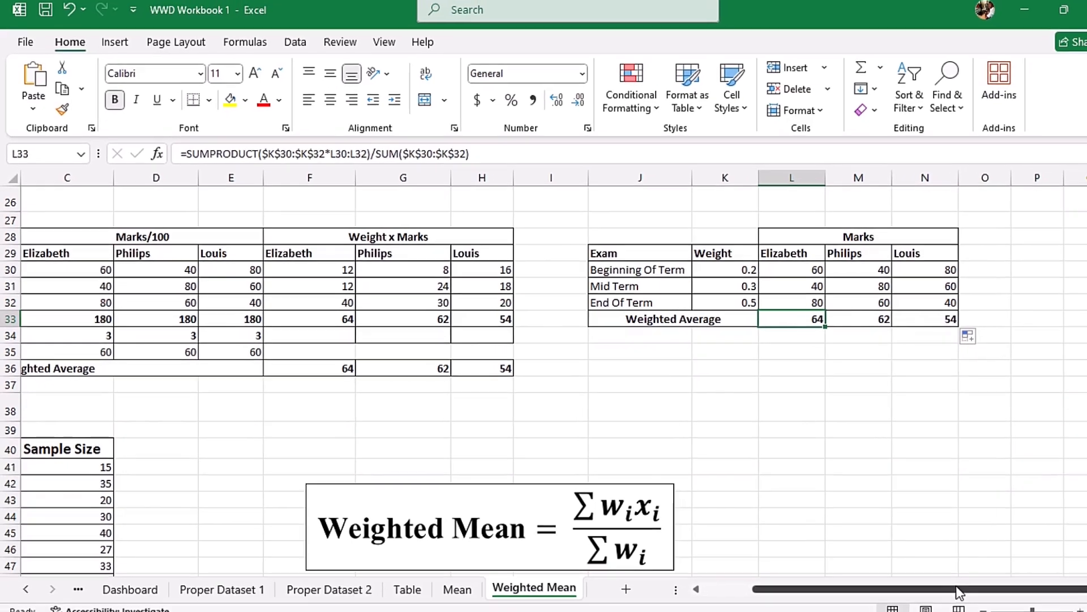
Calculate the arithmetic mean of the country prices in B48 of the Car Price Survey table with AVERAGE over B41:B47.
left_click_drag(959, 590, 852, 584)
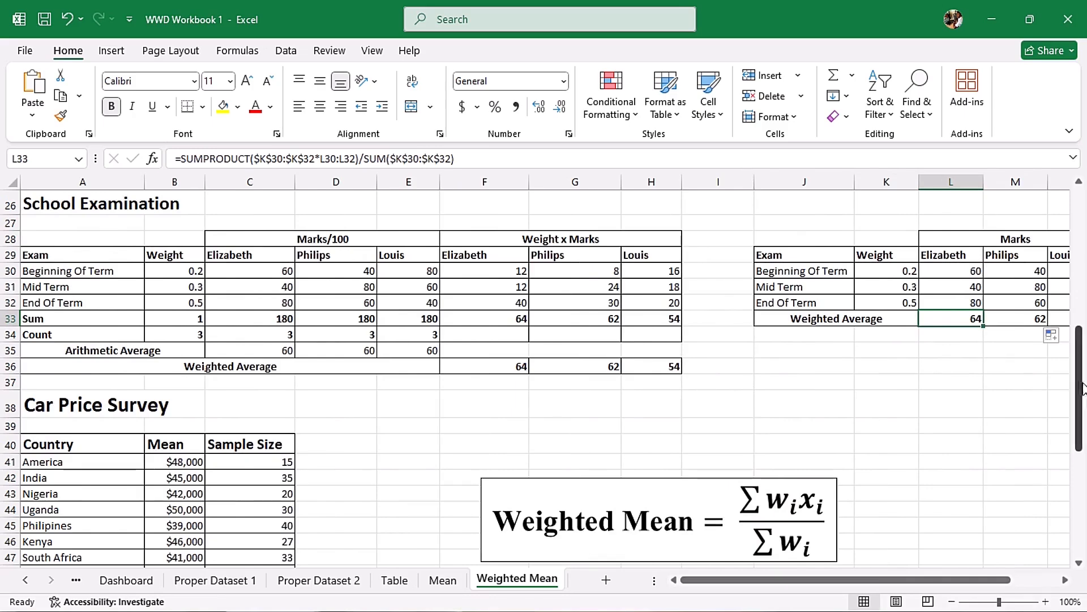
left_click_drag(1085, 385, 1081, 443)
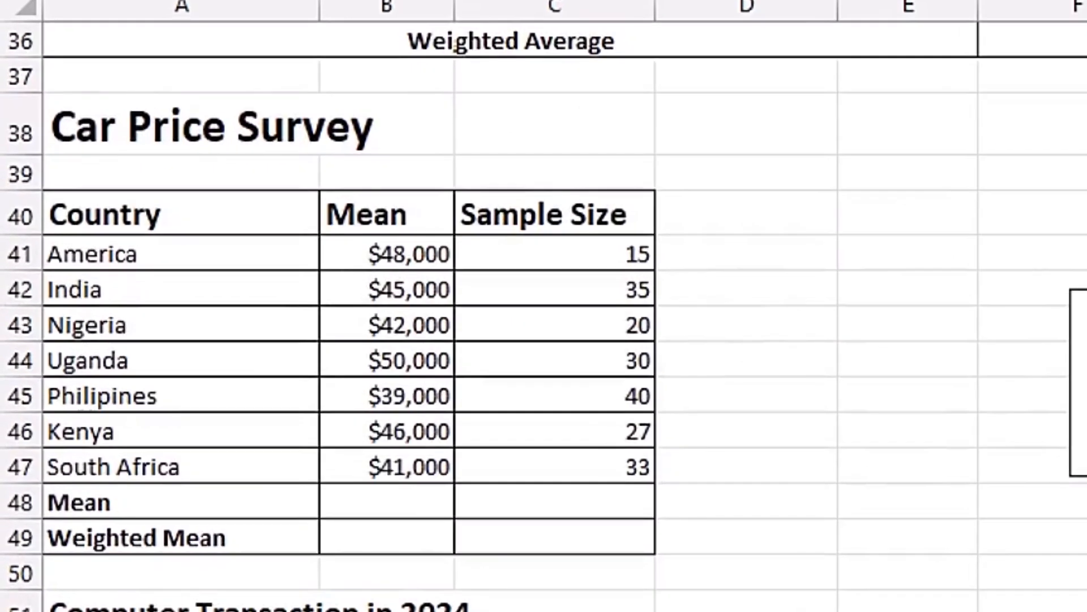
scroll(701, 331, "down", 1)
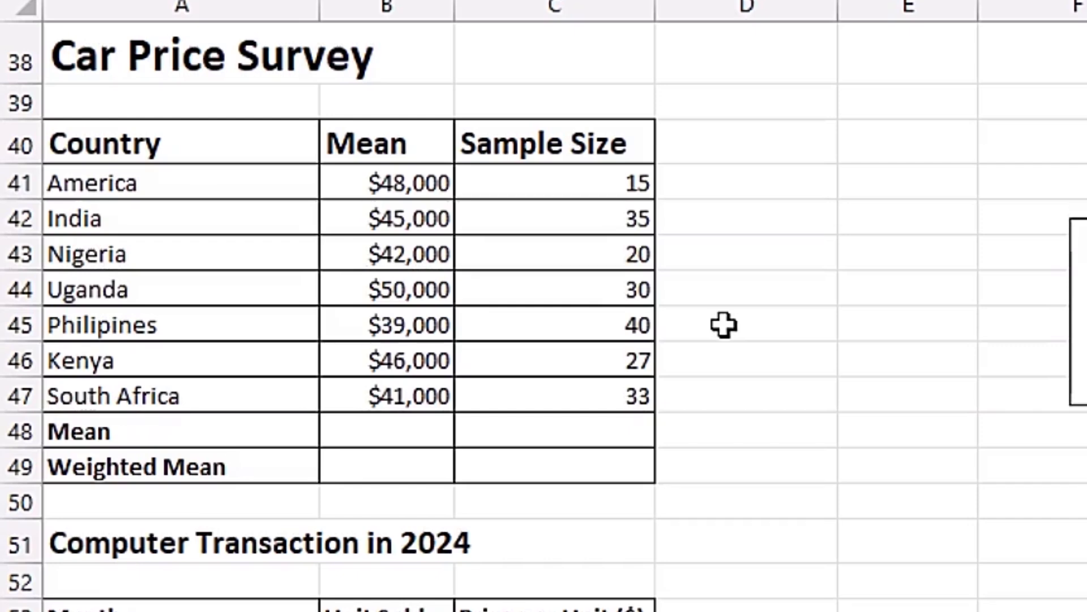
left_click(420, 434)
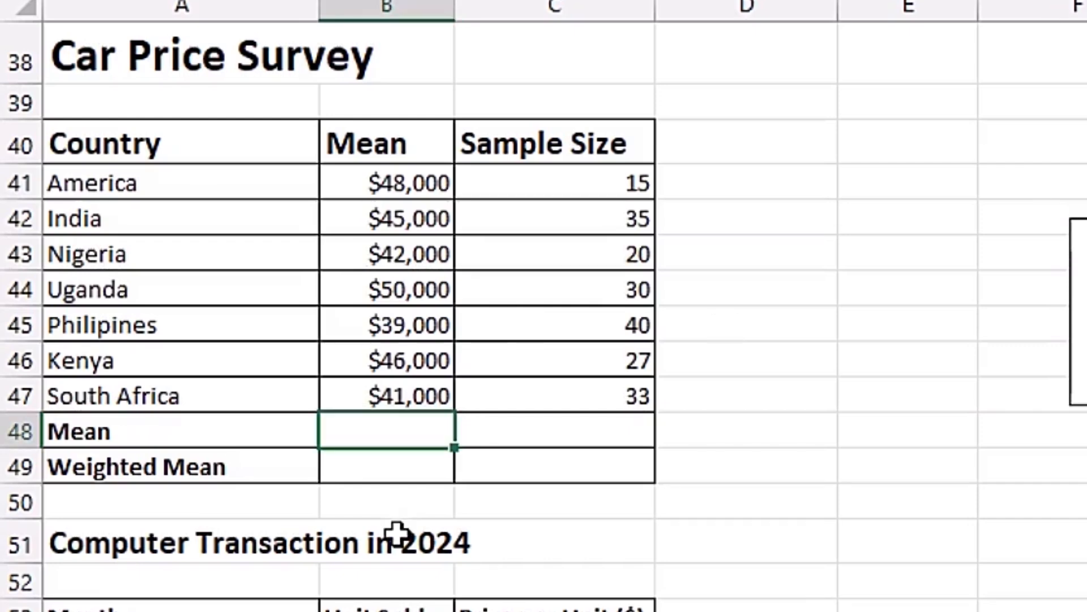
type("=aver")
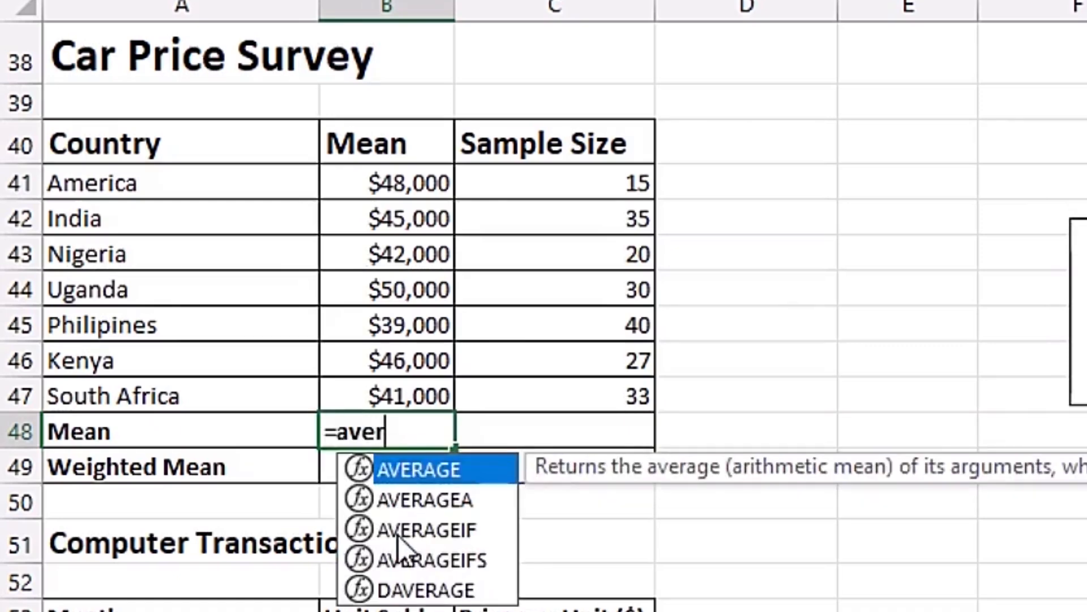
key("Tab")
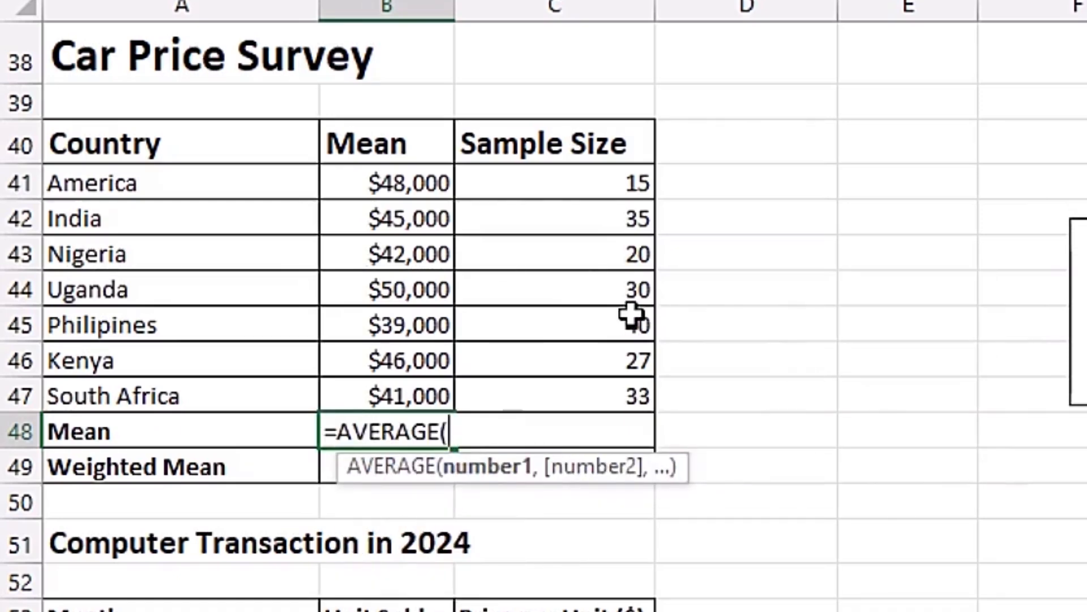
left_click_drag(419, 186, 435, 393)
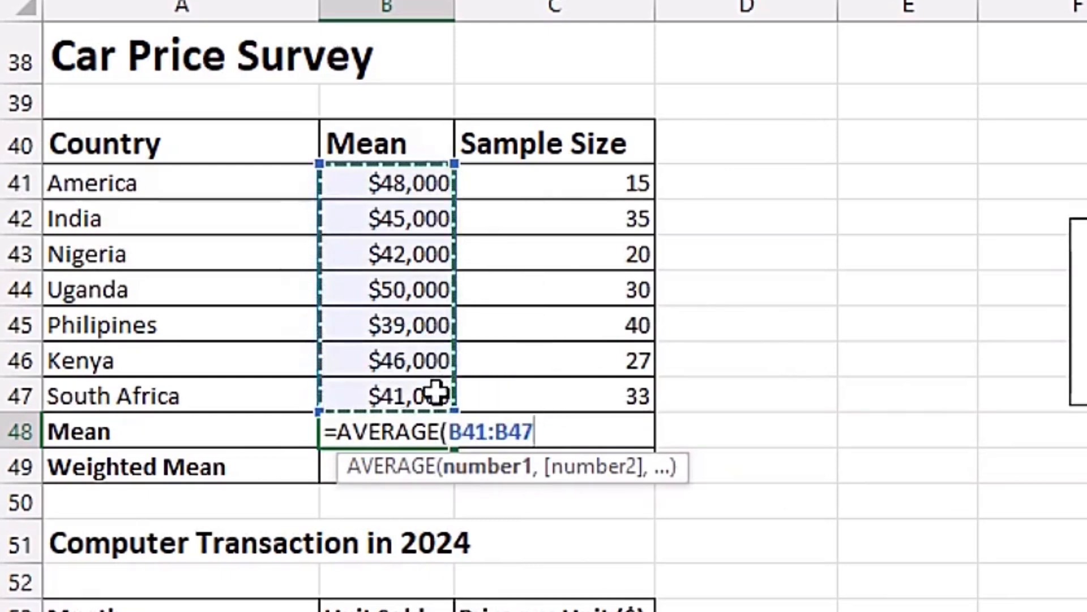
key("Return")
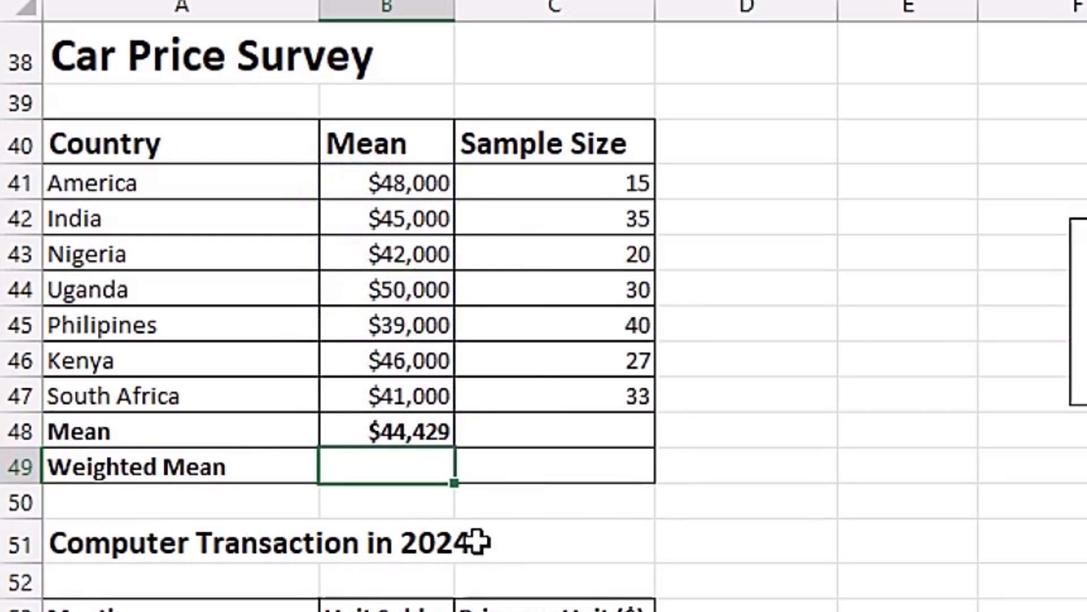
Enter =SUMPRODUCT(B41:B47,C41:C47) in B49 as the sum of country means multiplied by their sample sizes.
type("=sump")
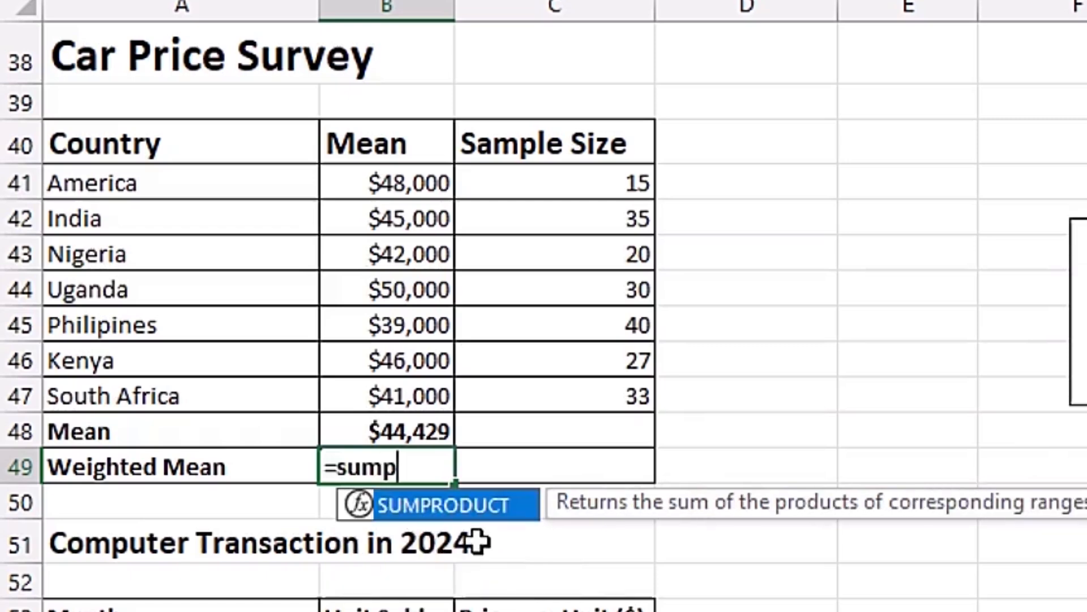
key("Tab")
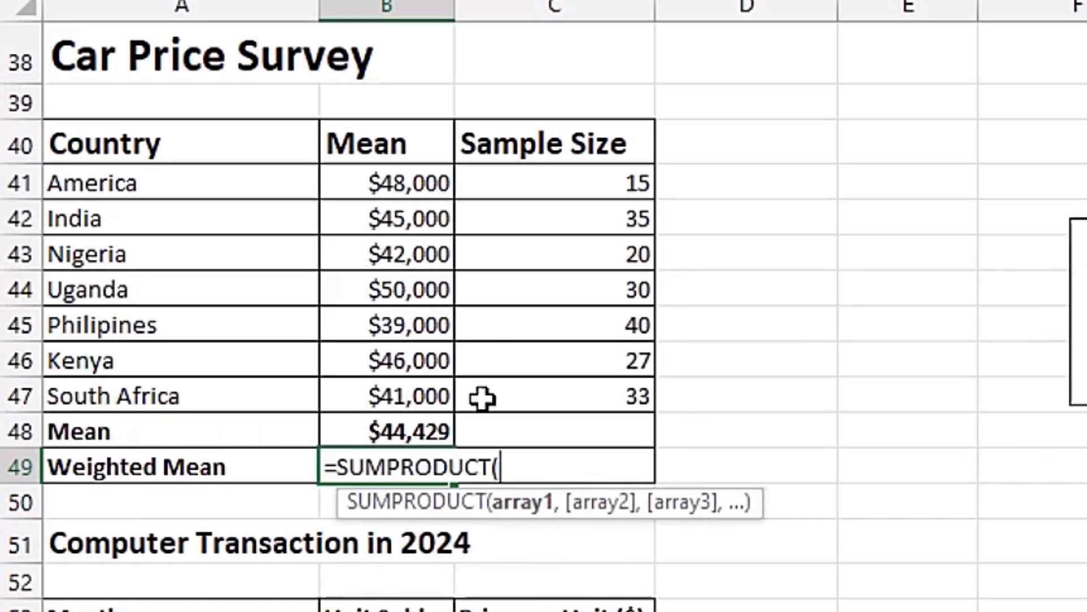
left_click_drag(426, 188, 429, 396)
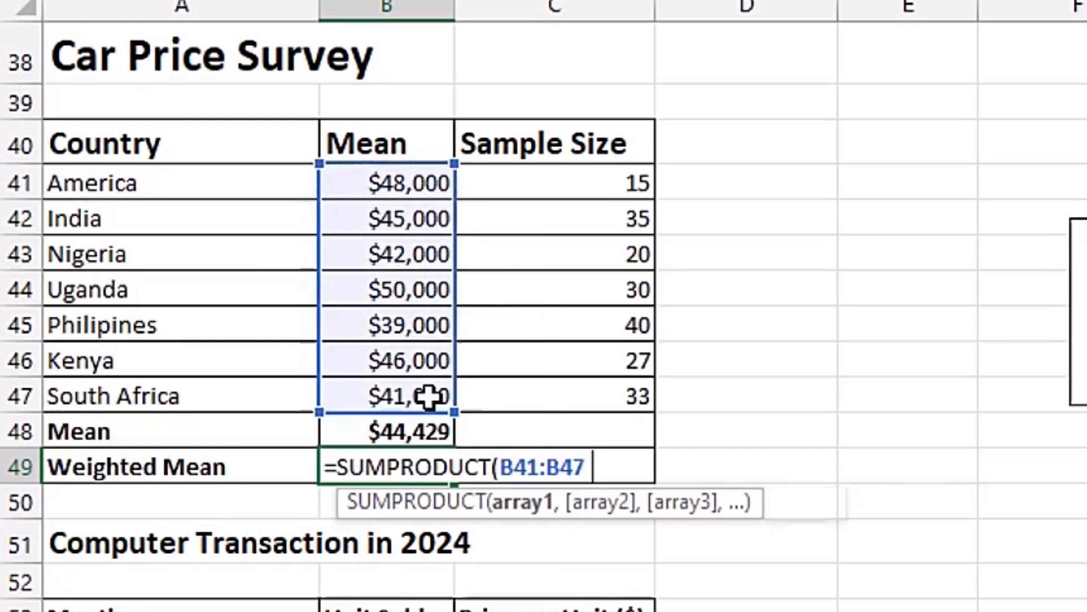
type(",")
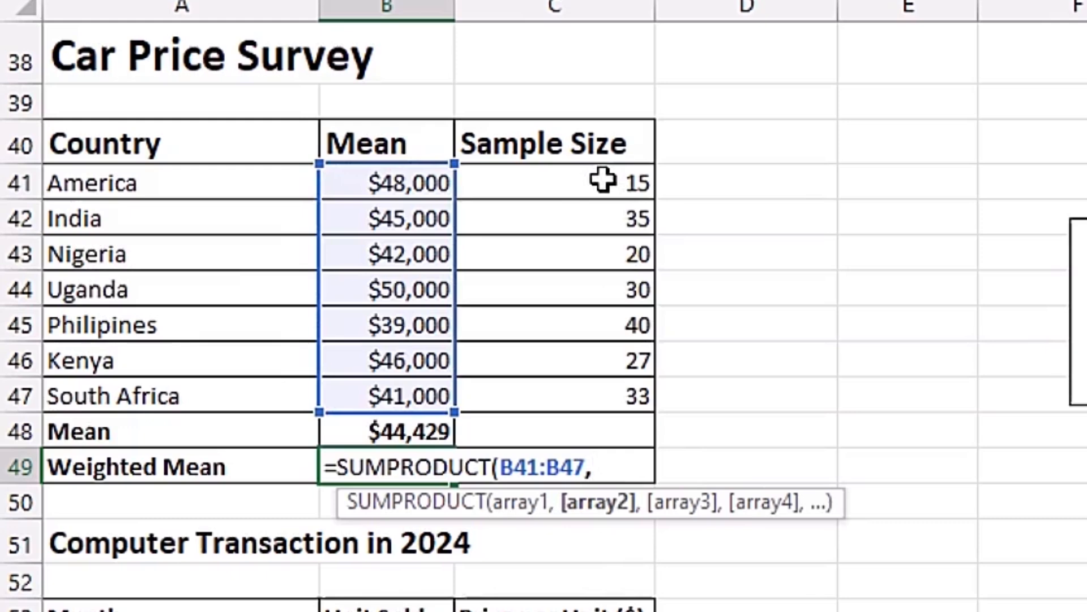
left_click_drag(602, 180, 602, 389)
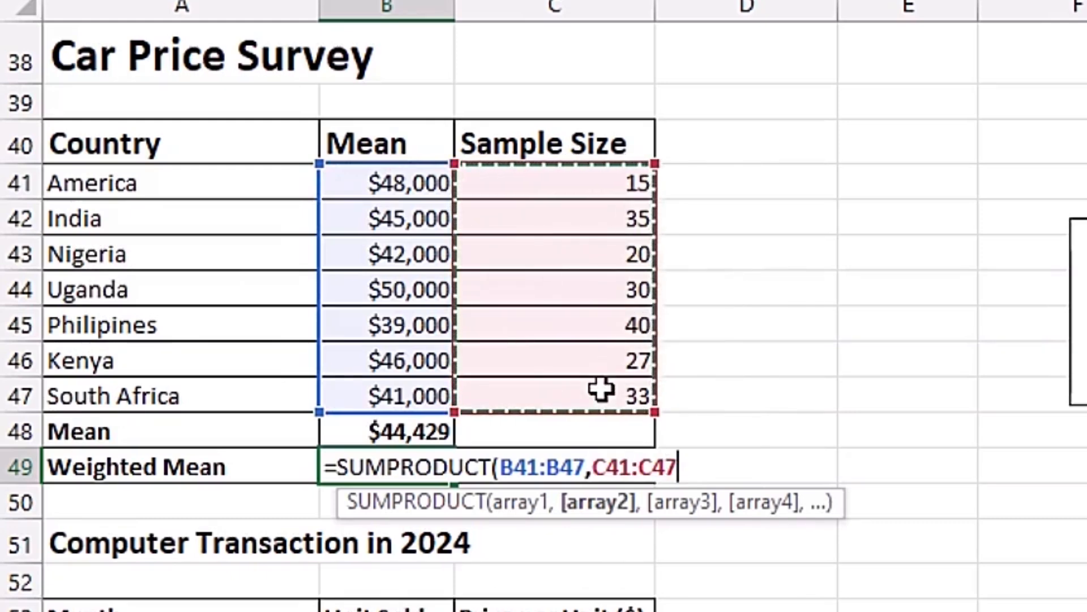
type(")")
key("Return")
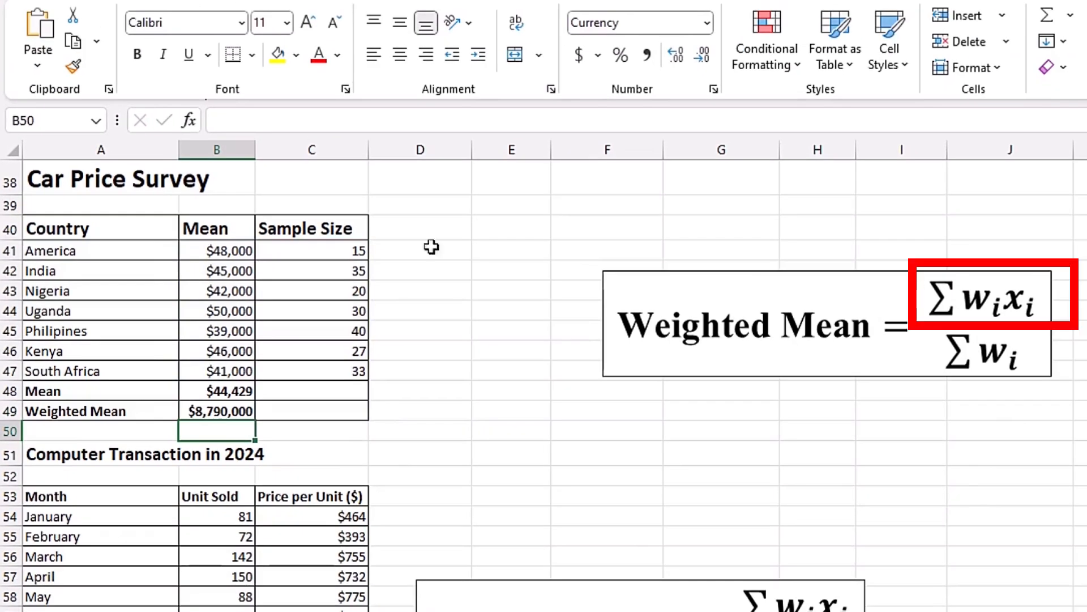
Complete the Weighted Mean formula in B49 by dividing the SUMPRODUCT by SUM(C41:C47).
left_click(238, 411)
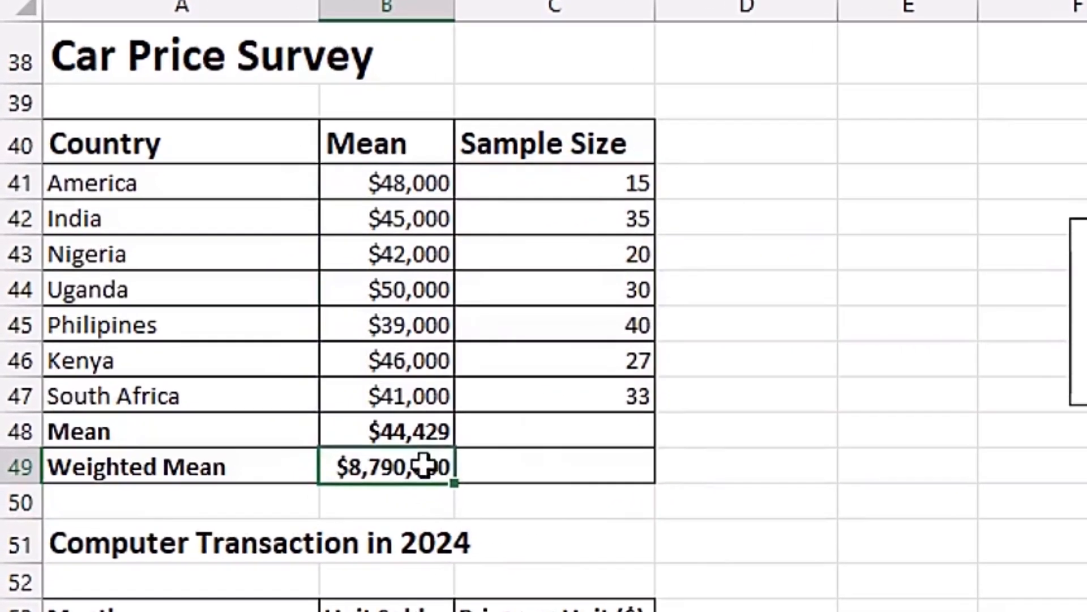
key("F2")
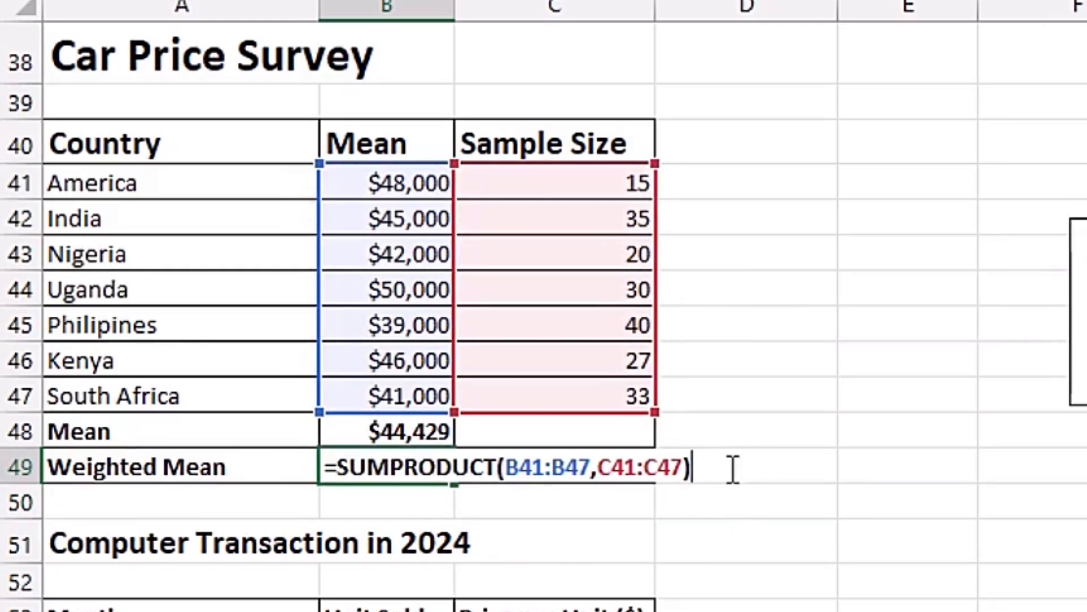
type("/sum")
key("Tab")
left_click_drag(594, 180, 589, 409)
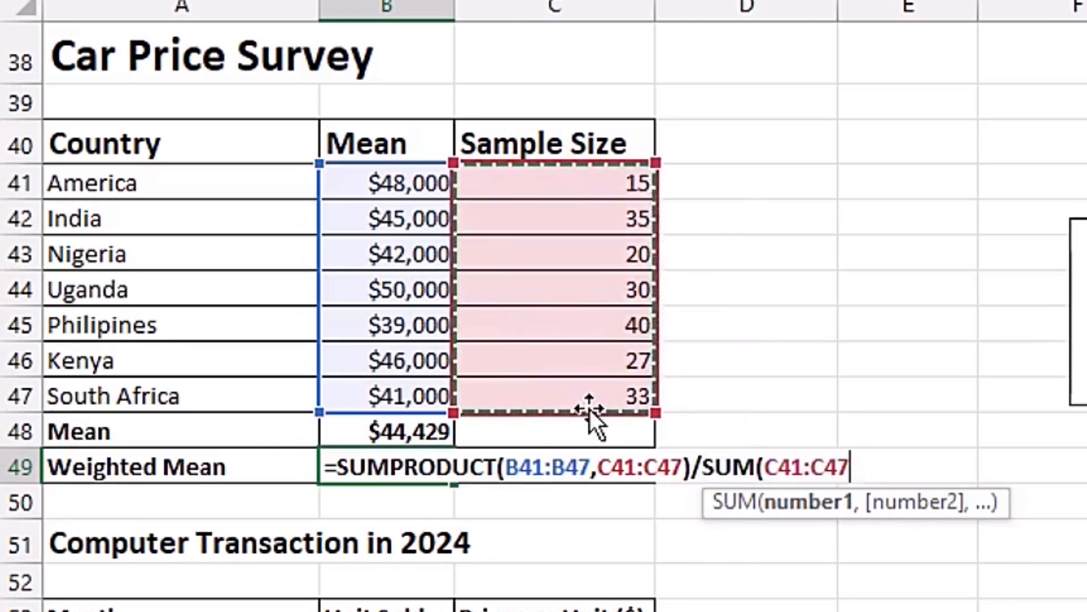
type(")")
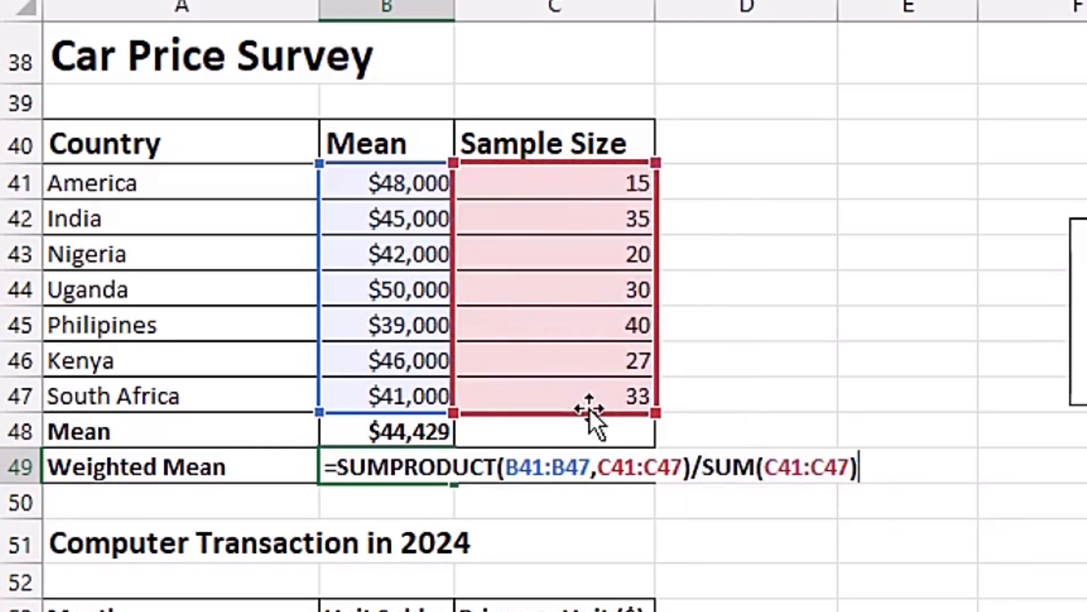
key("Return")
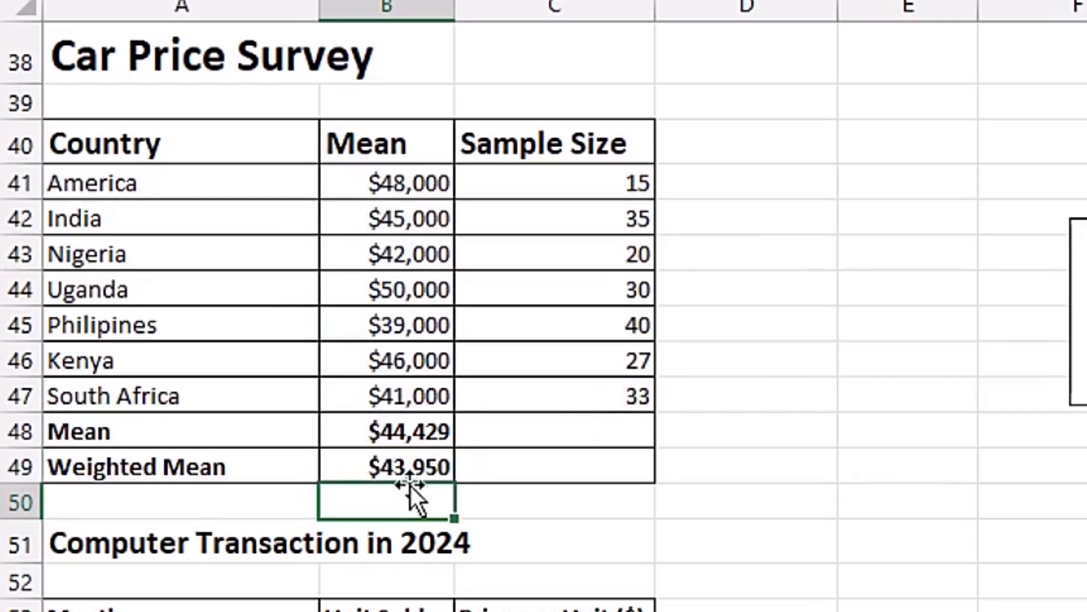
left_click(375, 470)
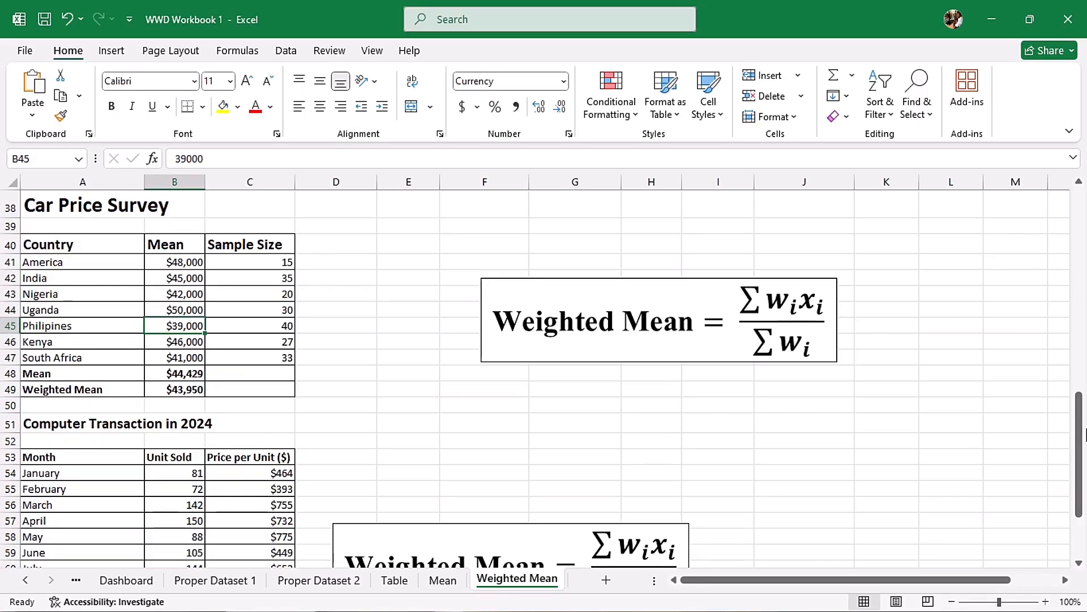
Enter =SUMPRODUCT(C54:C65,B54:B65) in B67 for the Weighted Mean of the Computer Transaction in 2024 table.
scroll(316, 451, "down", 3)
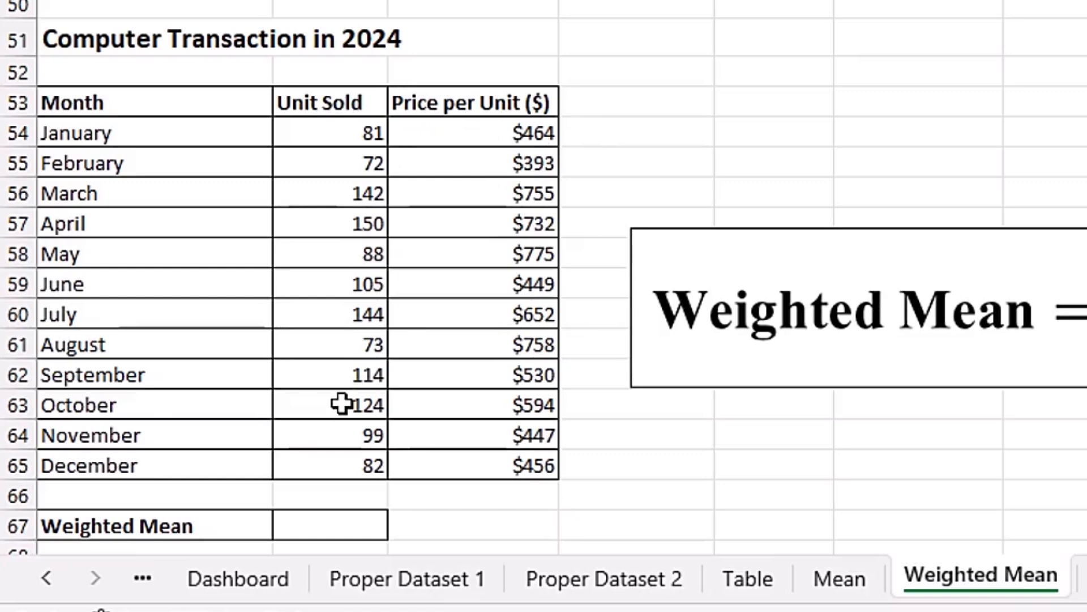
left_click(348, 524)
type("=")
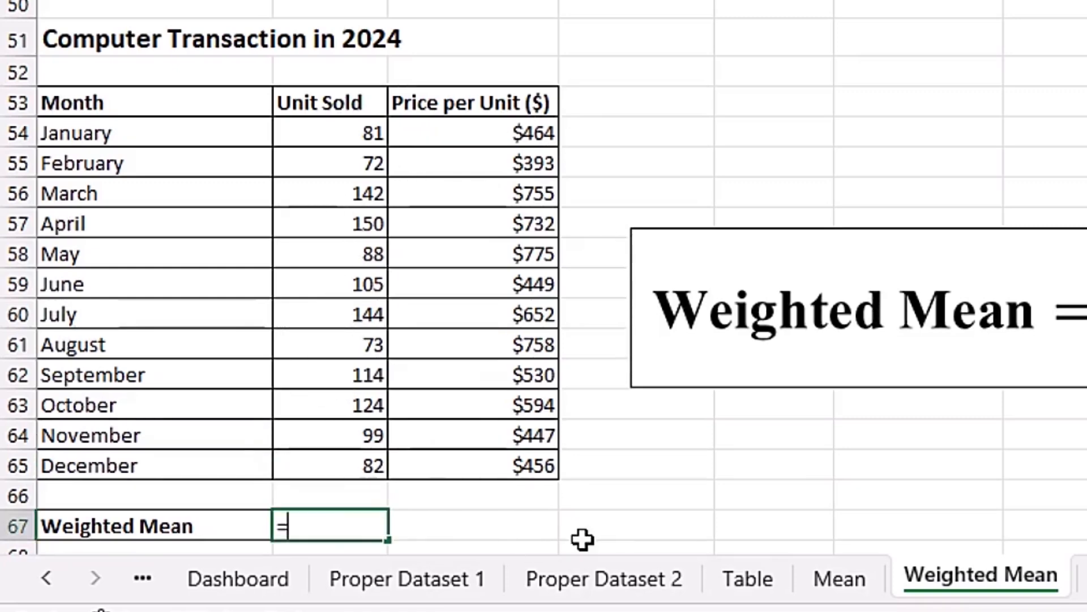
type("sumpr")
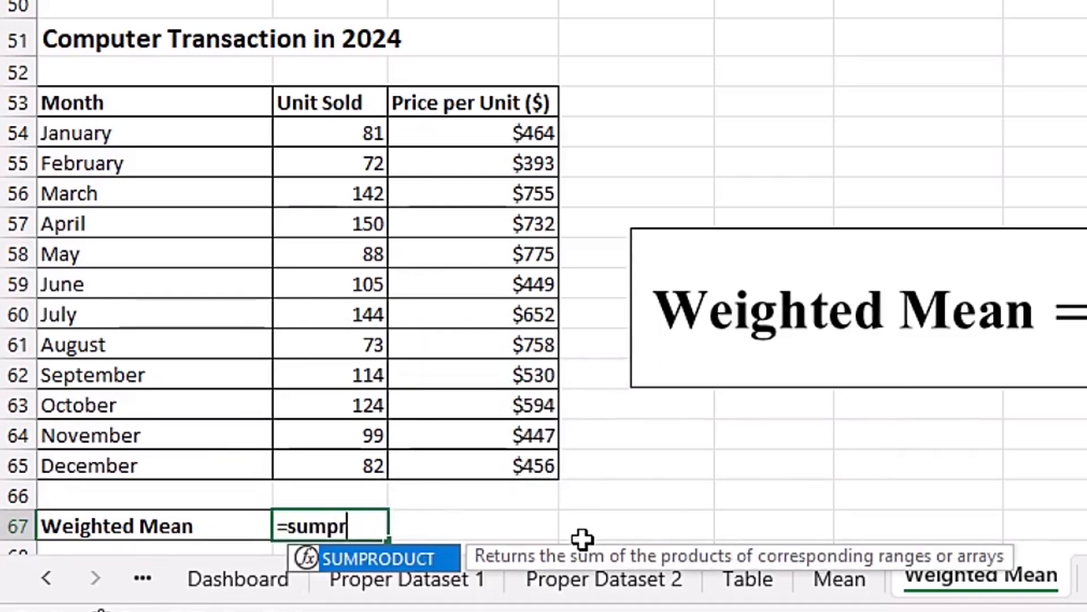
key("Tab")
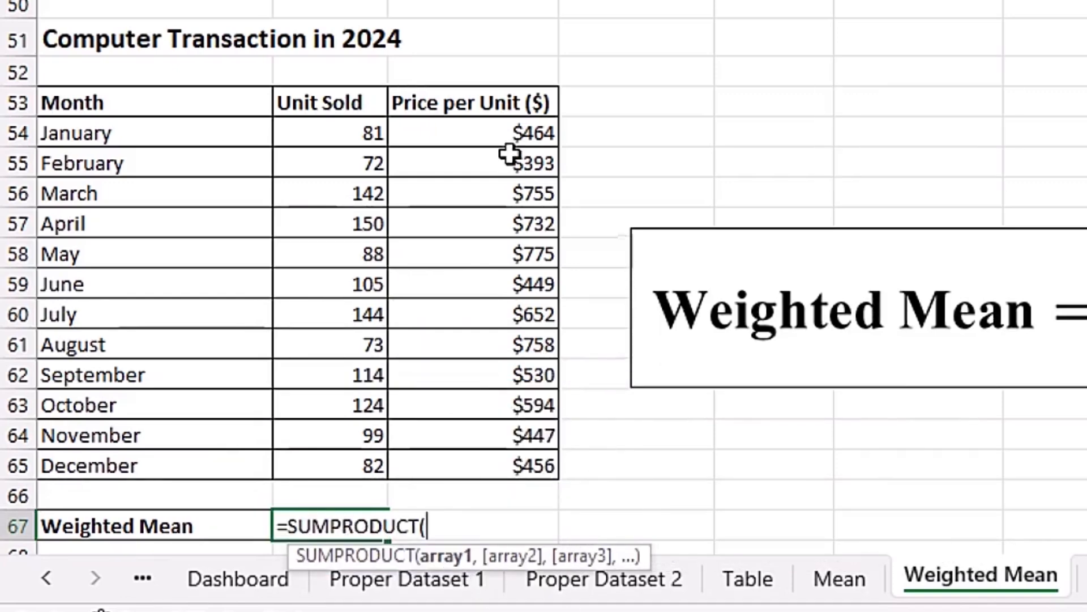
left_click_drag(498, 138, 499, 461)
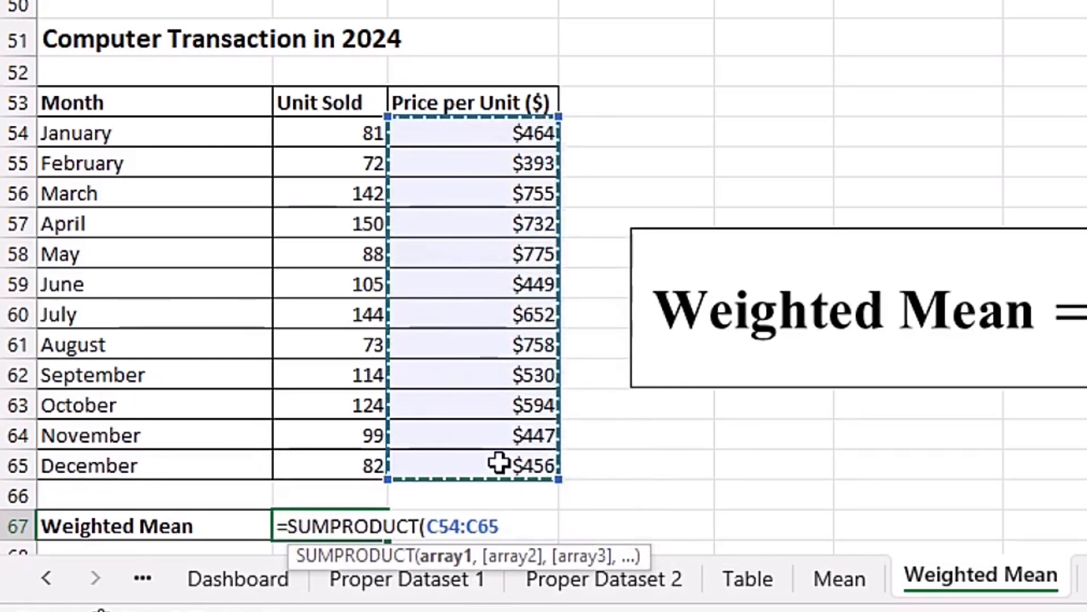
type(",")
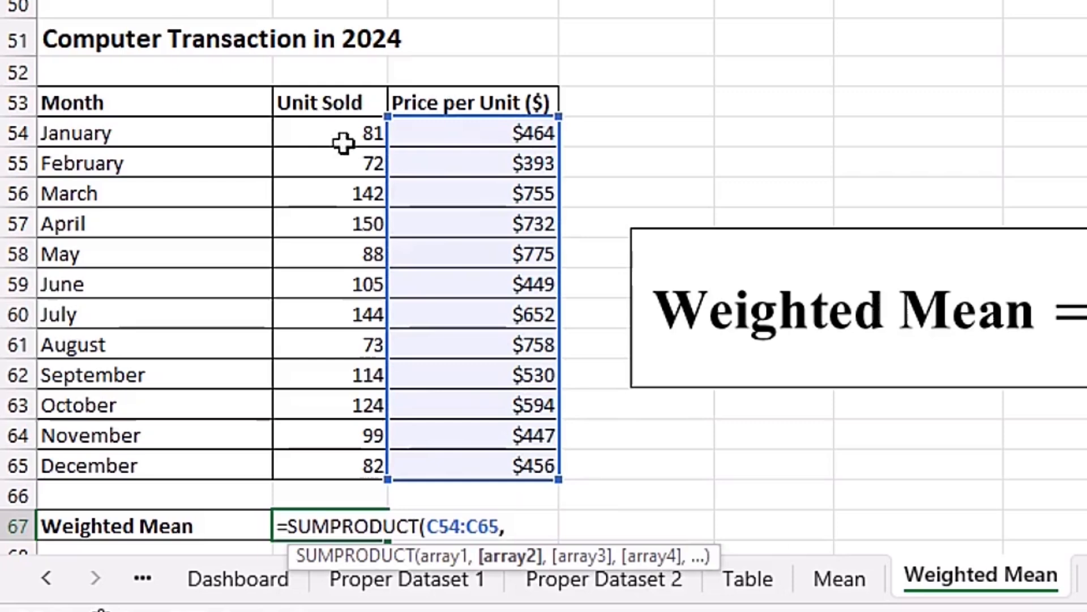
left_click_drag(339, 134, 343, 461)
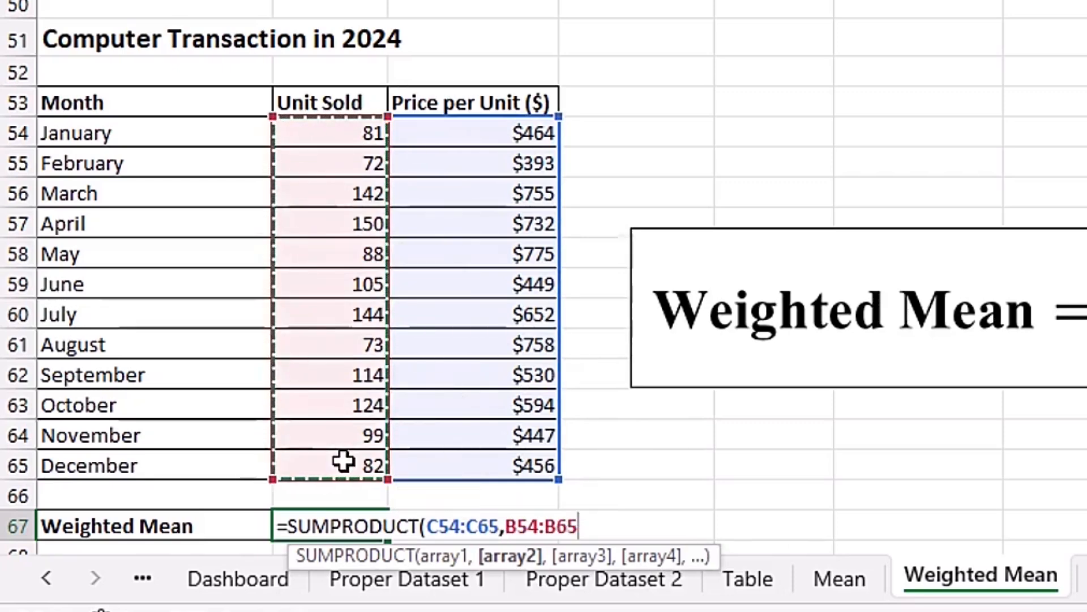
type(")")
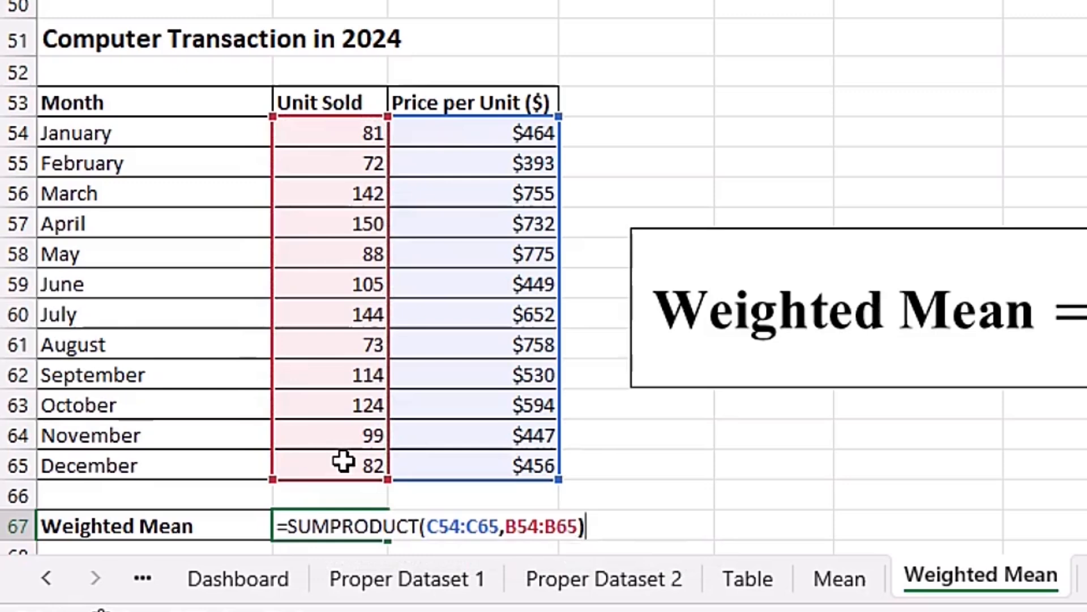
key("ctrl+Return")
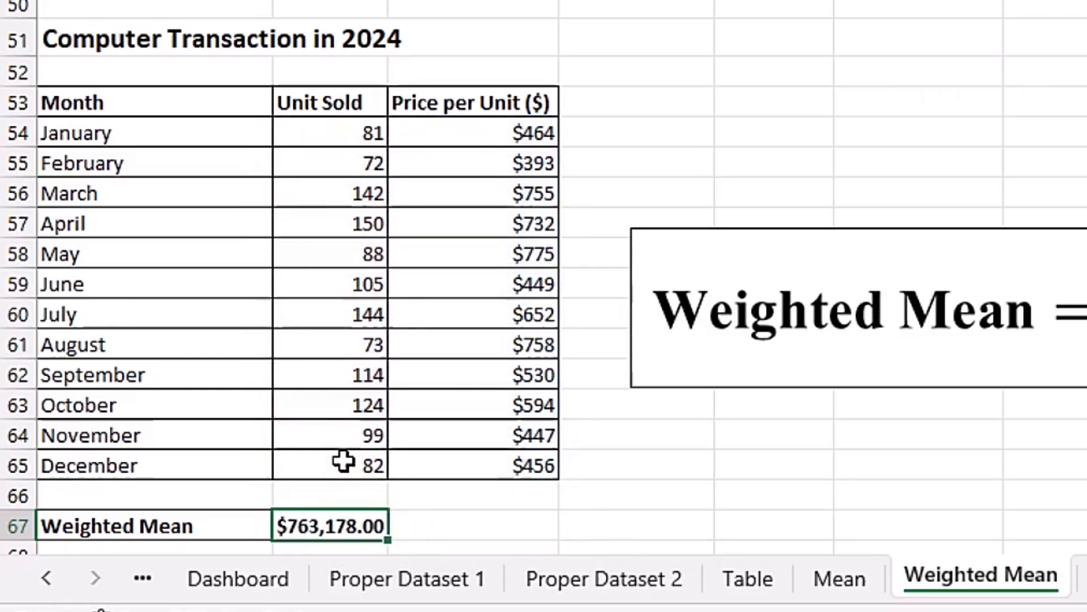
Extend the Weighted Mean formula in B67 by dividing it by SUM(B54:B65), the total units sold.
key("F2")
type("/")
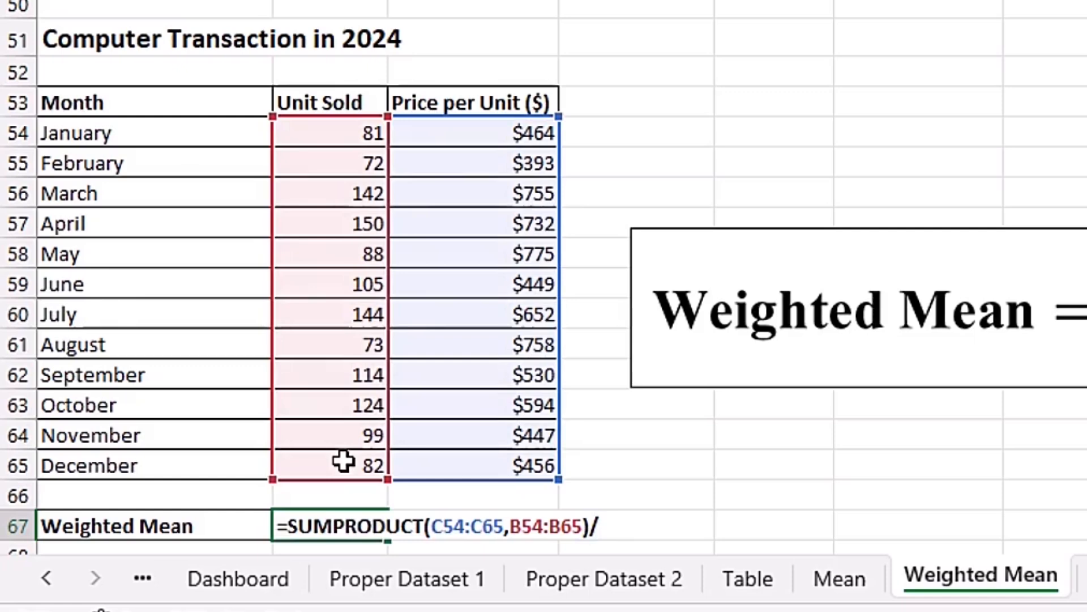
type("sum")
key("Tab")
left_click_drag(366, 136, 358, 465)
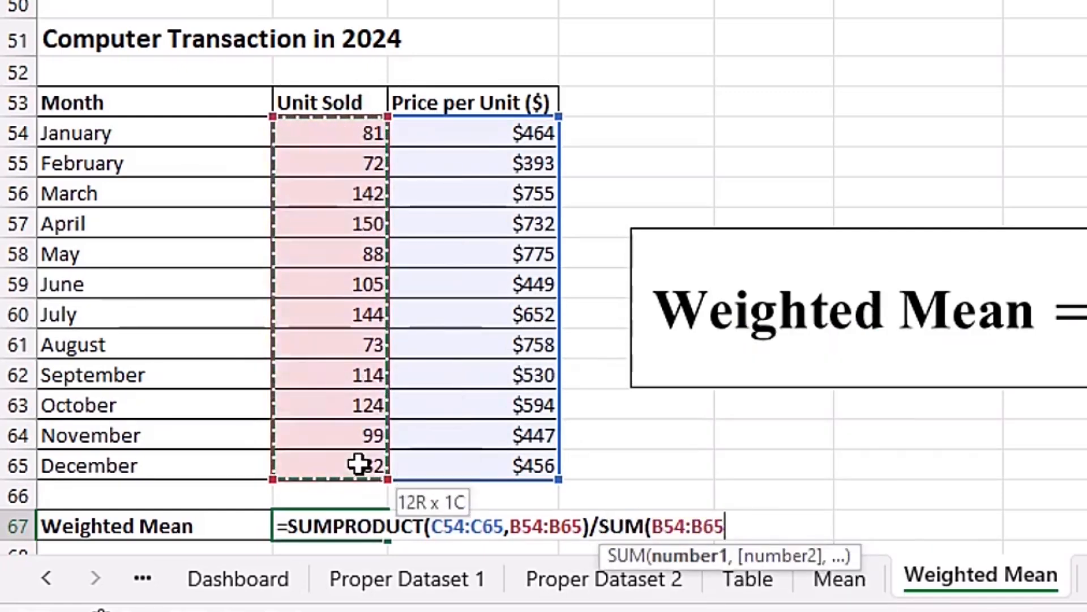
type(")")
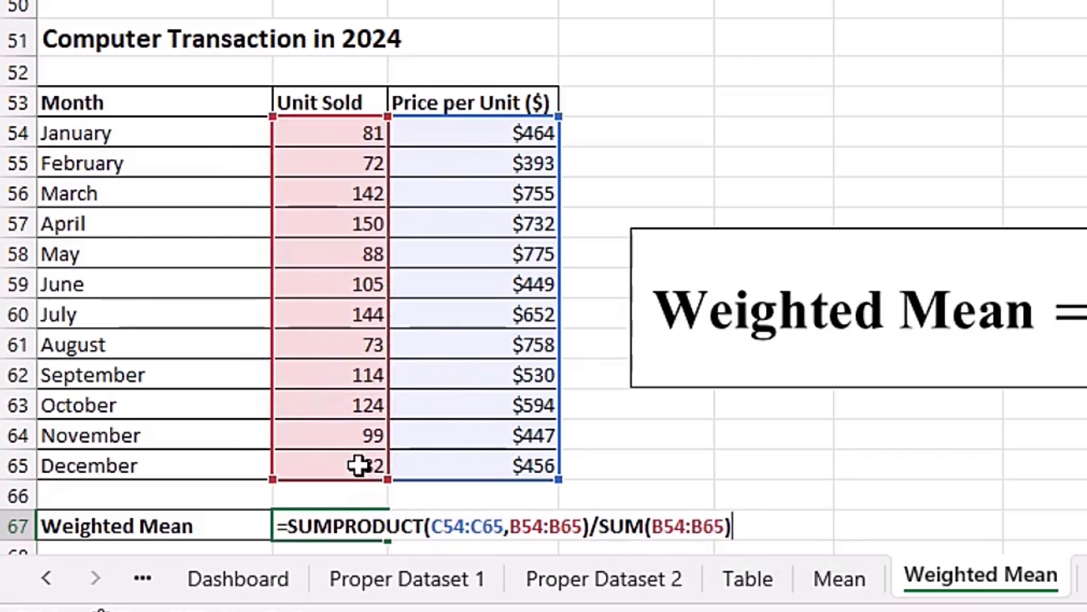
key("ctrl+Return")
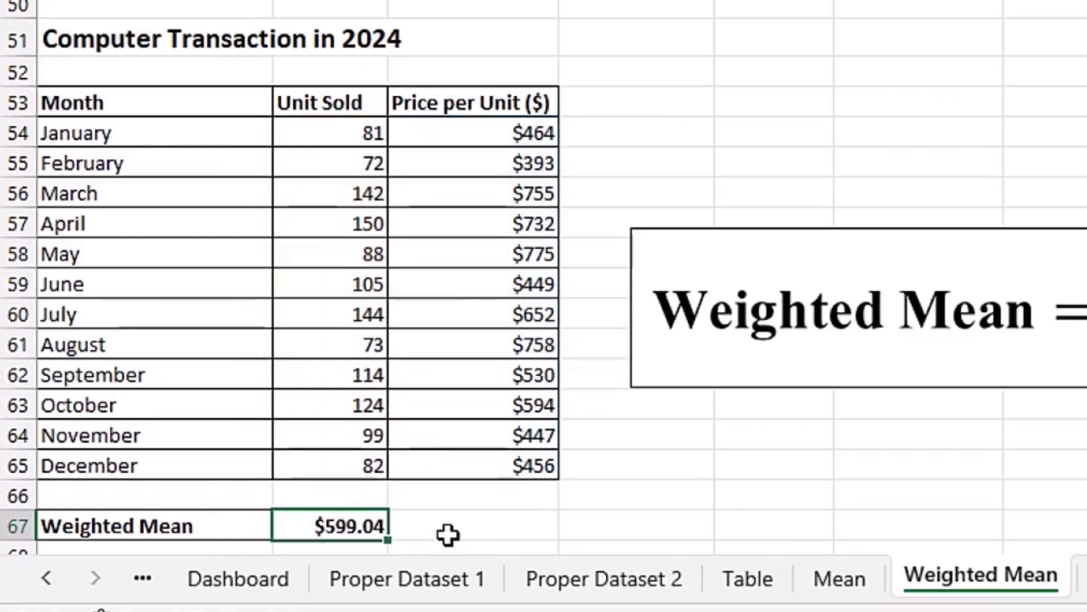
key("Down")
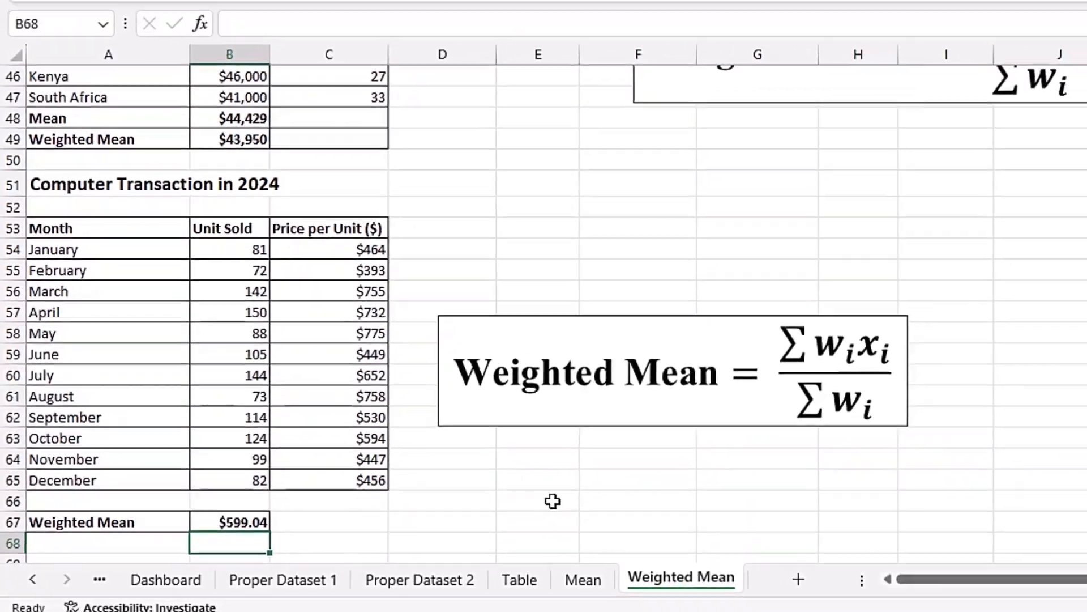